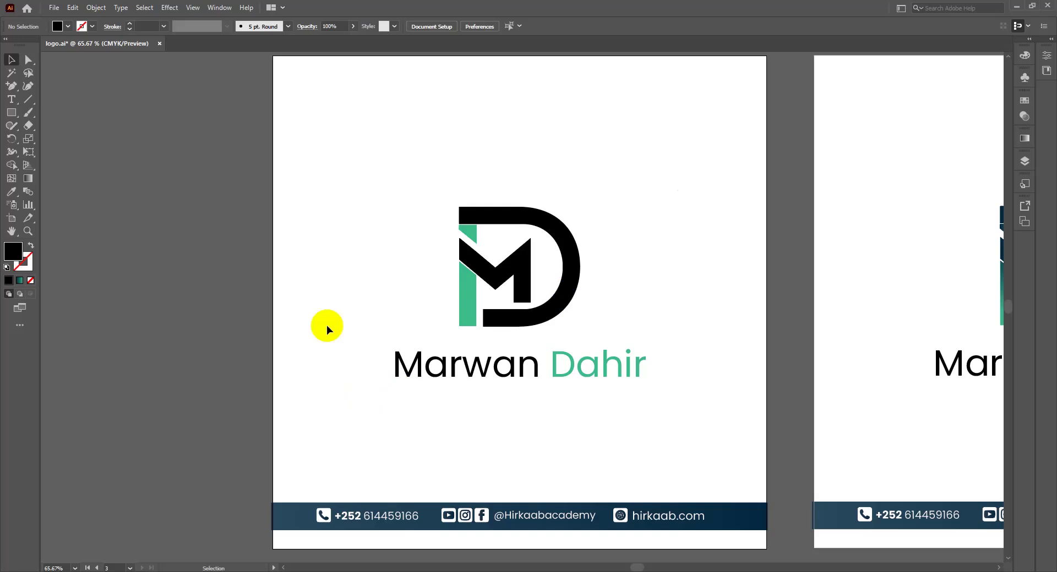
Step: Step back through the MD logo variants on artboards 3 and 2
key(a)
scroll(328, 329, up, 1)
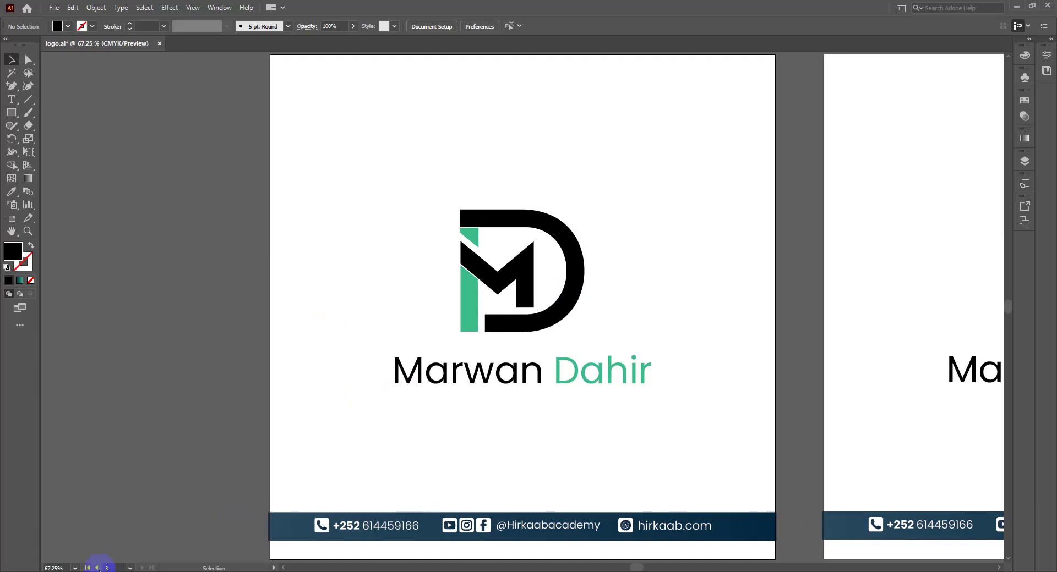
click(97, 568)
click(97, 568)
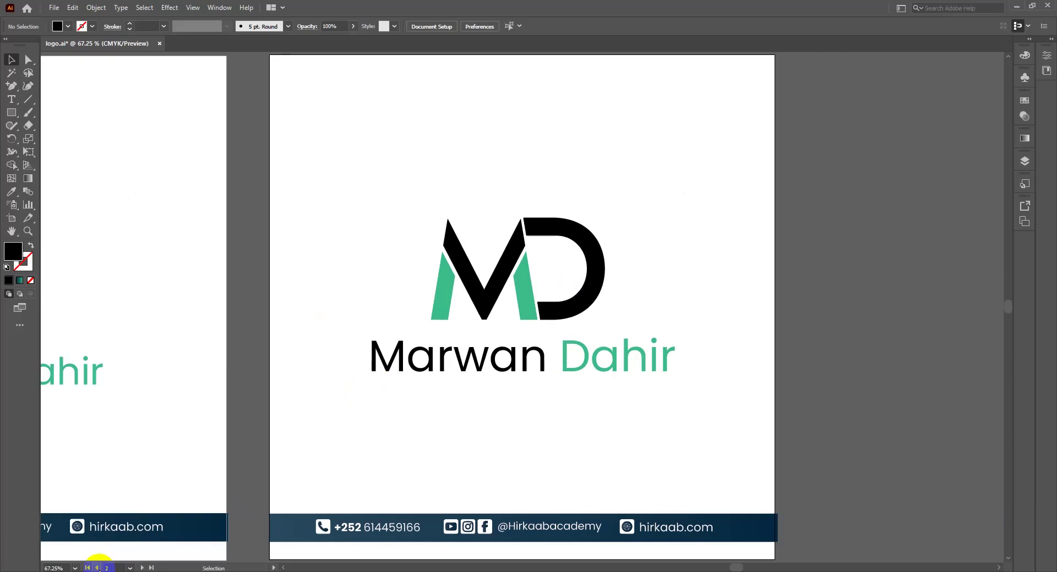
Step: Show artboard 1 with the gradient MD logo and save logo.ai
click(97, 568)
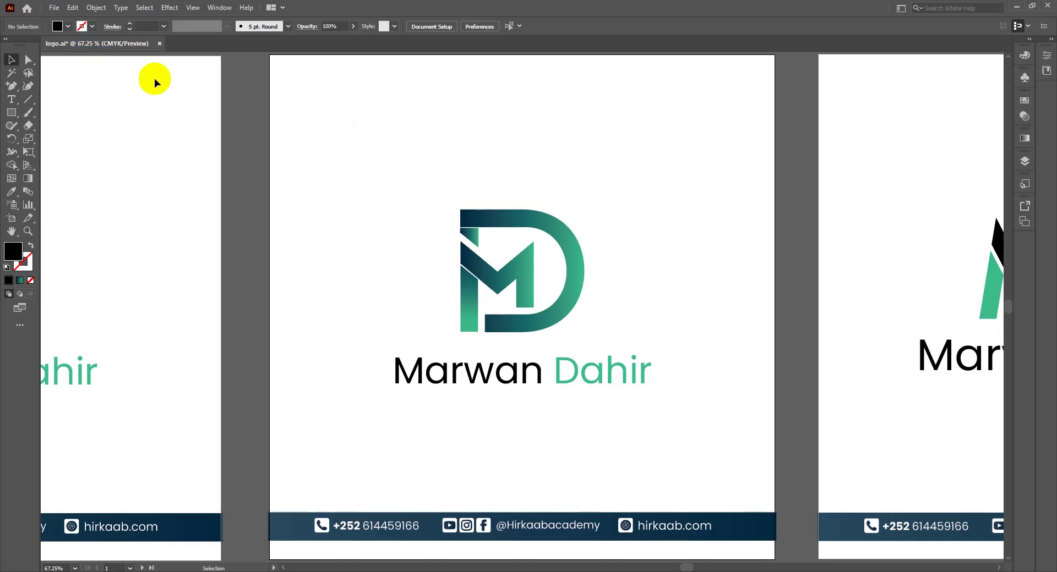
key(ctrl)
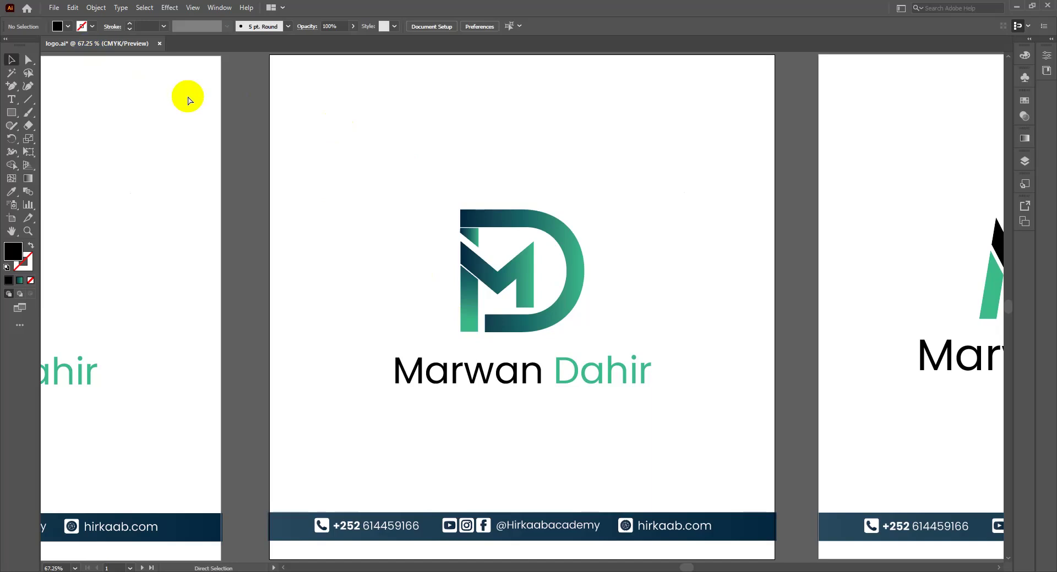
key(ctrl+s)
key(ctrl+s)
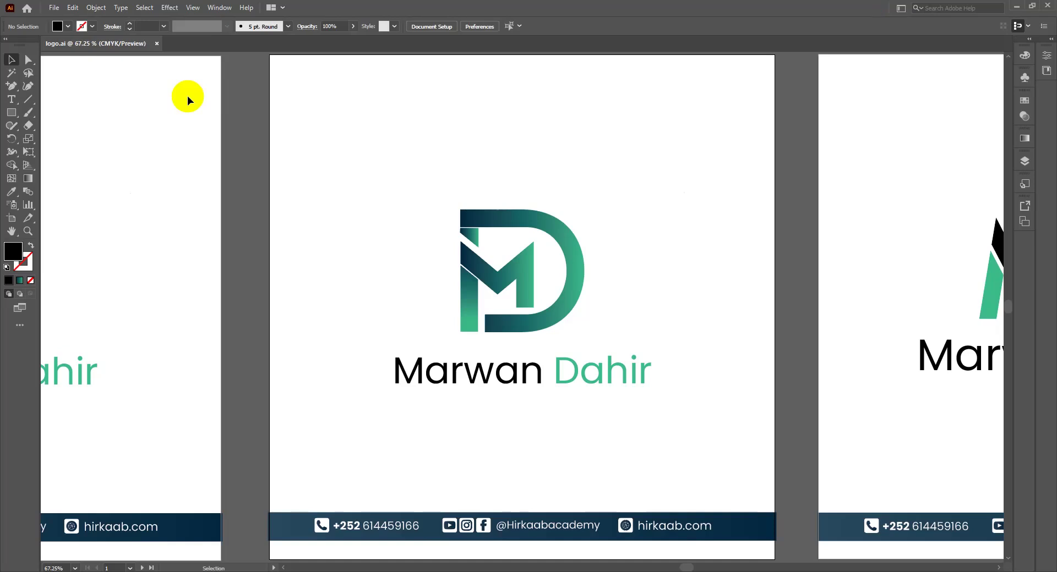
Step: Dismiss the File menu without choosing a command, then fit artboard 3 in the view
click(56, 8)
click(56, 9)
click(56, 12)
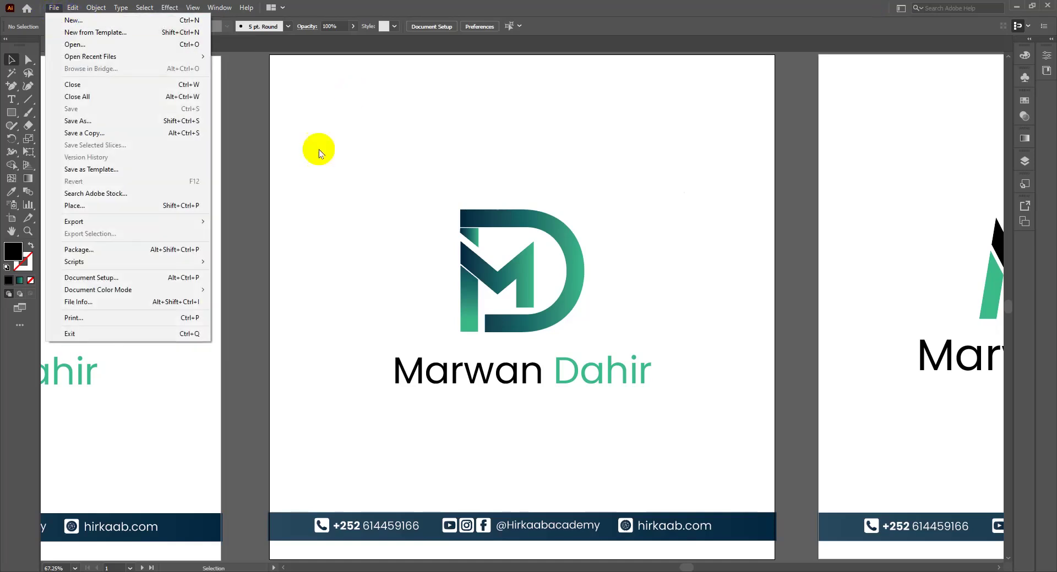
click(316, 154)
click(168, 221)
key(ctrl+0)
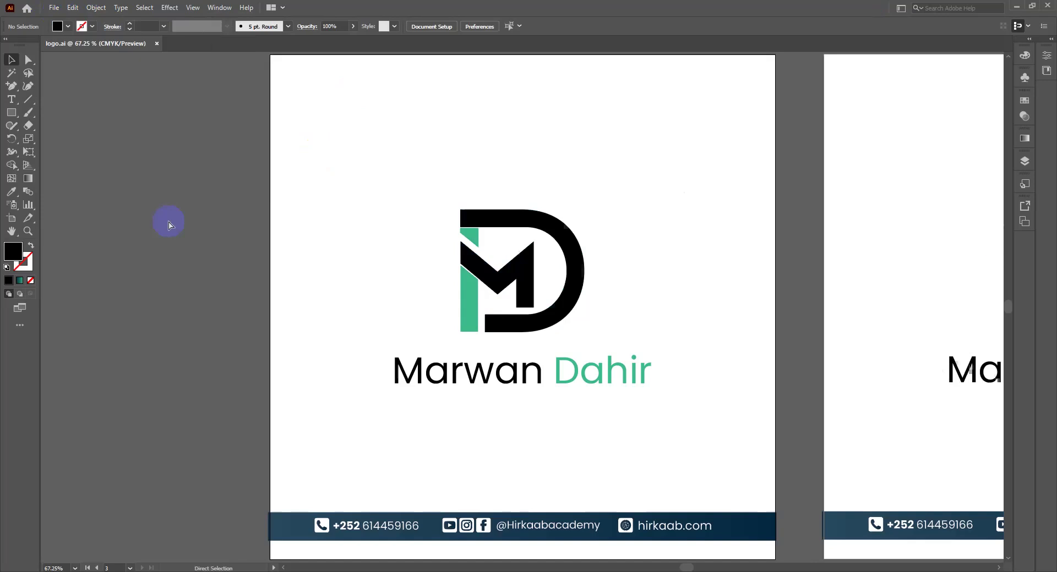
drag(414, 191, 597, 381)
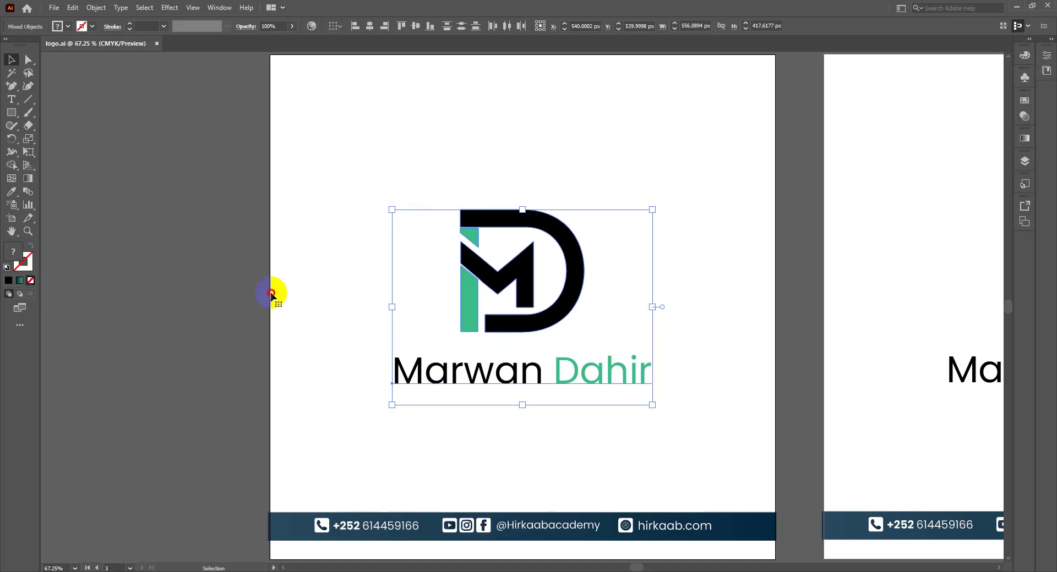
drag(600, 379, 267, 243)
click(415, 261)
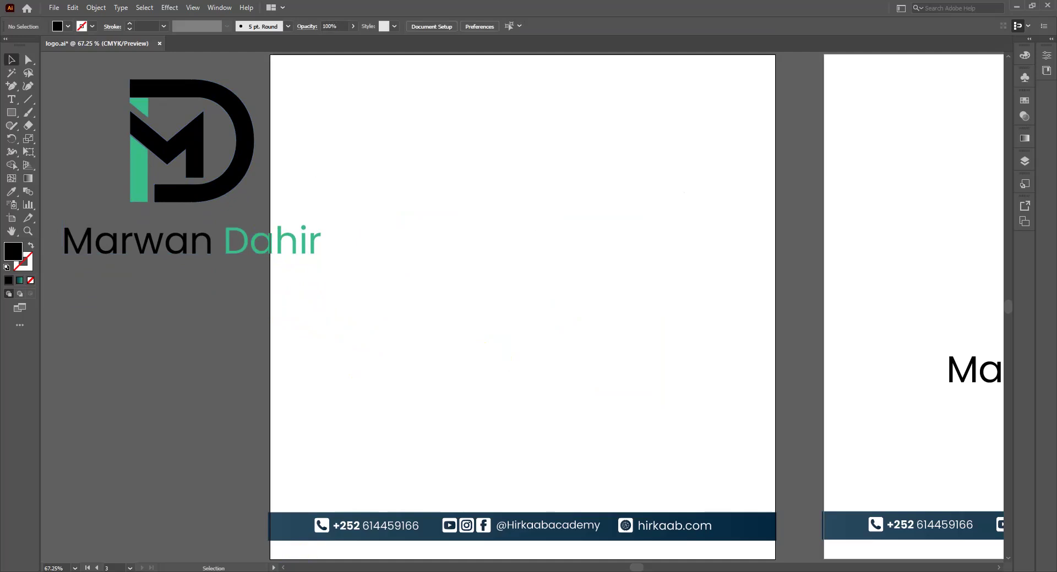
mouse_move(252, 571)
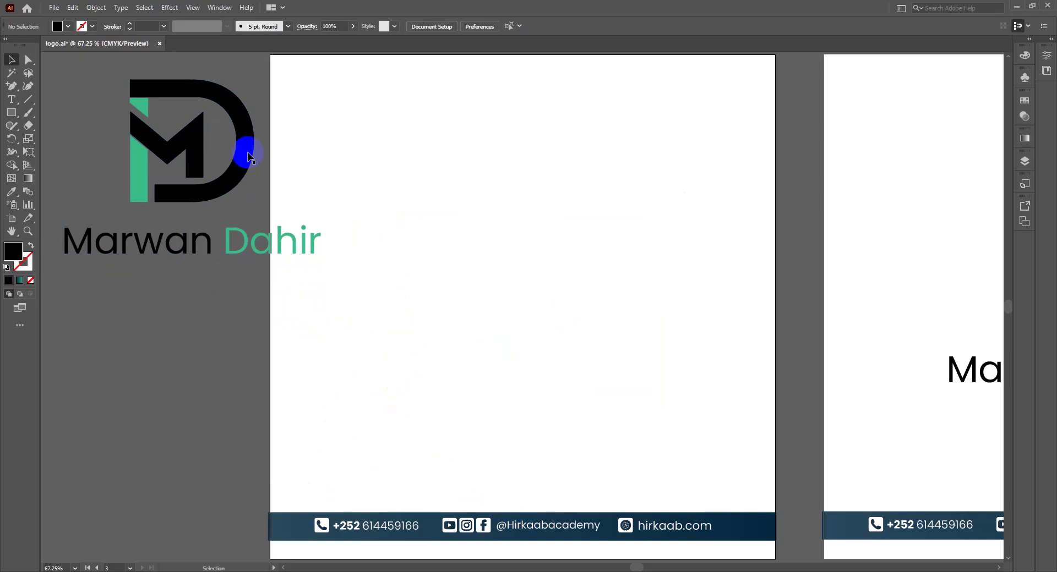
click(213, 202)
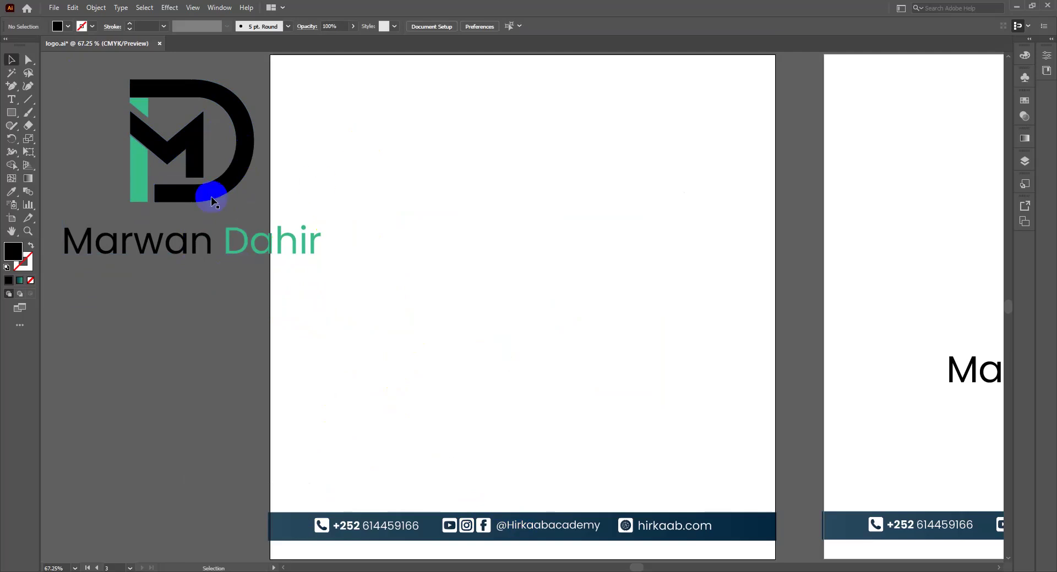
key(t)
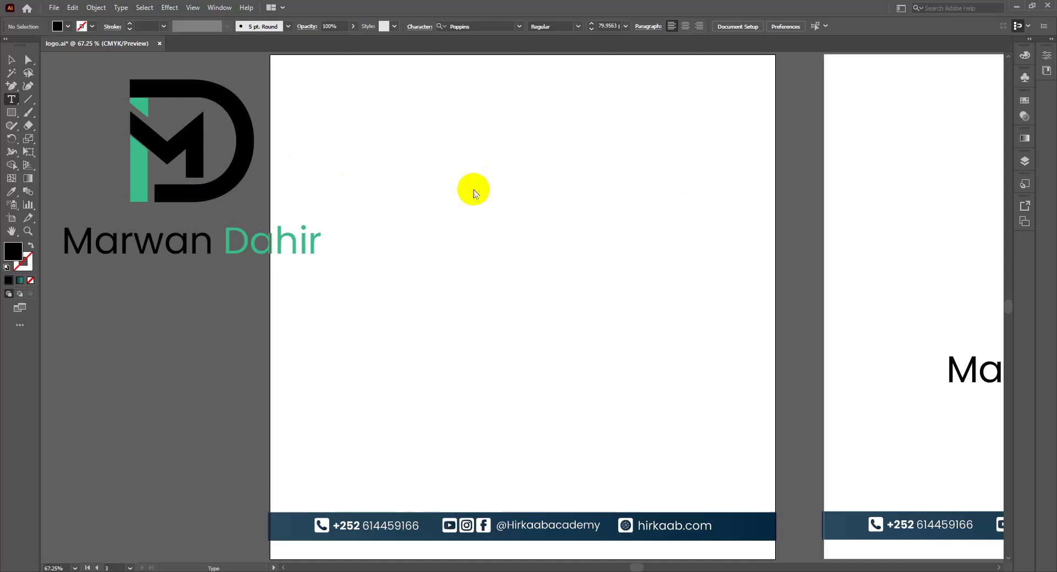
click(474, 189)
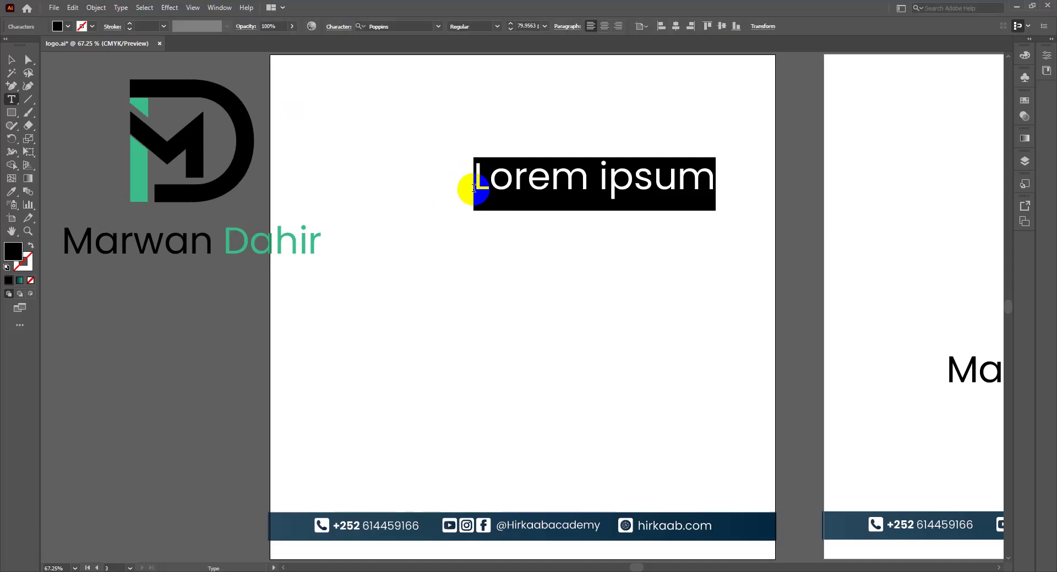
Step: Type a letter D on artboard 3 and set its font to DESIGNER
text(D)
key(Escape)
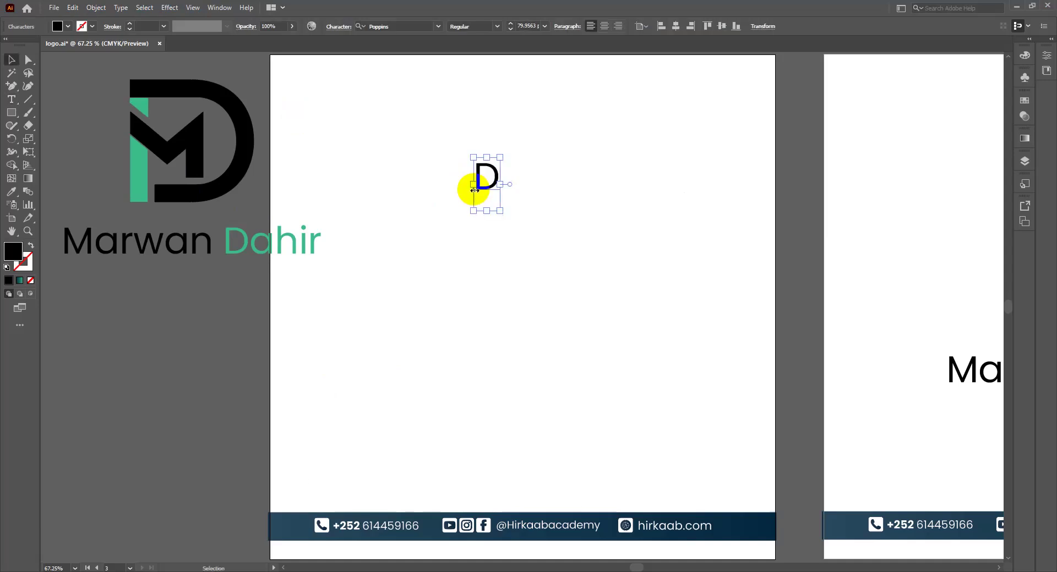
click(481, 190)
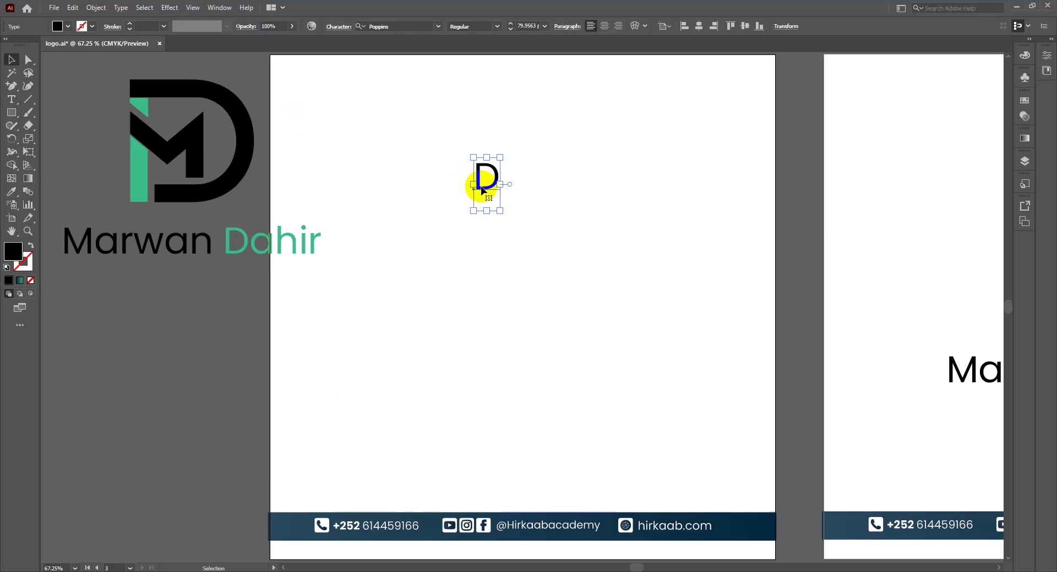
double_click(481, 190)
click(379, 26)
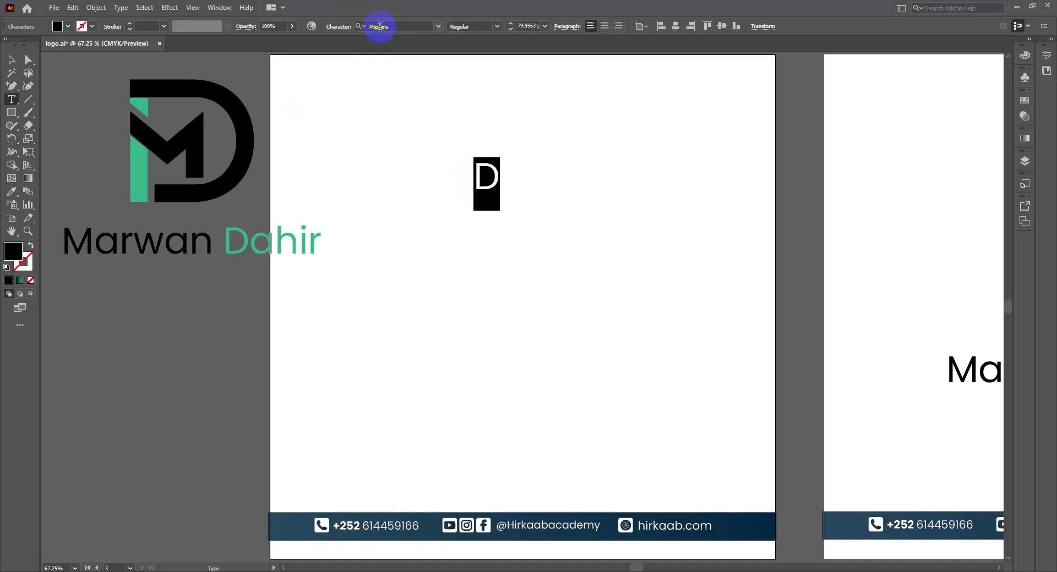
text(de)
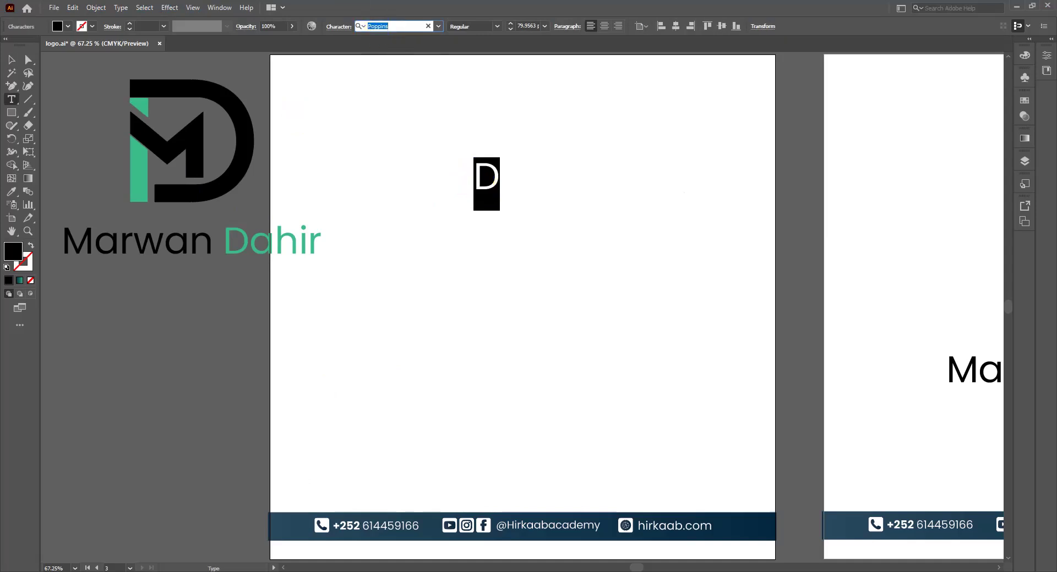
text(signer)
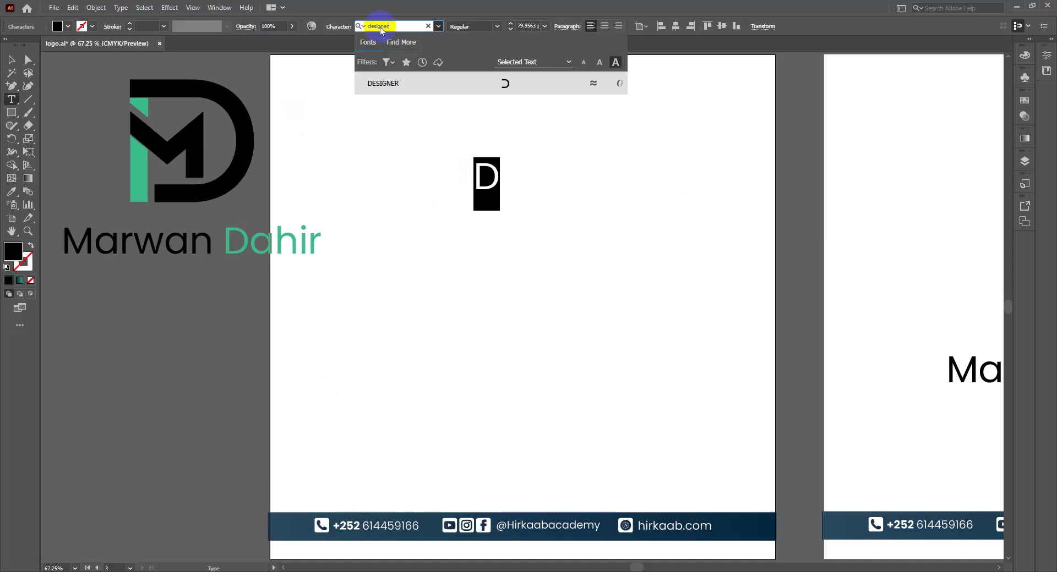
click(444, 86)
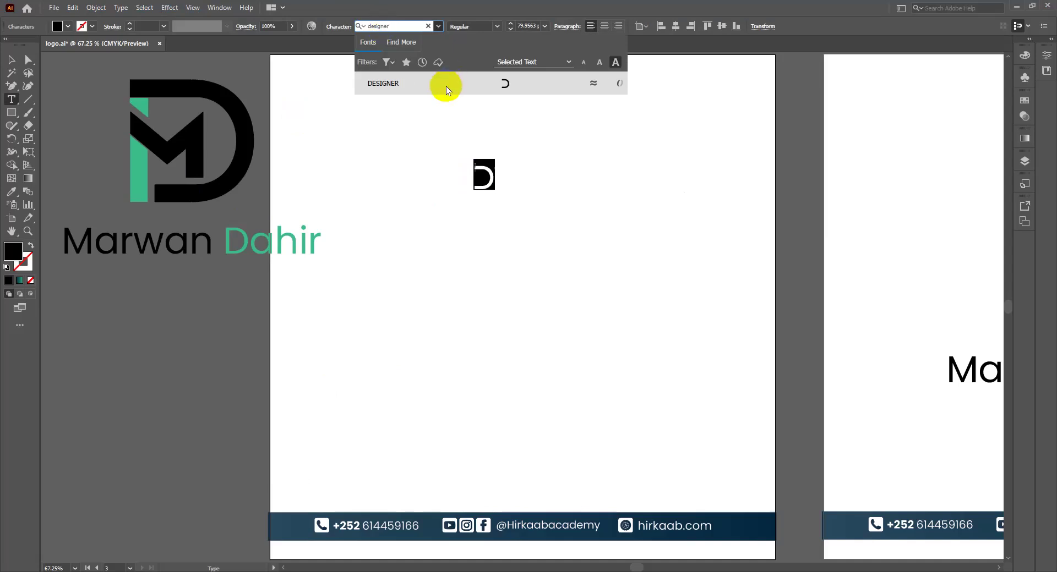
Step: Set the D to 400 pt and move it near the artboard's top centre
click(12, 60)
click(507, 179)
click(449, 159)
click(484, 177)
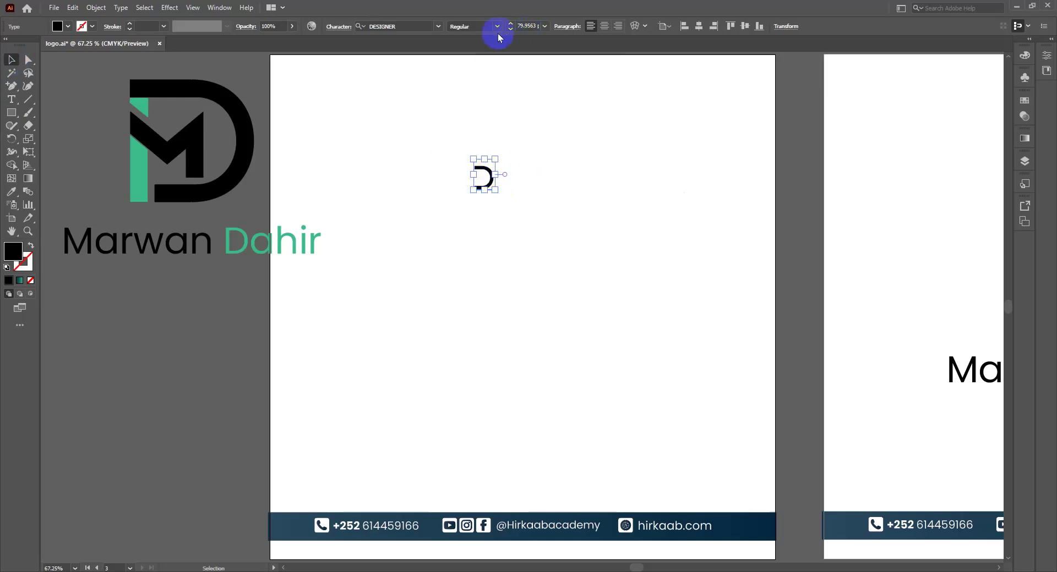
click(522, 25)
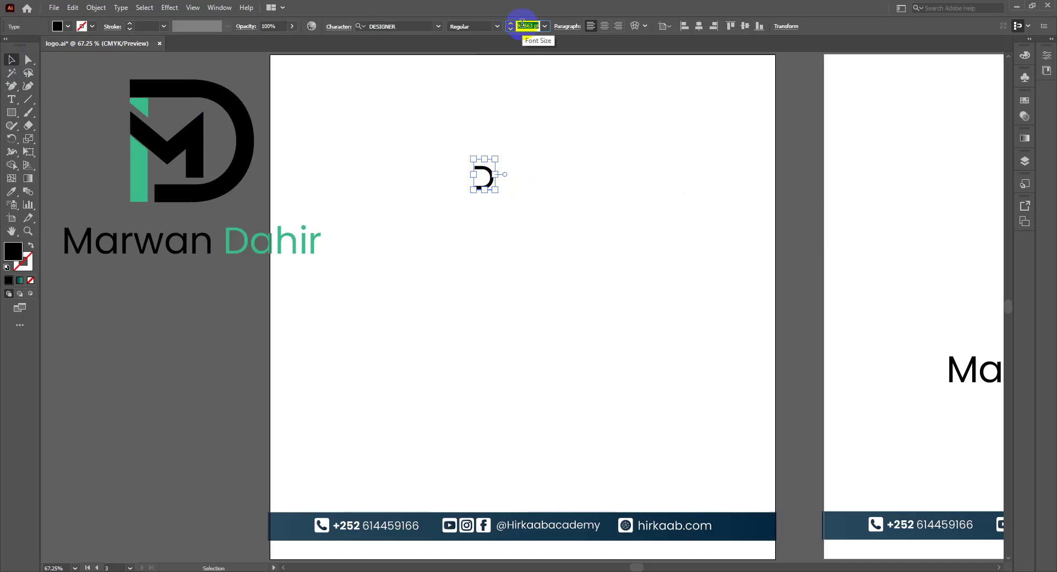
key(BackSpace)
text(400)
click(558, 143)
drag(559, 145, 558, 228)
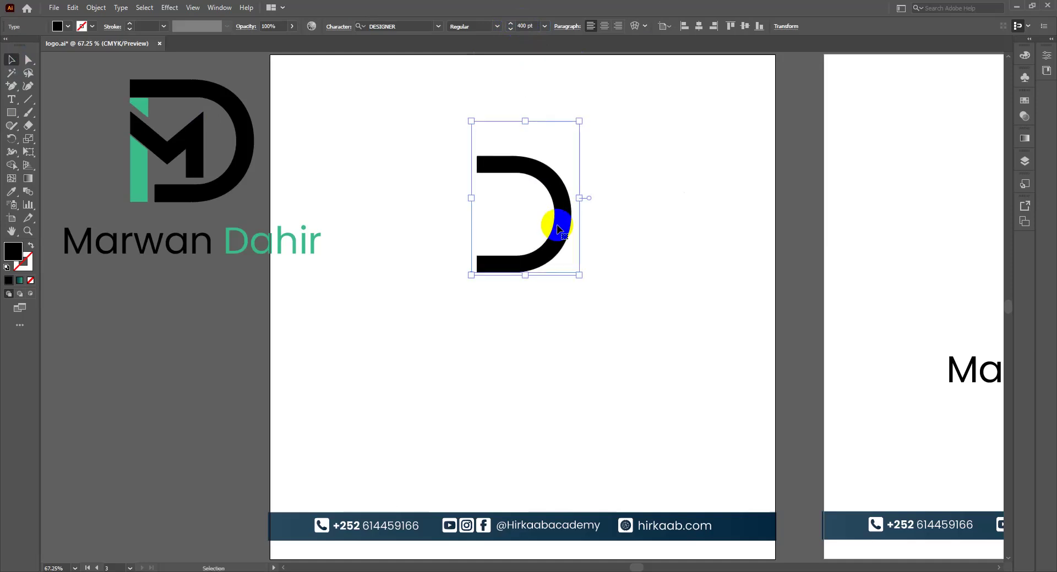
drag(557, 229, 603, 222)
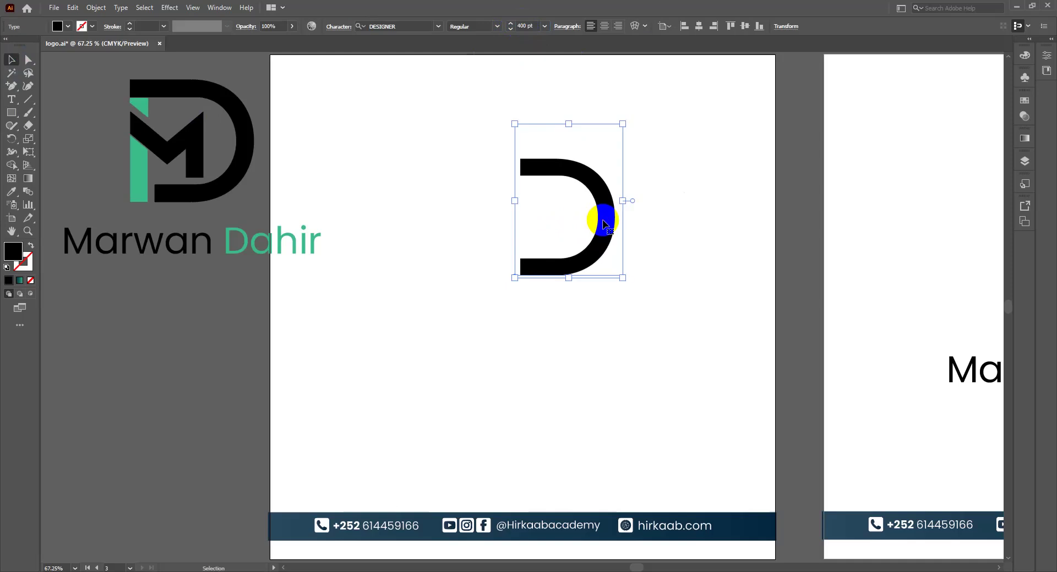
click(481, 253)
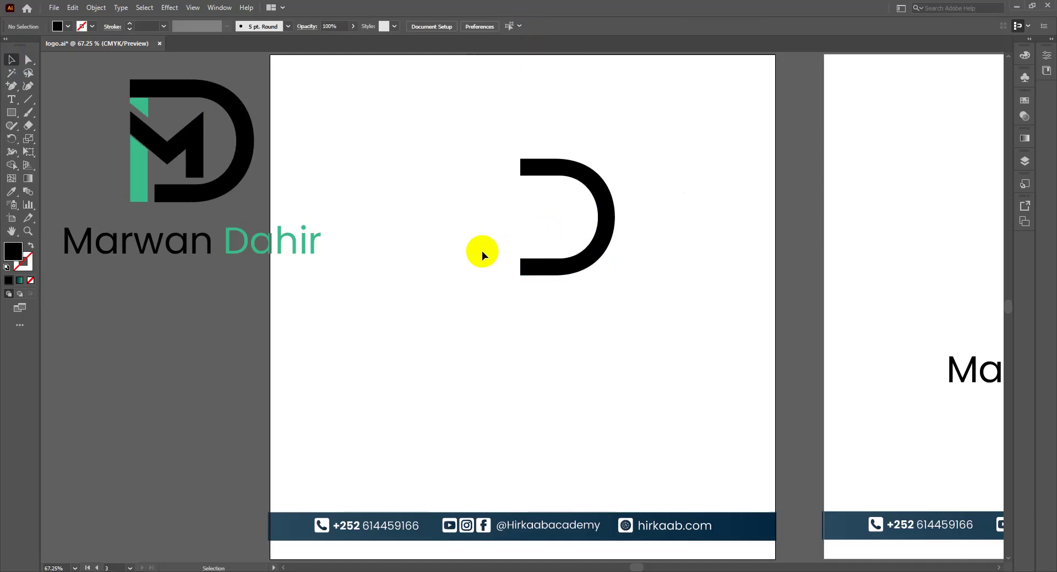
Step: Draw a black bar left of the D and set its width to 35 px
click(11, 114)
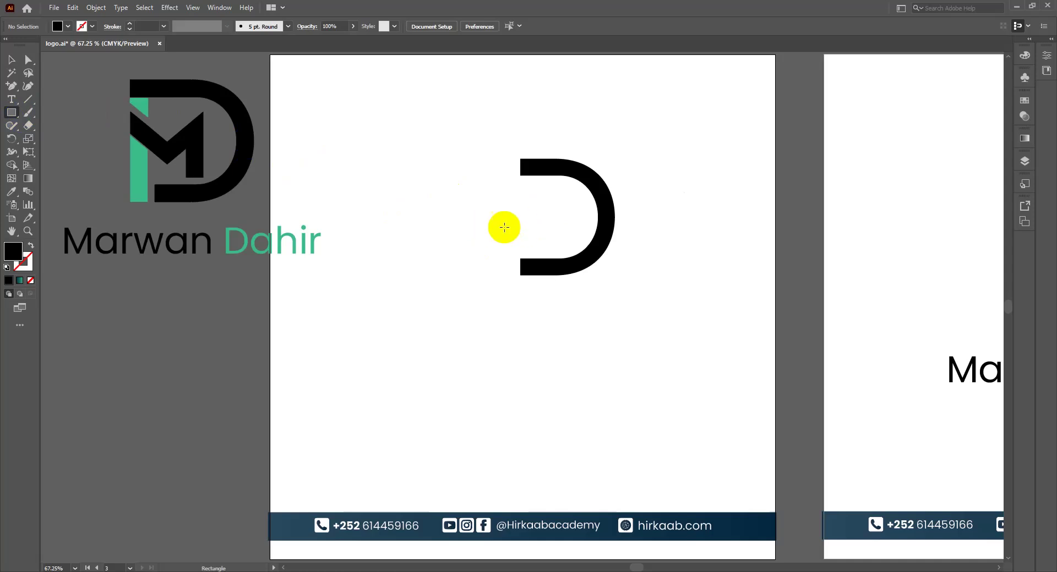
mouse_move(466, 204)
mouse_down()
mouse_move(483, 241)
mouse_move(485, 288)
mouse_up()
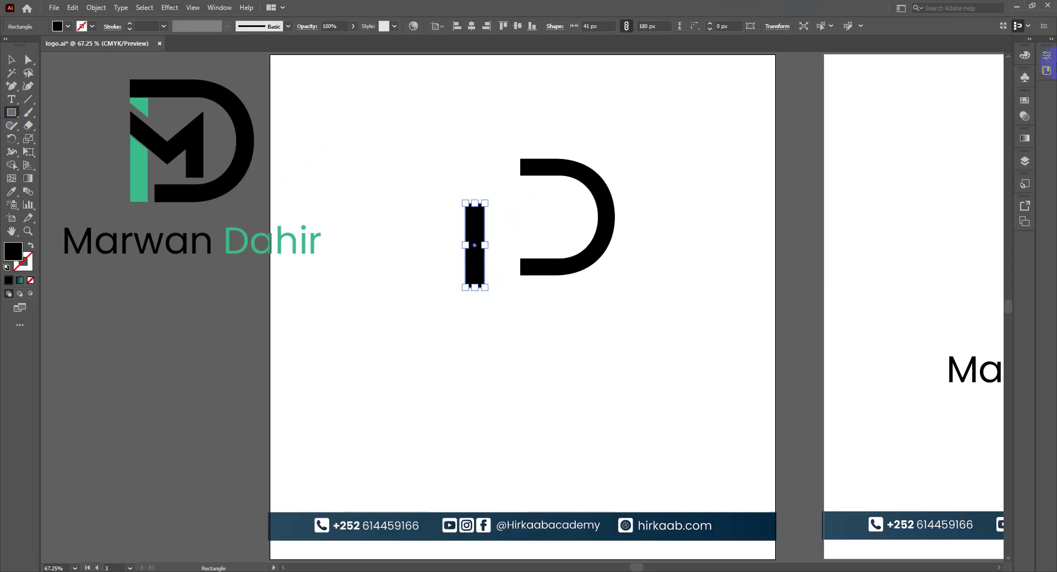
click(1046, 58)
click(975, 115)
click(983, 100)
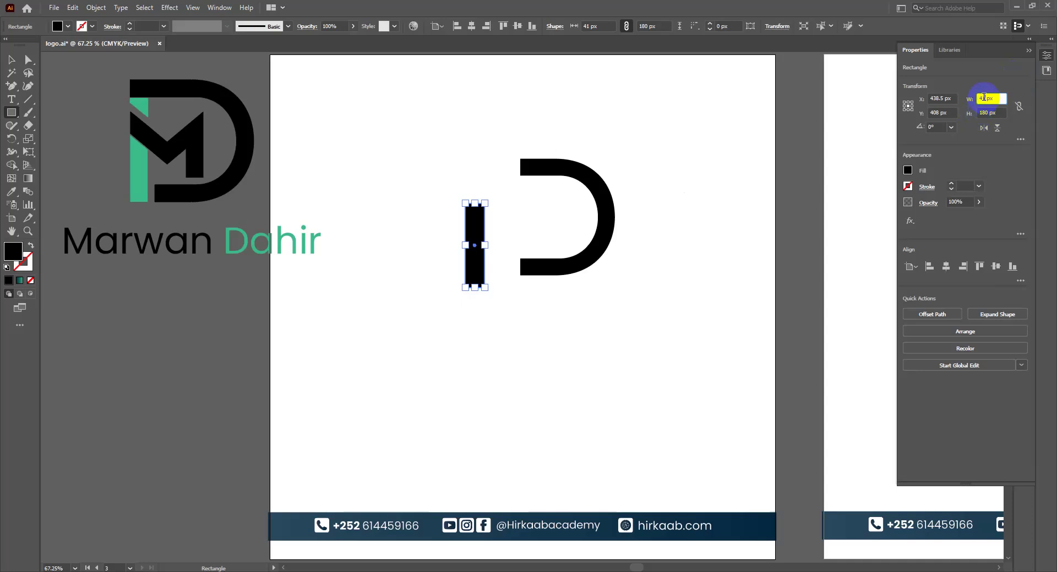
key(BackSpace)
key(BackSpace)
text(35)
click(986, 113)
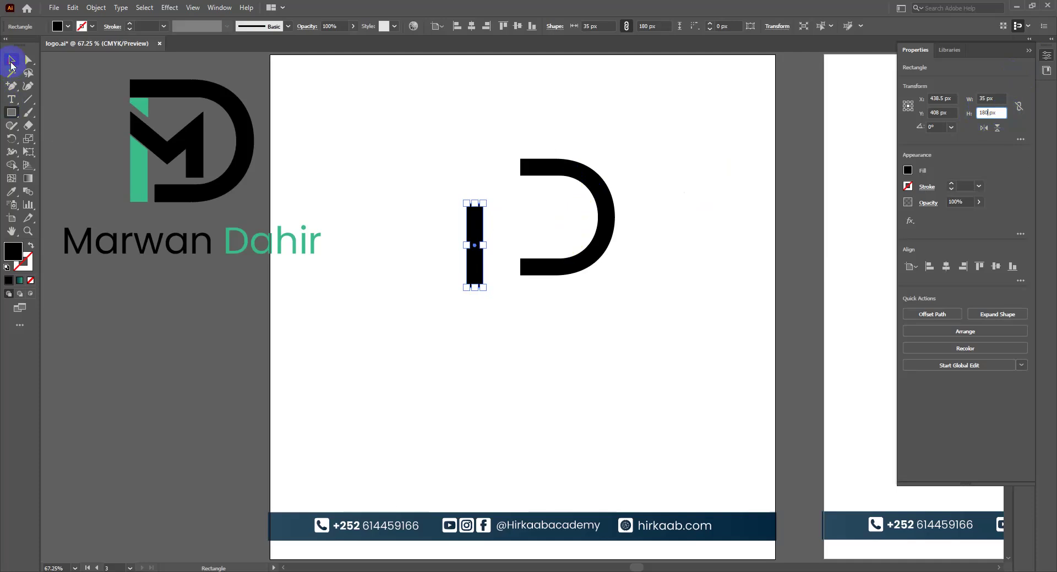
Step: Bottom-align the bar and the D
click(11, 61)
drag(439, 219, 561, 142)
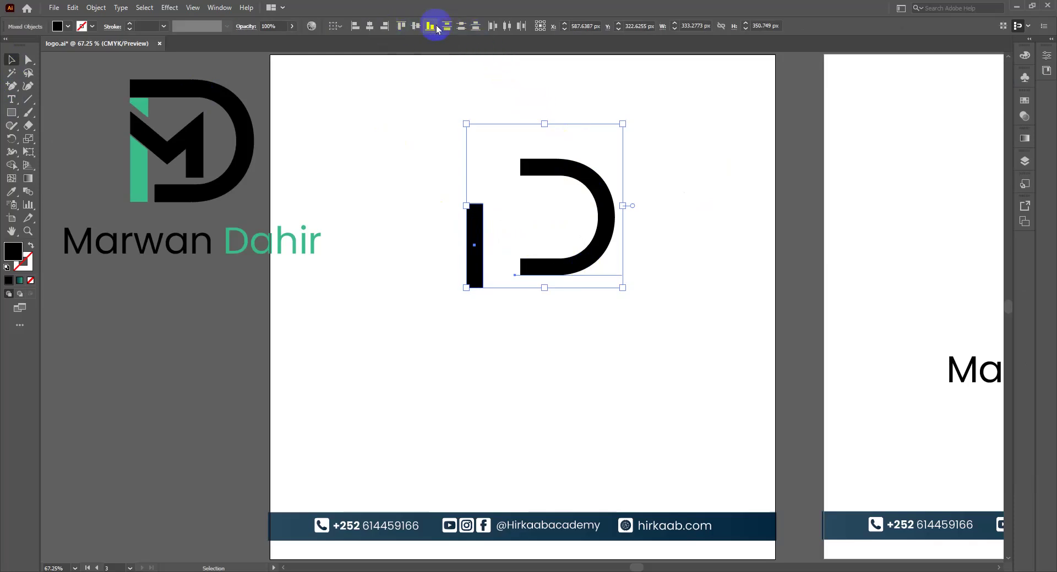
click(437, 27)
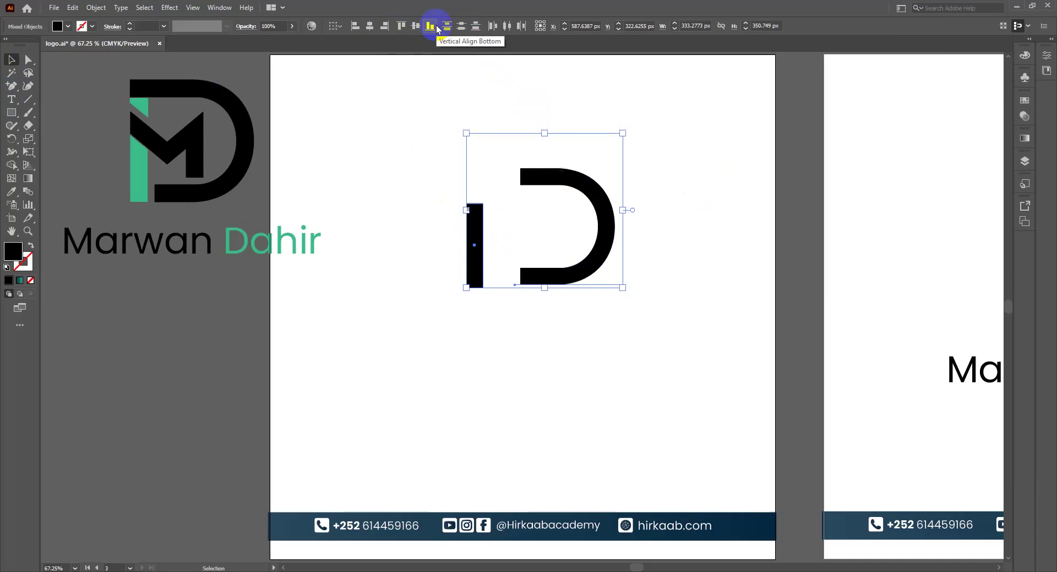
click(520, 304)
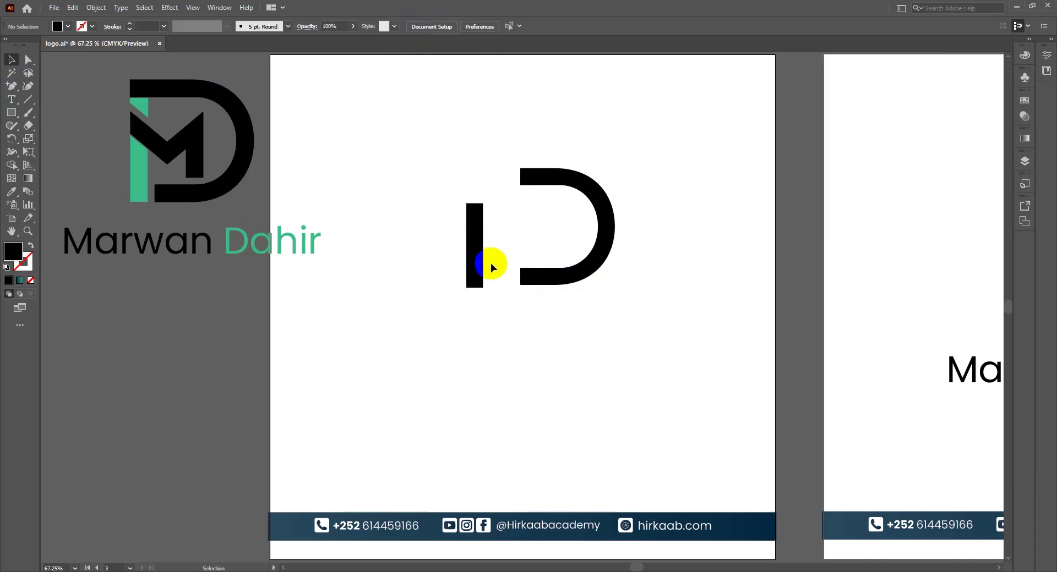
Step: Nudge the vertical bar closer to the D and zoom in on the monogram pieces
drag(439, 221, 488, 261)
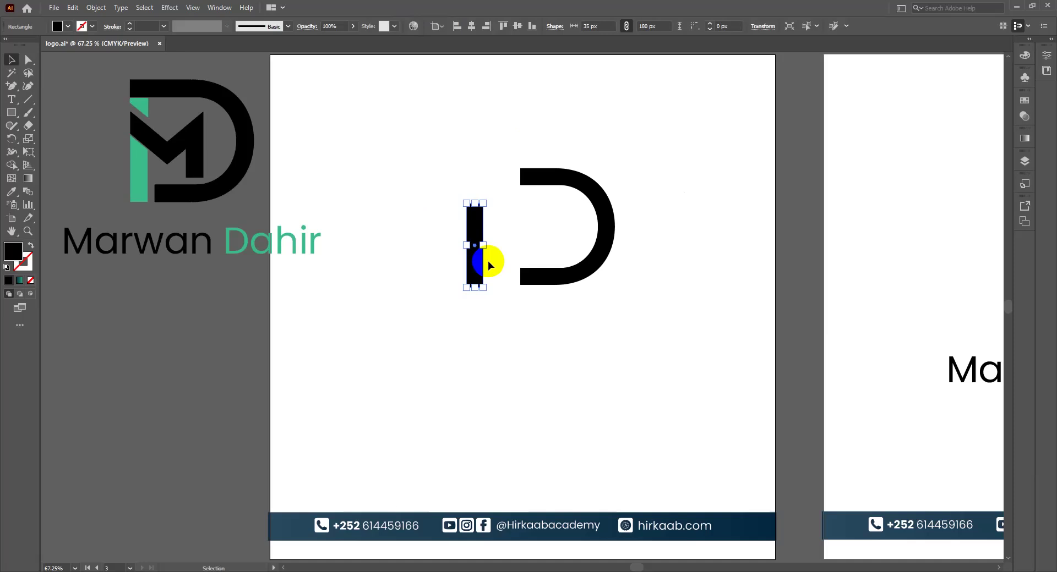
key(ctrl+1)
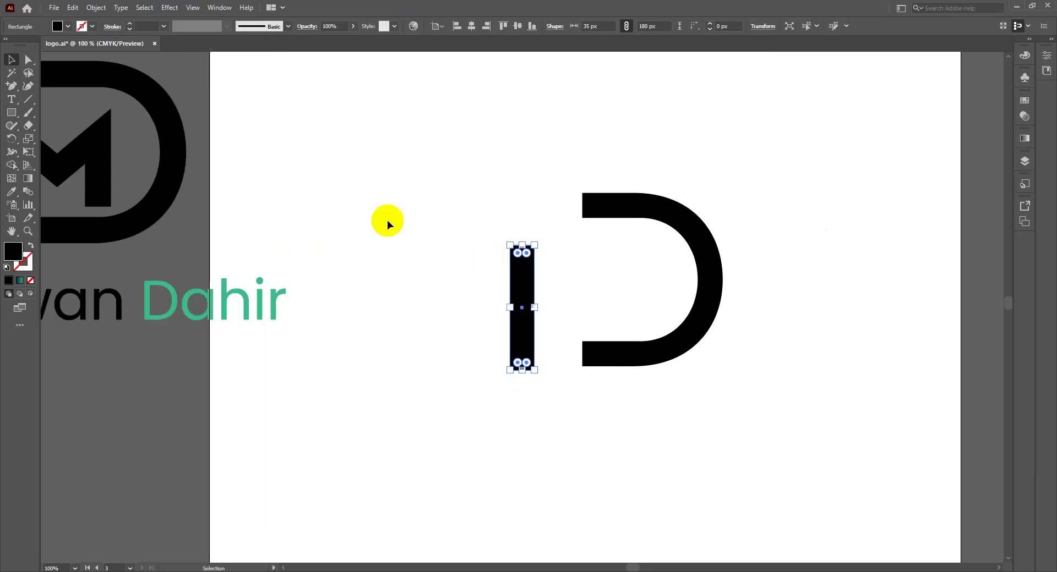
drag(526, 282, 552, 282)
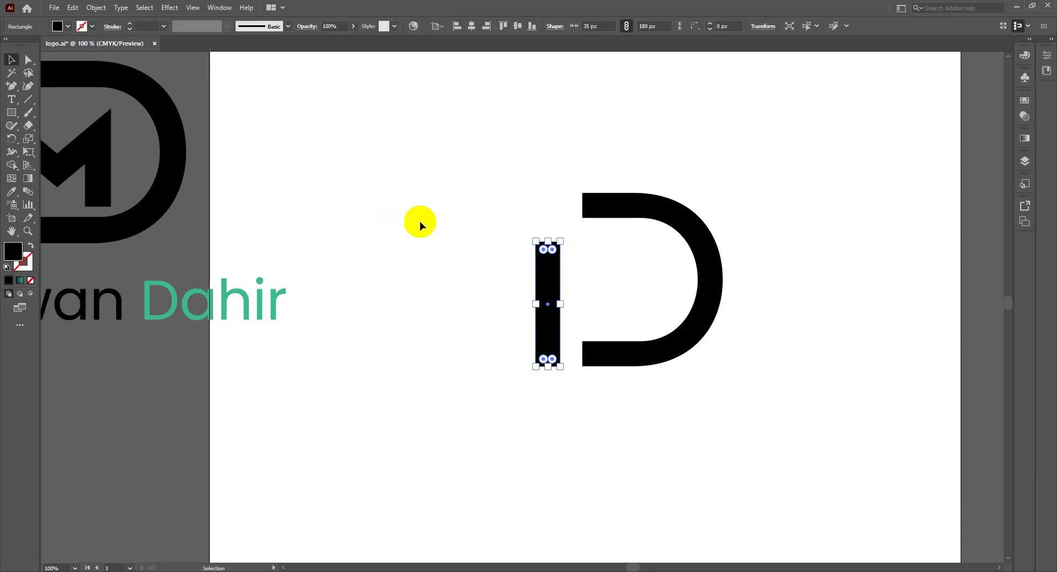
drag(255, 96, 323, 223)
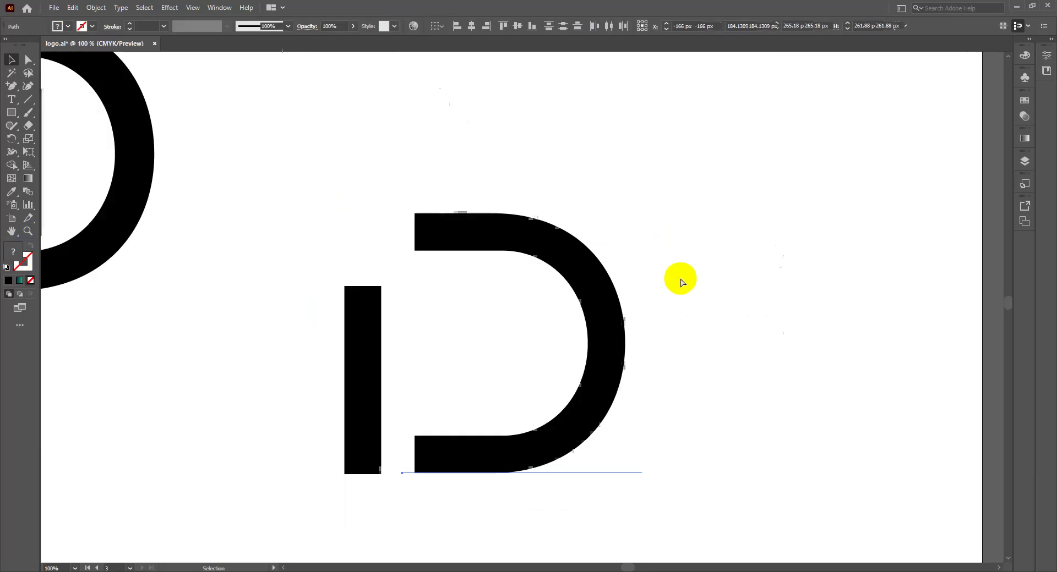
key(ctrl+equal)
click(569, 267)
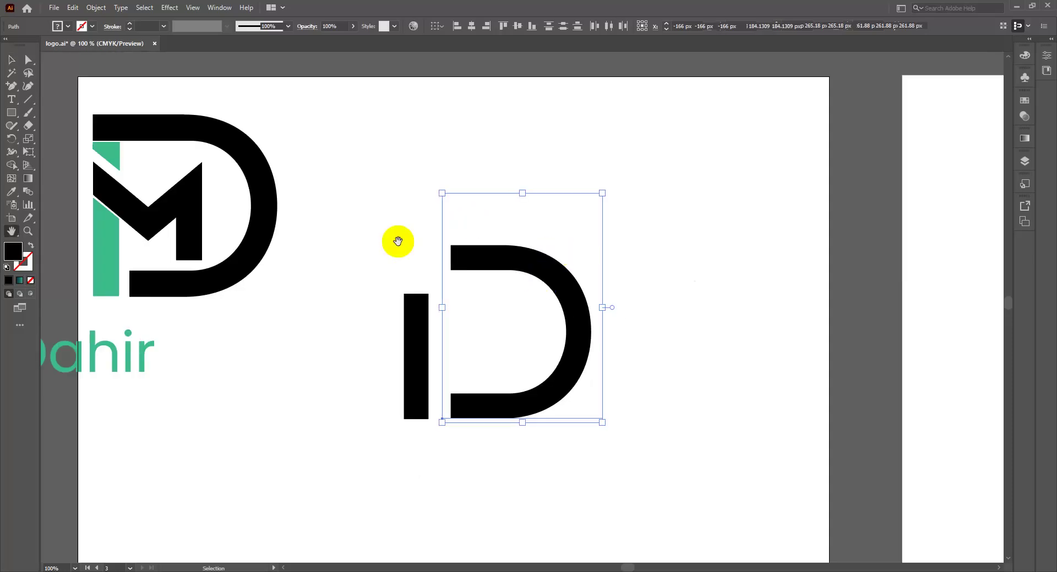
drag(398, 242, 436, 205)
Step: Alt-drag a copy of the bar inside the D and shift it right as the stem
key(v)
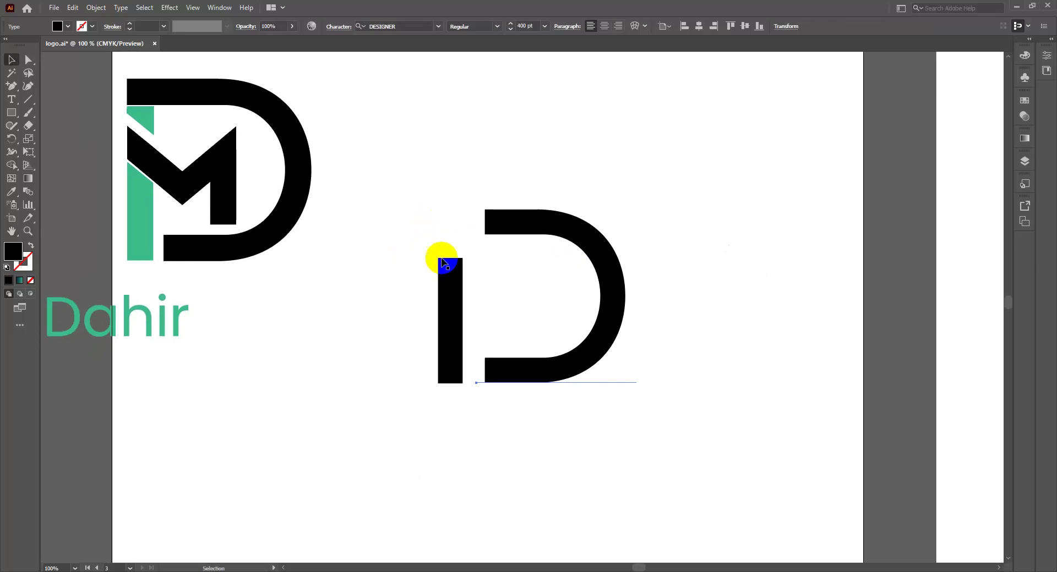
click(454, 290)
click(450, 289)
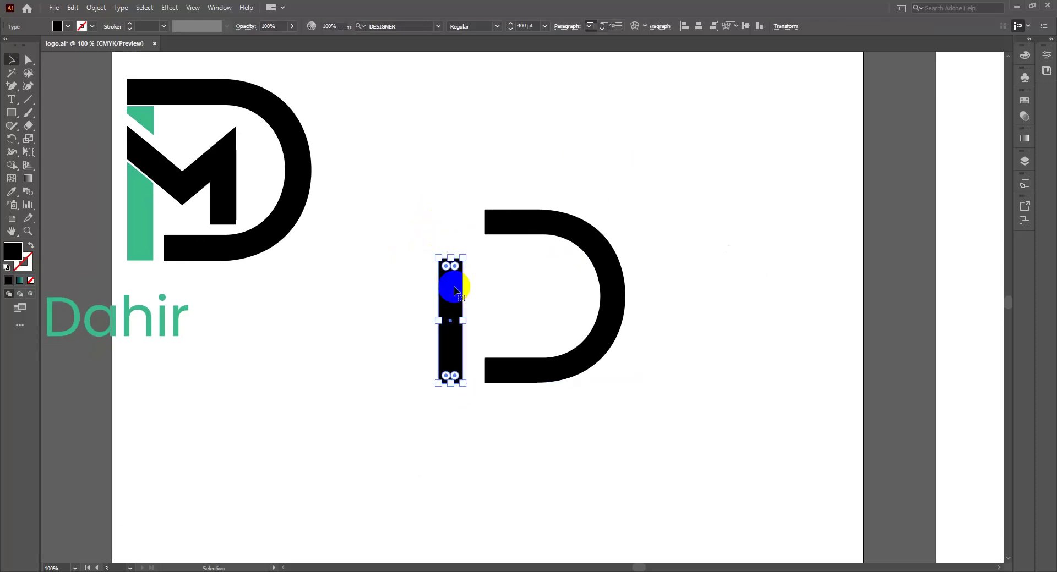
click(448, 287)
drag(448, 287, 514, 236)
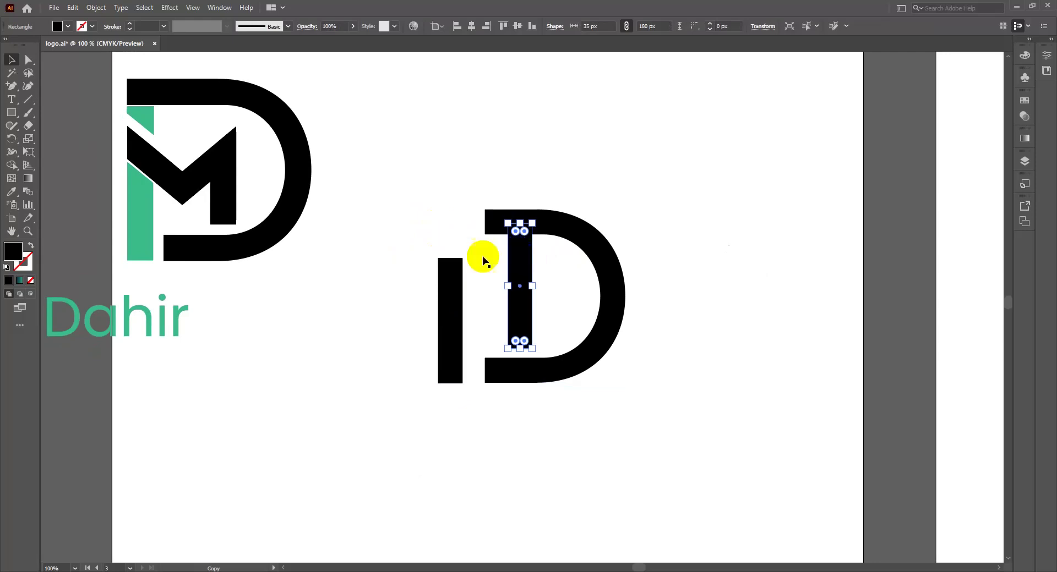
drag(521, 272, 532, 283)
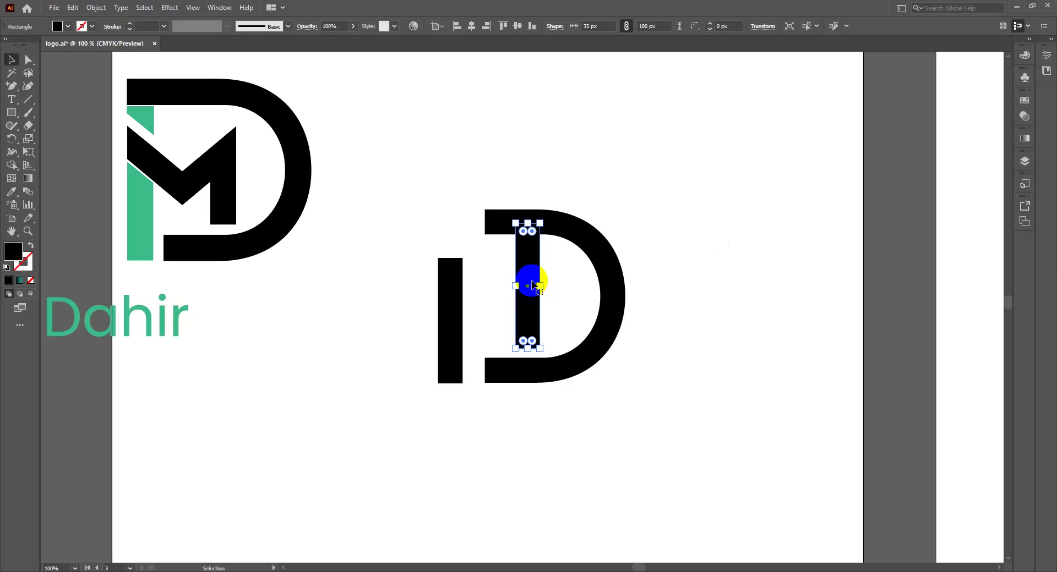
click(444, 319)
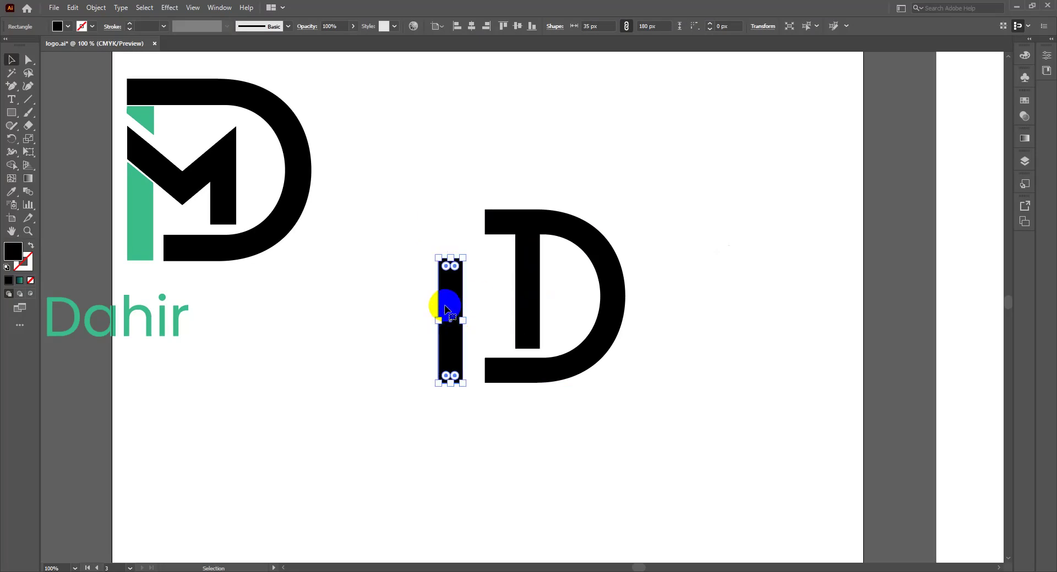
Step: Duplicate the left bar, rotate the copy 45° and place it atop the left stem
click(445, 305)
drag(445, 305, 472, 304)
drag(496, 256, 434, 266)
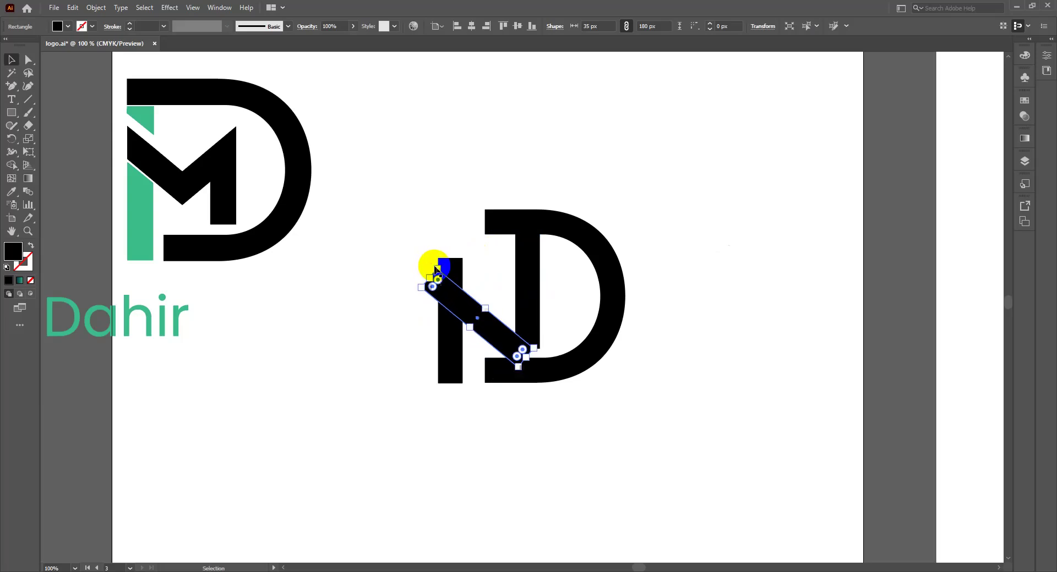
drag(465, 304, 462, 274)
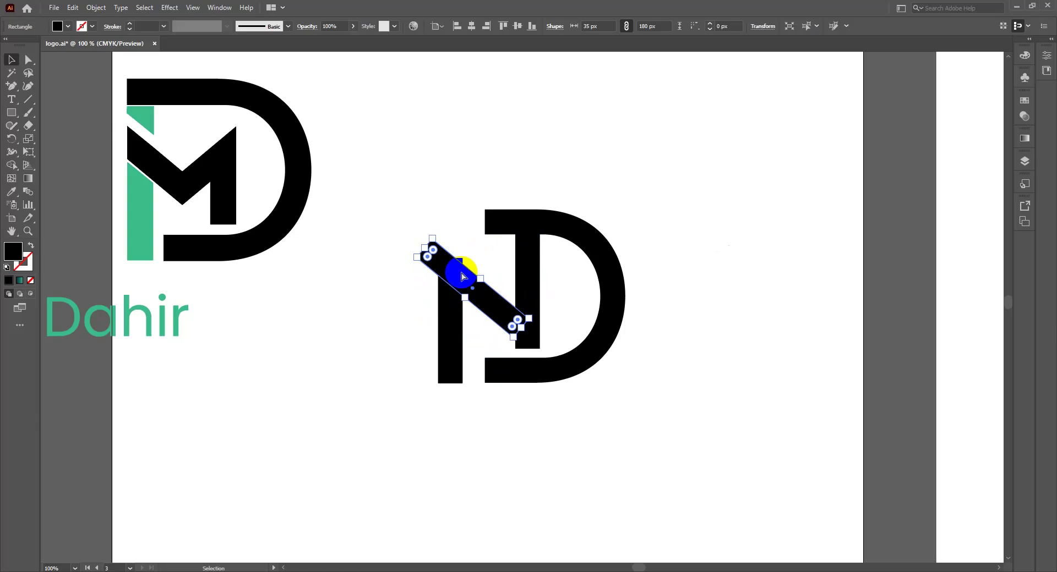
key(ctrl+plus)
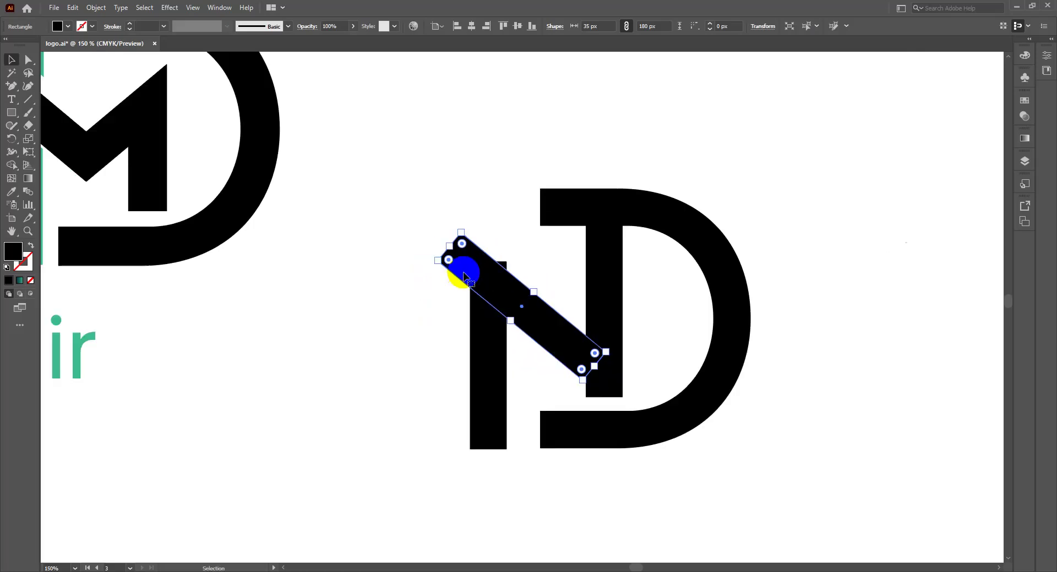
mouse_move(479, 274)
mouse_down()
mouse_move(477, 296)
mouse_move(491, 253)
mouse_move(472, 288)
mouse_up()
click(524, 326)
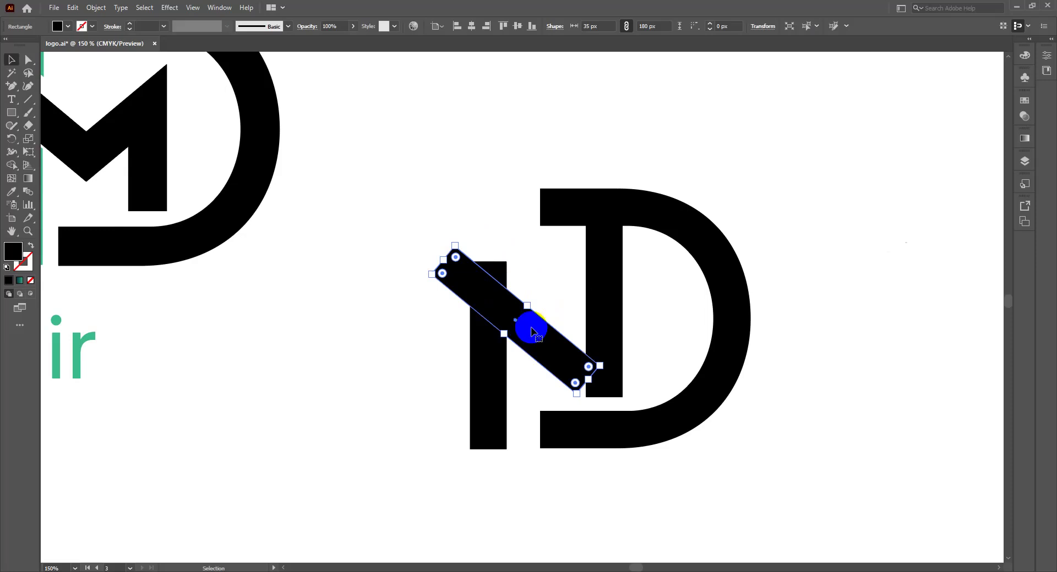
Step: Make a vertically reflected copy of the diagonal bar with Transform > Reflect
right_click(532, 330)
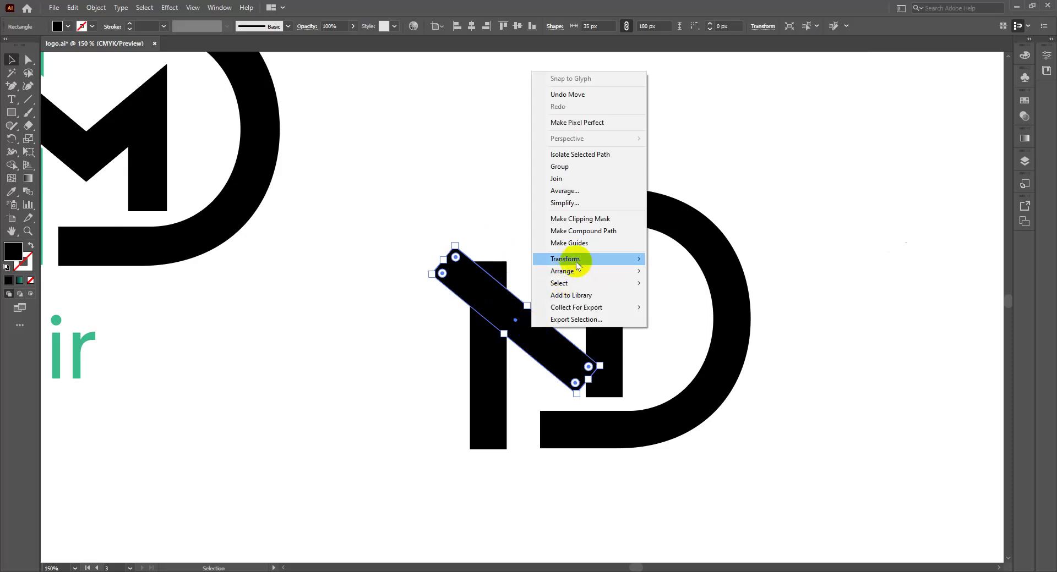
mouse_move(575, 273)
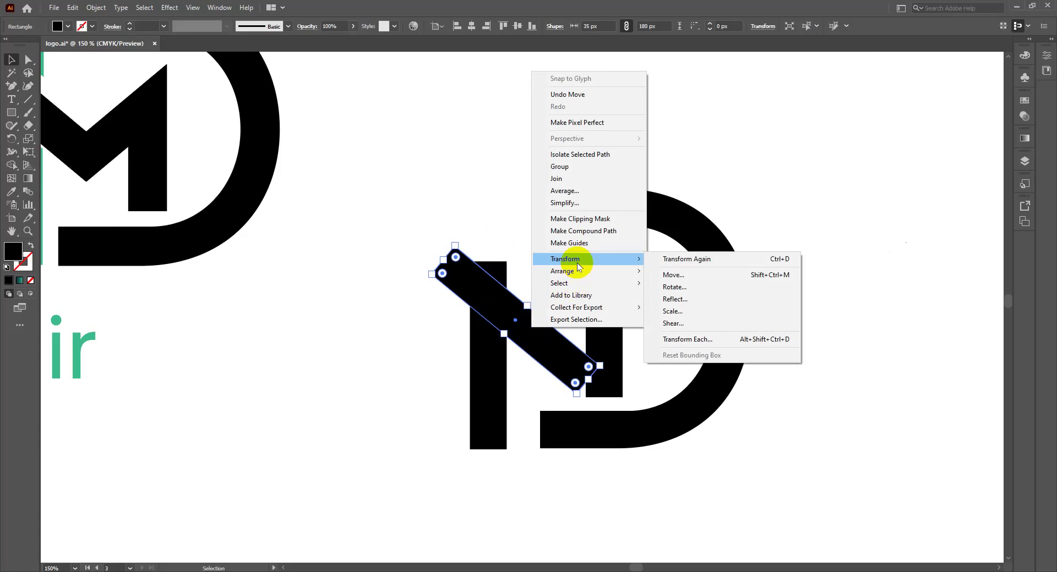
click(684, 300)
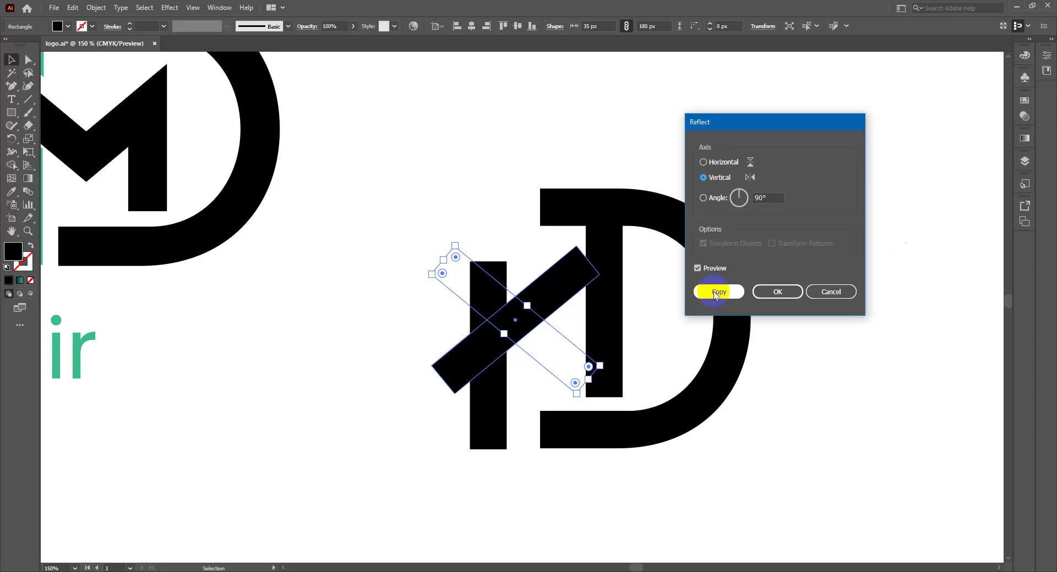
click(710, 166)
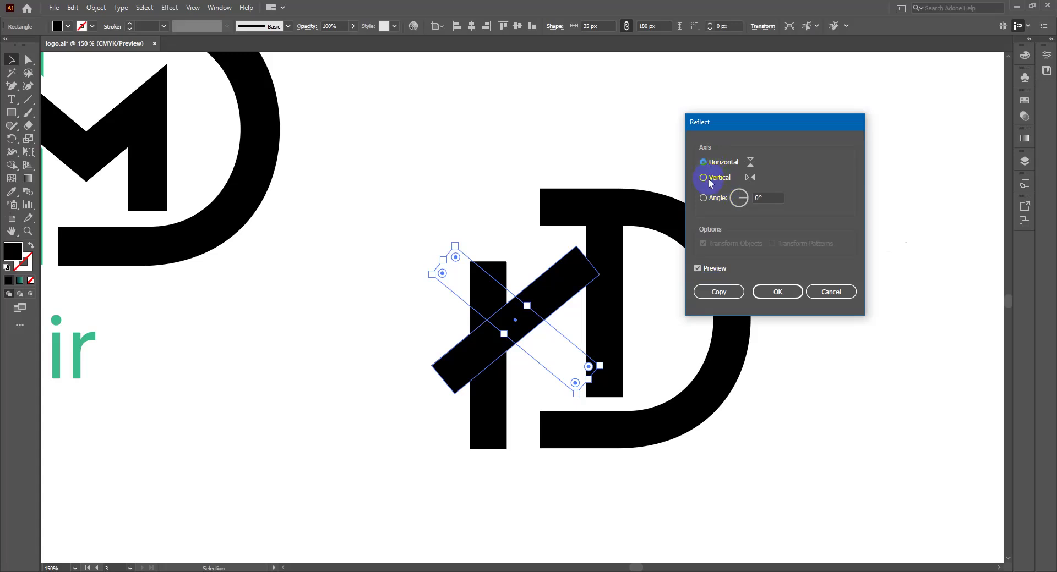
click(710, 179)
click(727, 293)
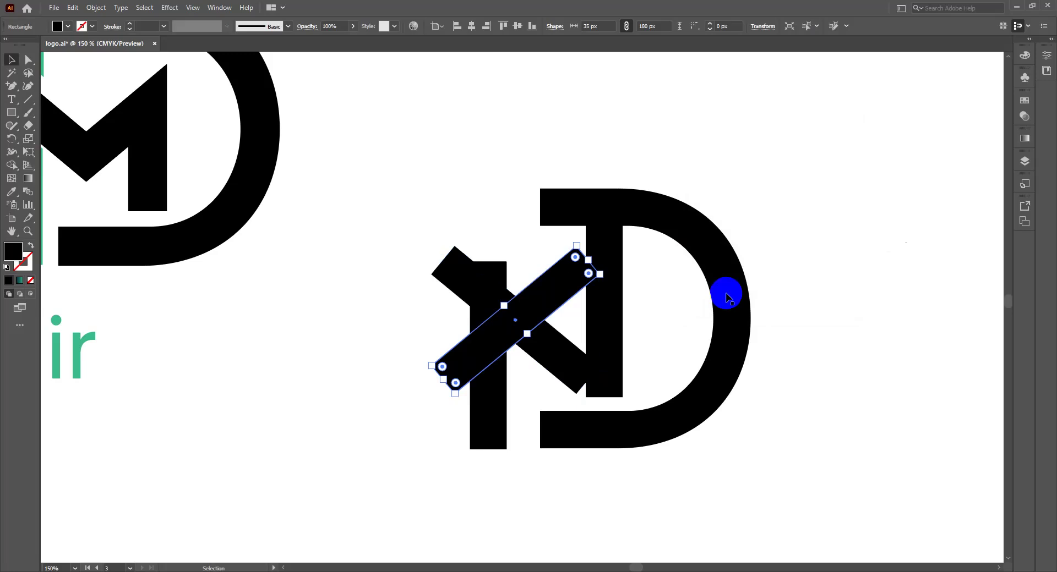
Step: Undo the stray diagonal move and stretch the left stem to 186 px tall
drag(561, 287, 603, 277)
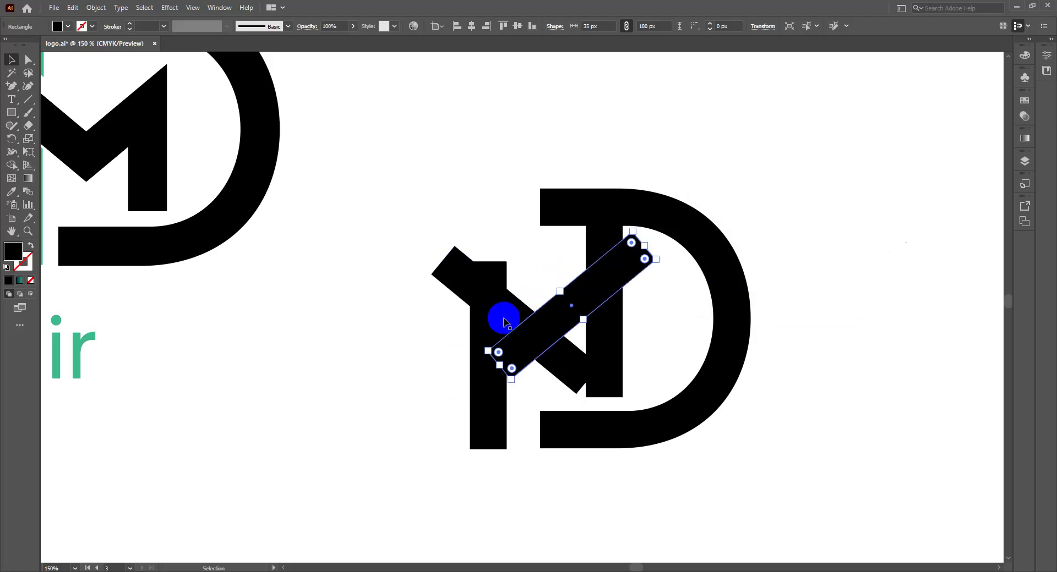
key(ctrl+z)
key(ctrl+z)
key(ctrl+shift+z)
key(ctrl+shift+z)
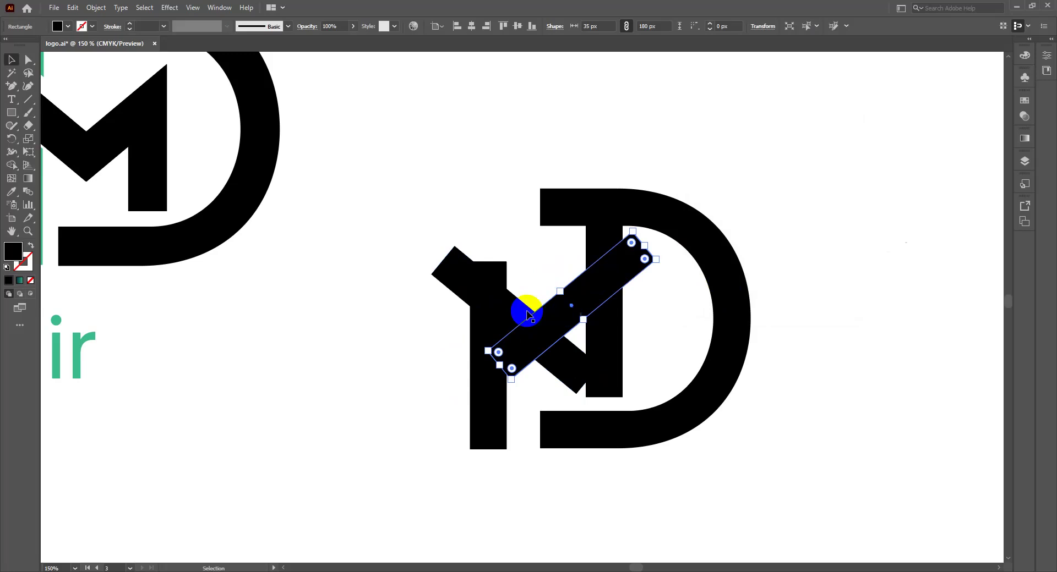
click(517, 311)
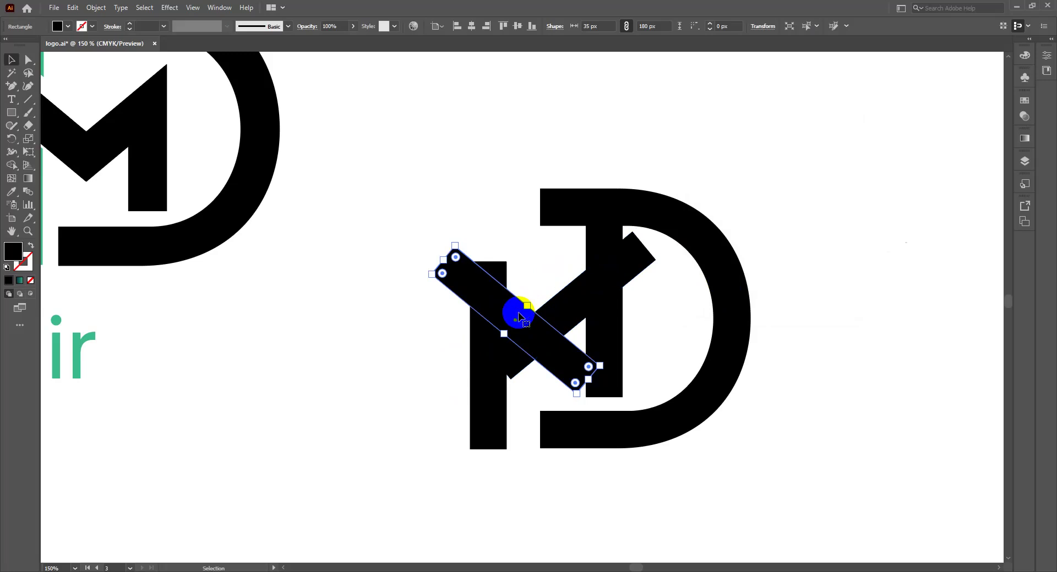
click(499, 278)
mouse_move(488, 262)
mouse_down()
mouse_move(487, 246)
mouse_move(488, 255)
mouse_up()
Step: Move the diagonal bar up between the stems and zoom out to review the M
click(575, 364)
drag(575, 364, 583, 339)
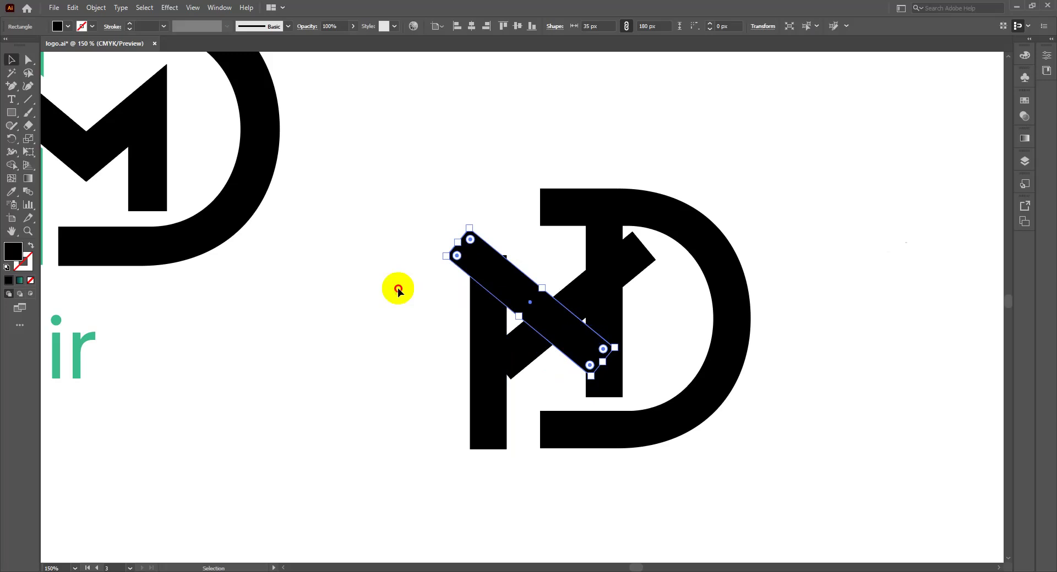
click(398, 288)
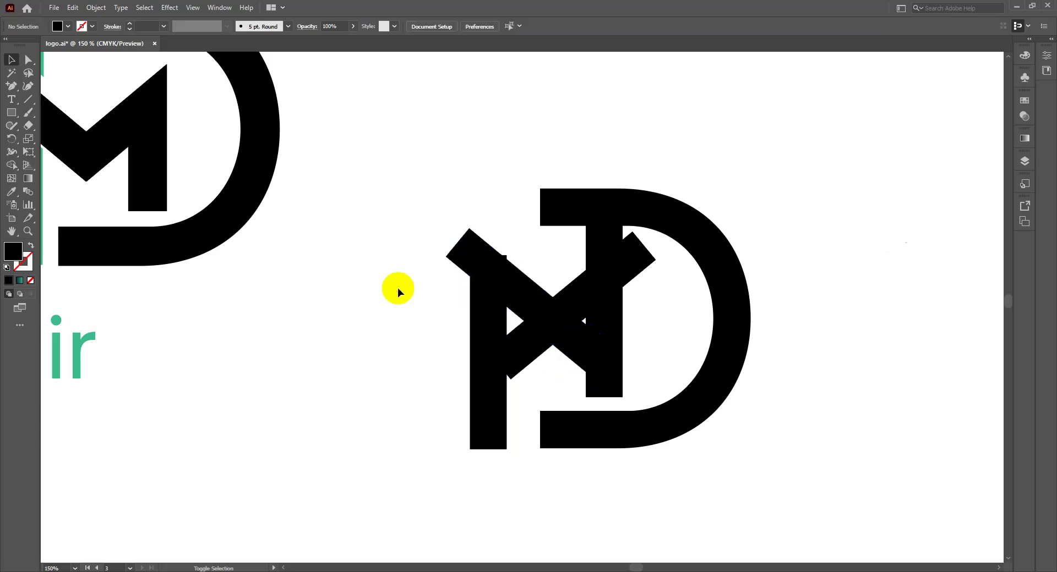
key(a)
key(ctrl+minus)
key(v)
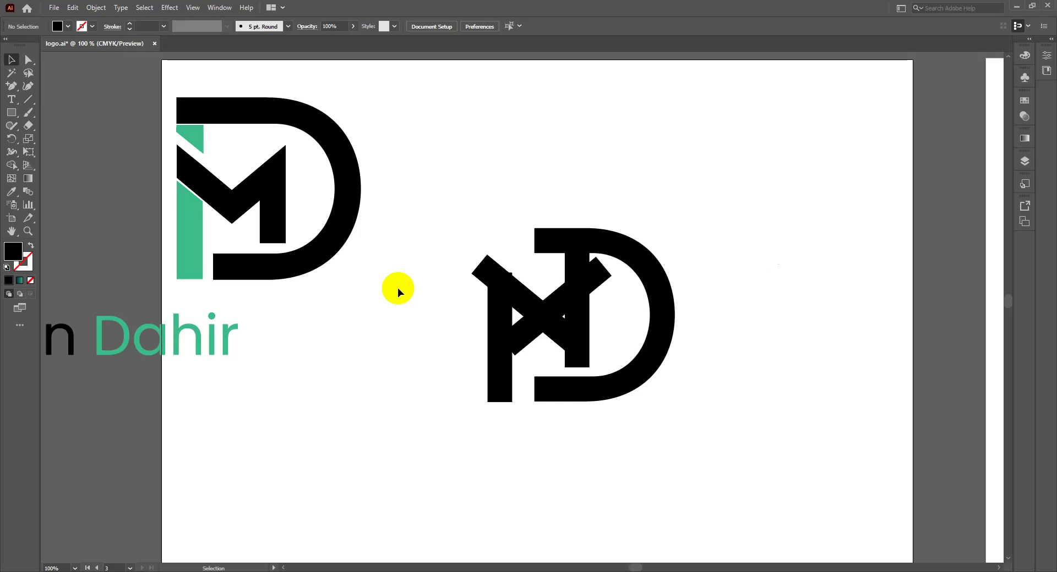
Step: Shorten the M's two diagonal bars from their lower ends so they meet in a V
key(ctrl+equal)
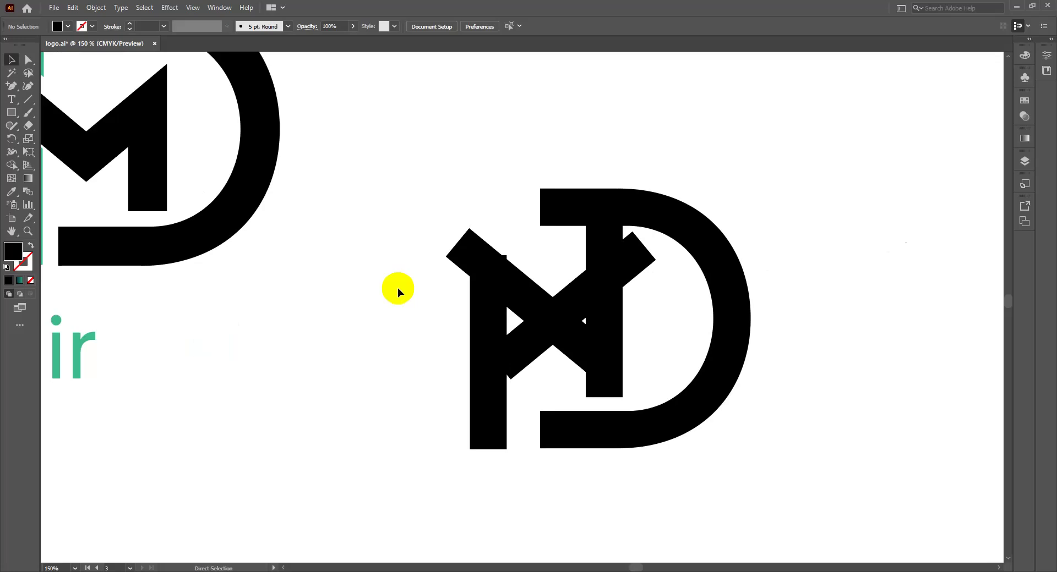
click(473, 355)
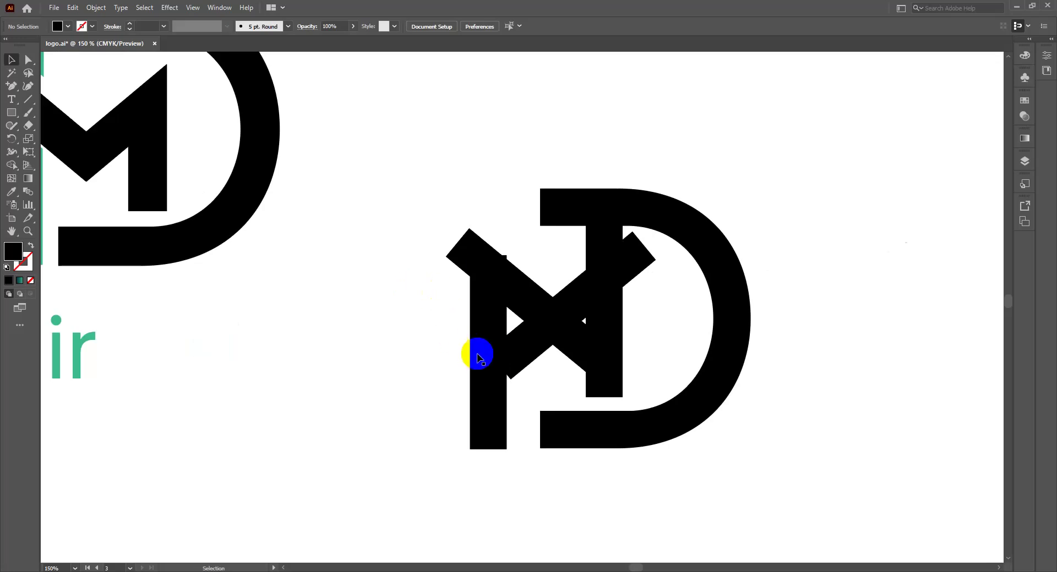
click(488, 264)
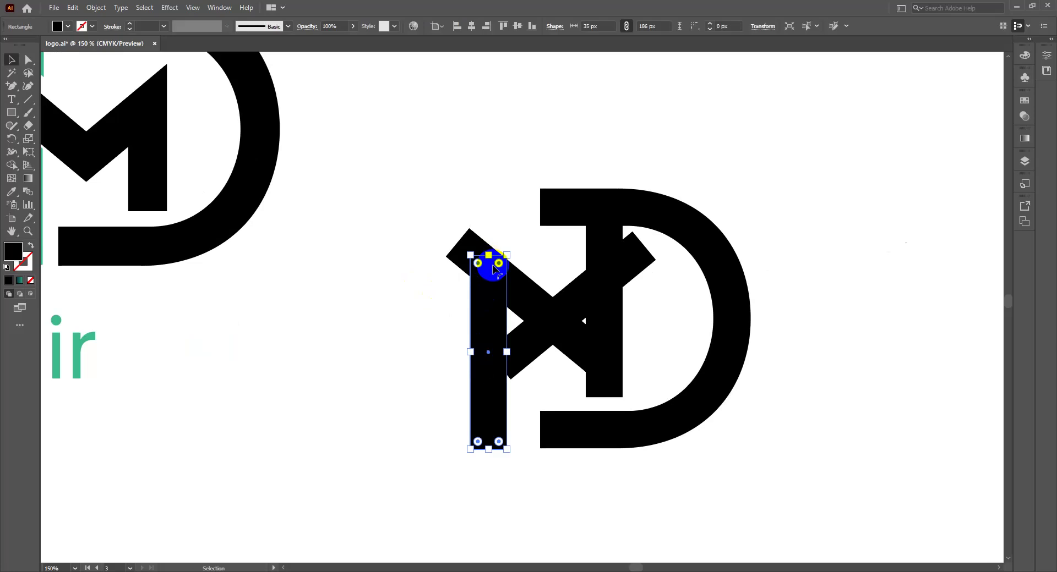
click(528, 293)
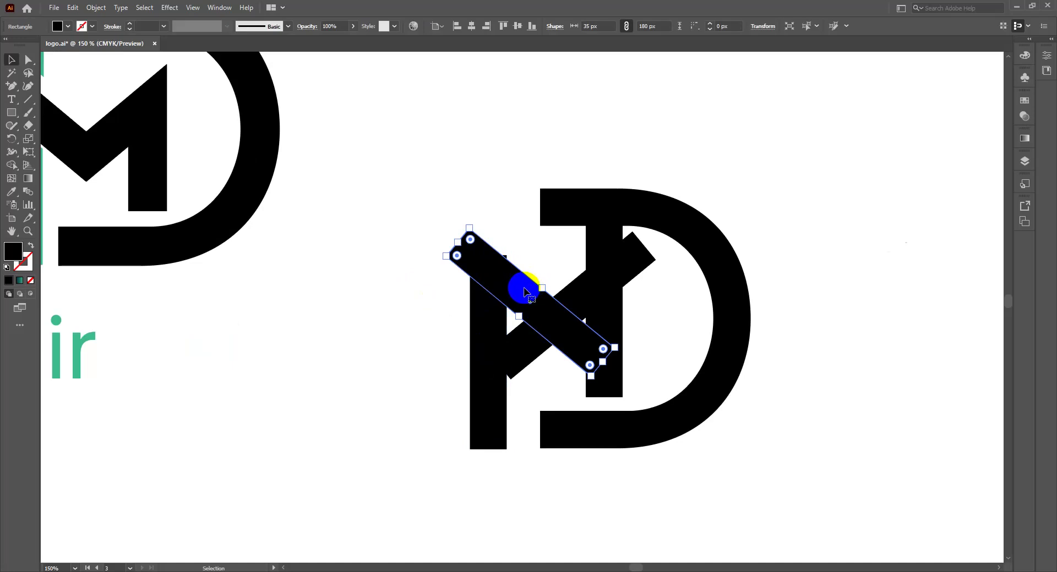
drag(521, 290, 521, 297)
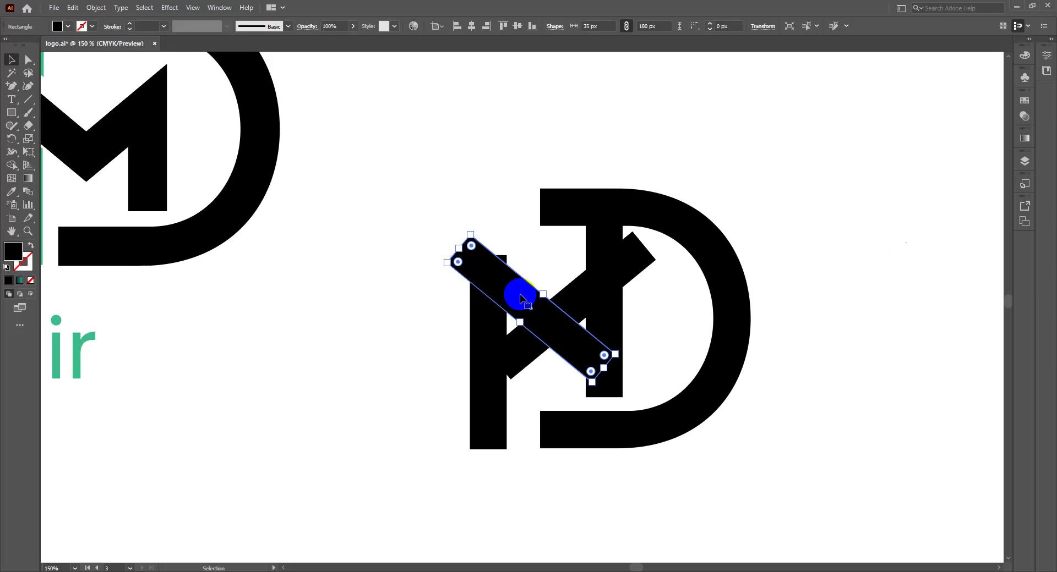
click(585, 298)
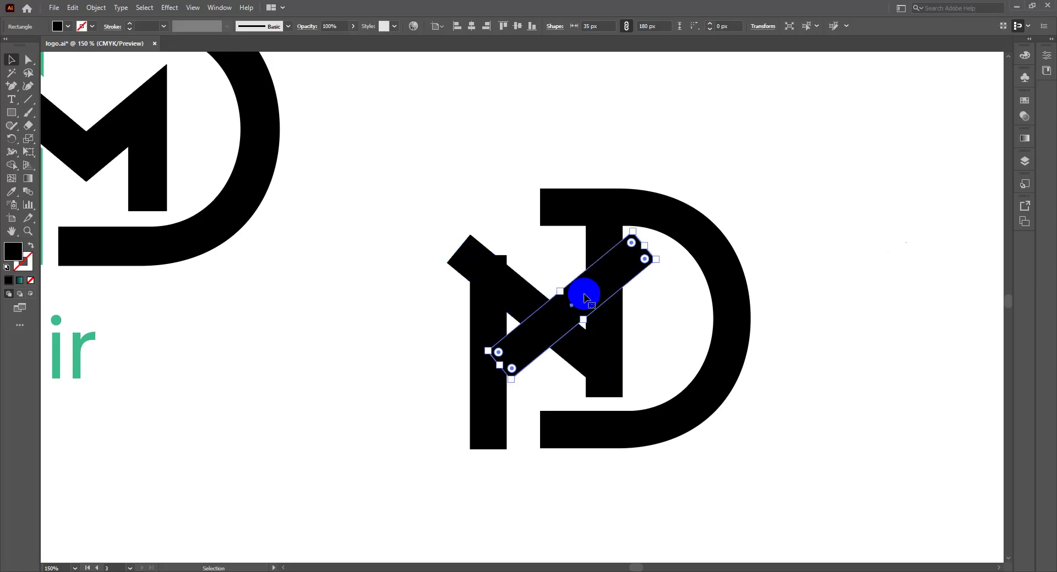
click(588, 361)
click(570, 345)
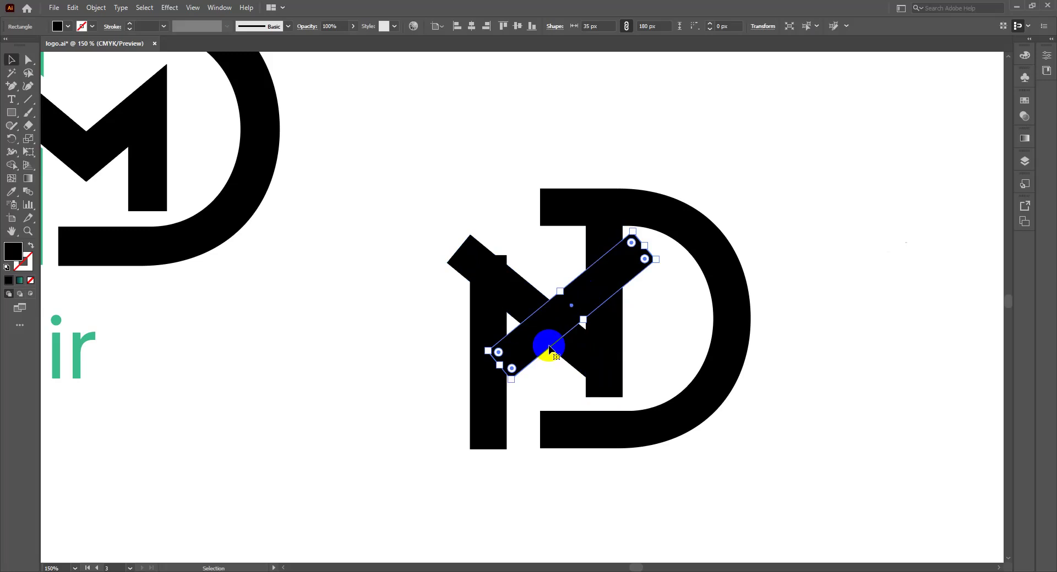
click(569, 347)
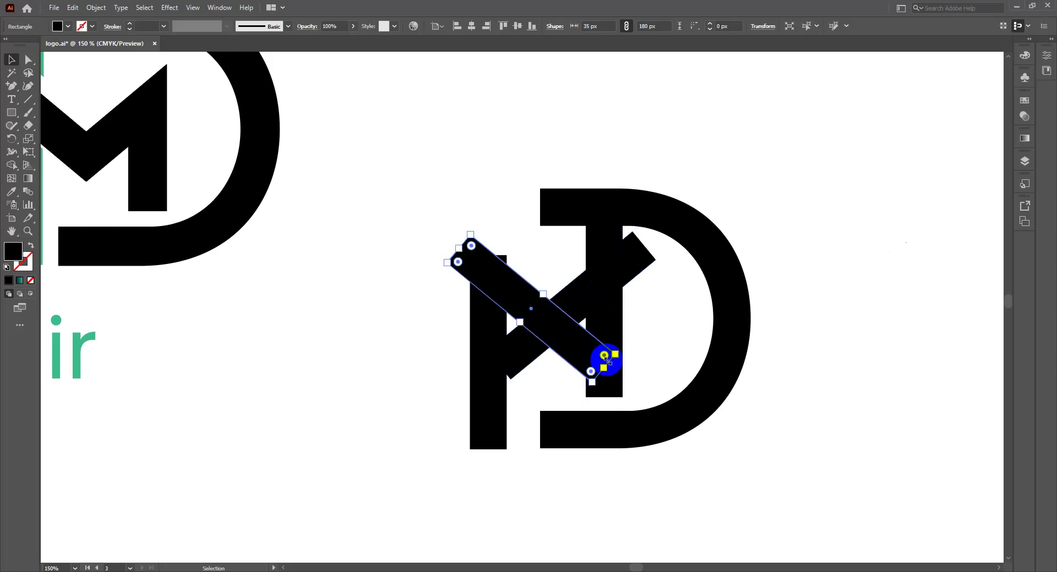
drag(603, 368, 566, 349)
click(513, 362)
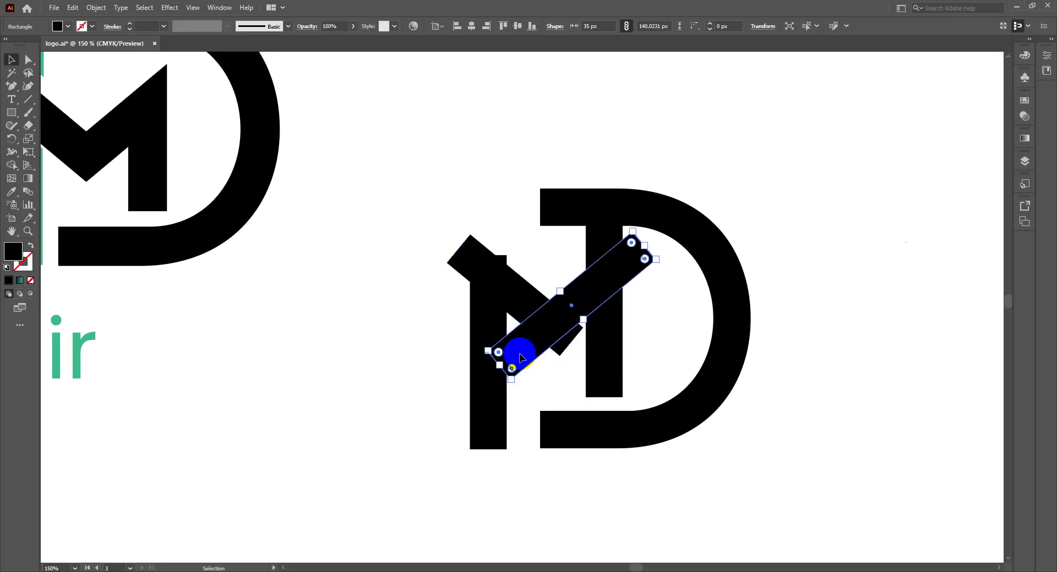
drag(497, 364, 526, 341)
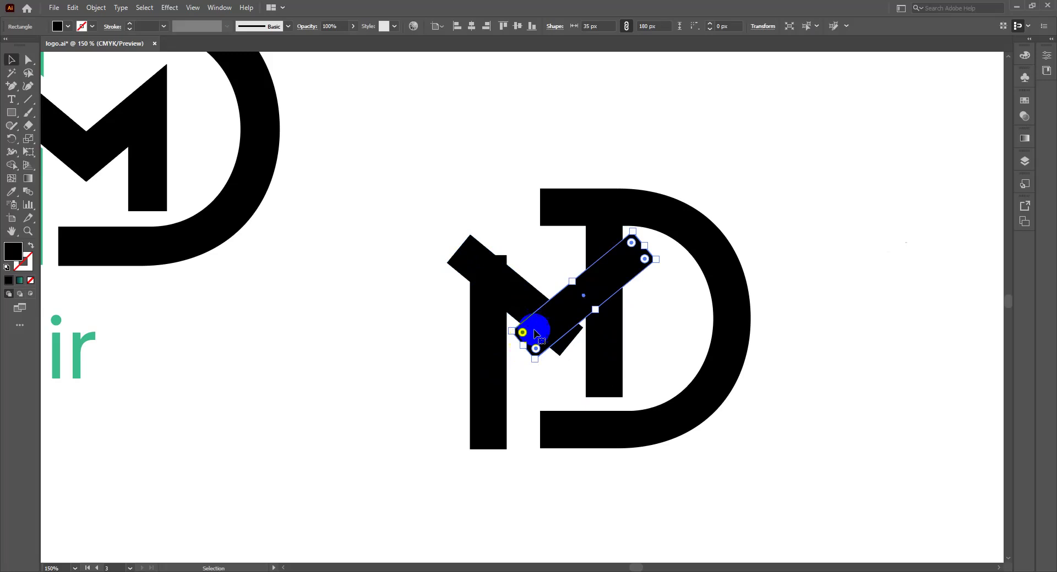
Step: Raise the M's left stem to 220 px and marquee-select all monogram pieces
click(493, 286)
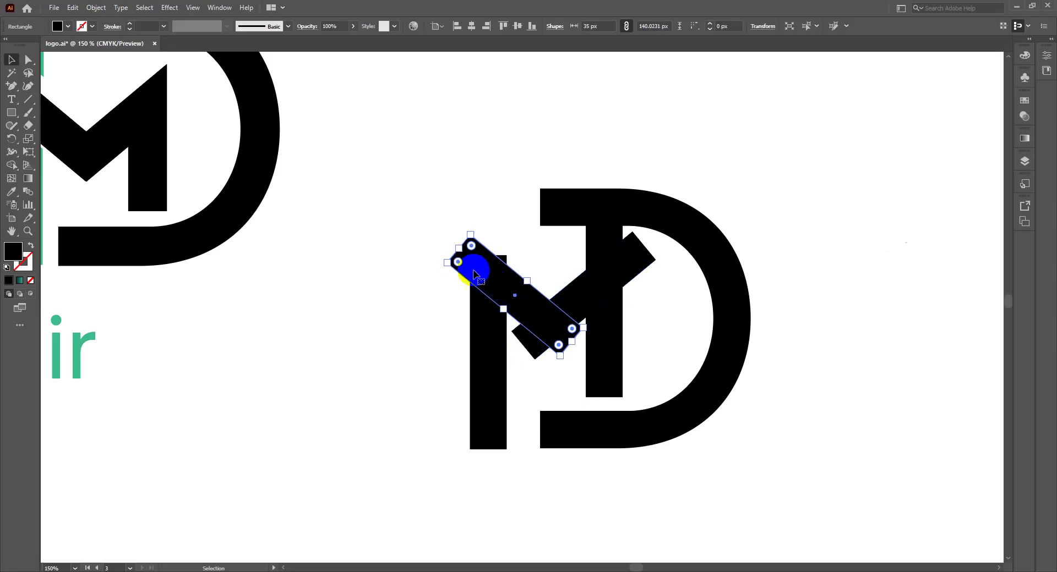
click(496, 330)
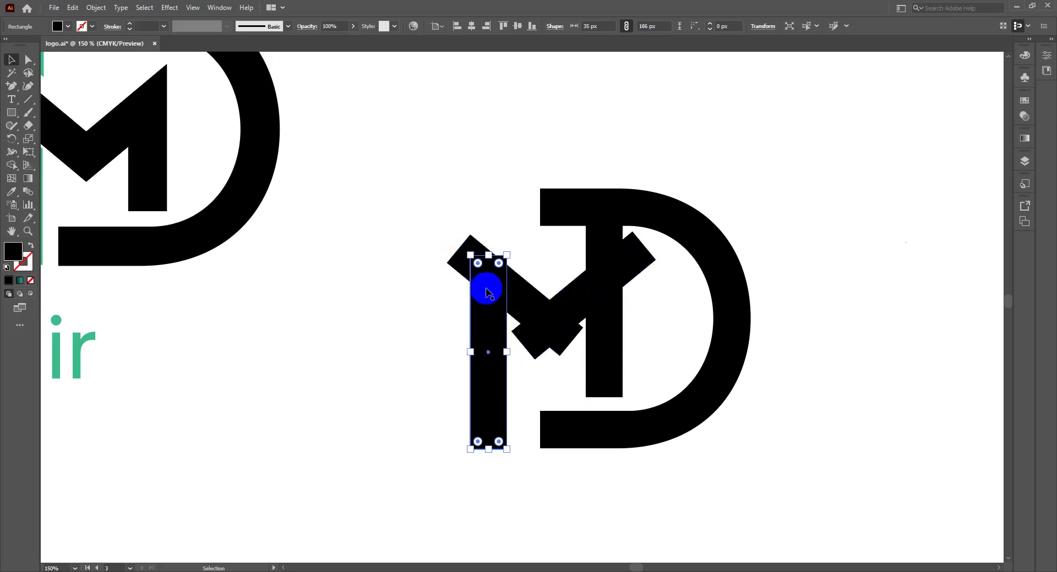
drag(484, 263, 486, 220)
click(488, 263)
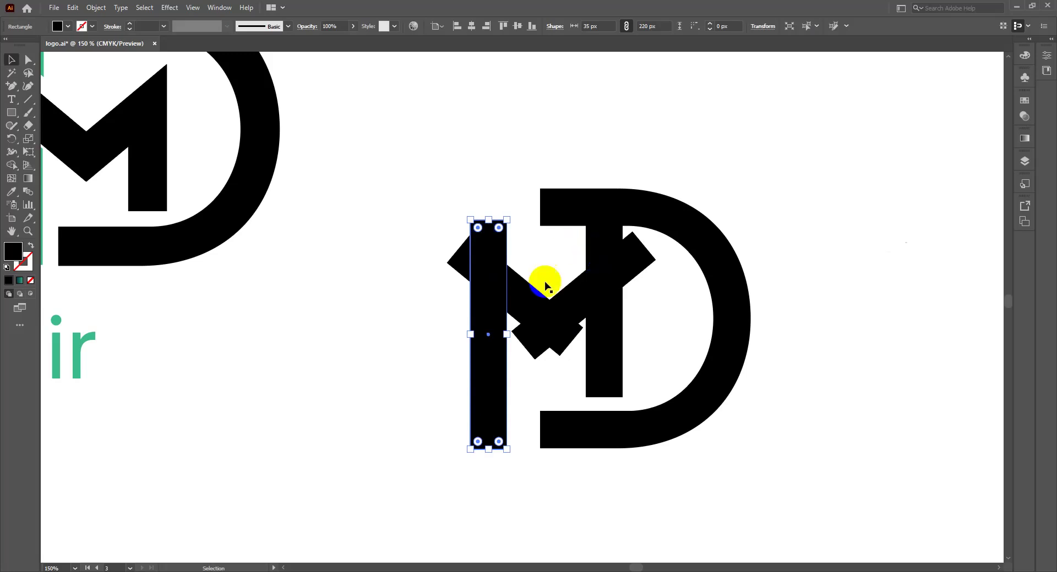
drag(439, 305, 557, 333)
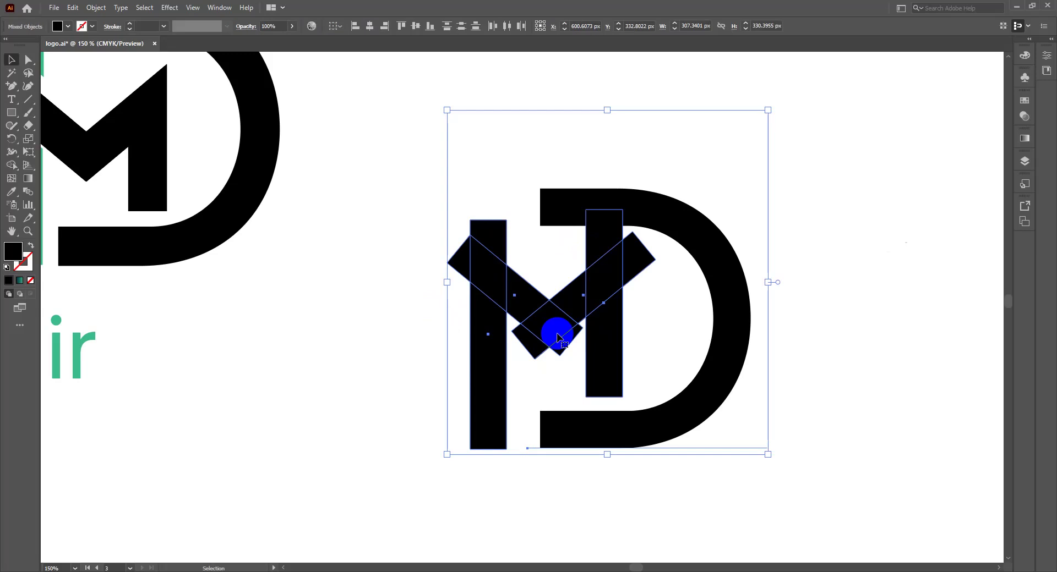
Step: With Shape Builder, merge the M's overlap slivers and trim the triangles off the right stem
key(shift+m)
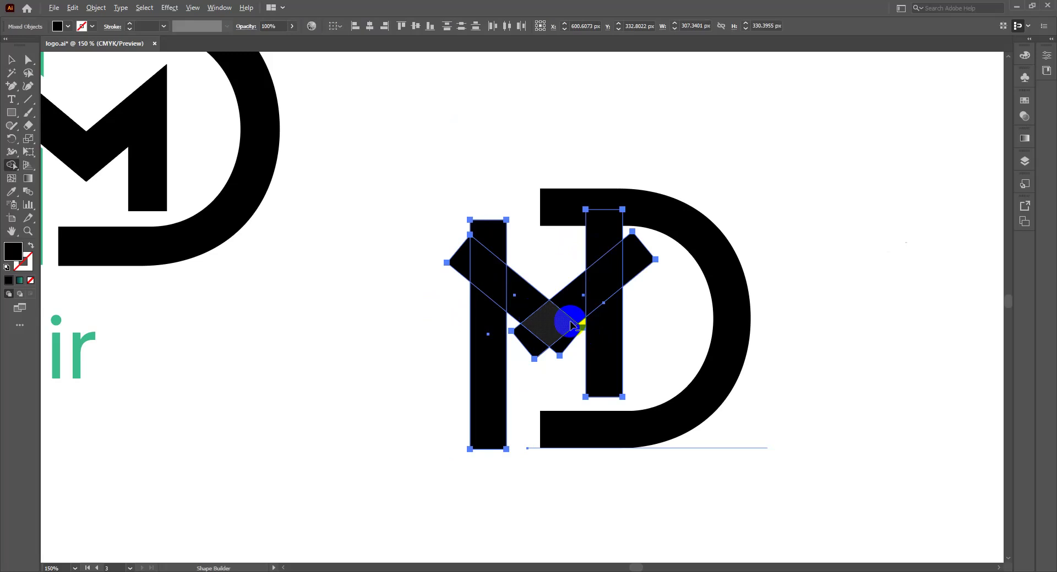
click(562, 334)
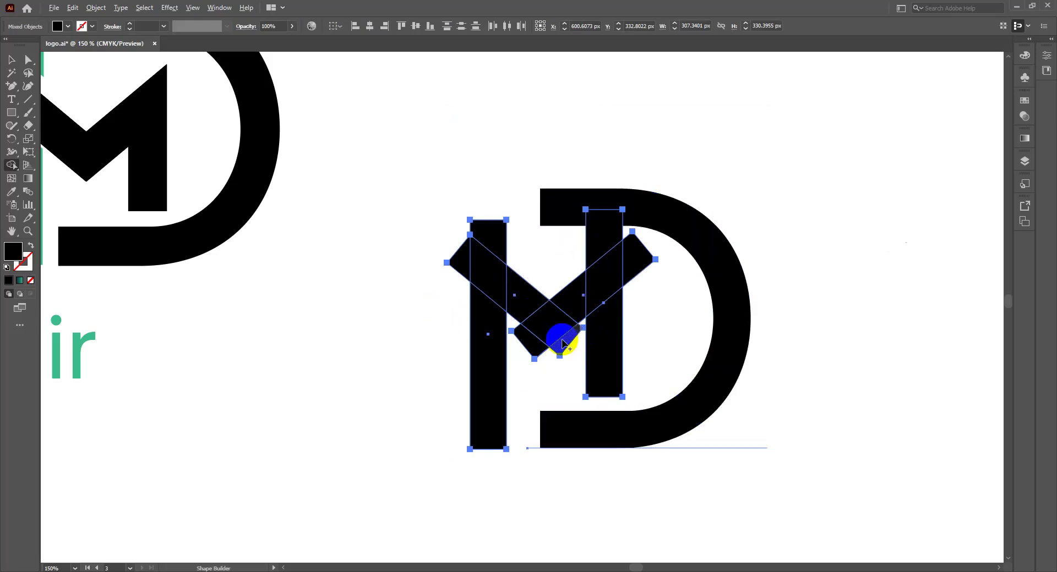
click(561, 346)
drag(561, 352, 523, 347)
click(644, 259)
mouse_move(644, 258)
mouse_down()
mouse_move(637, 247)
mouse_move(639, 256)
mouse_move(562, 267)
mouse_up()
click(620, 236)
mouse_move(493, 244)
mouse_down()
mouse_move(511, 252)
mouse_move(479, 242)
mouse_up()
click(457, 281)
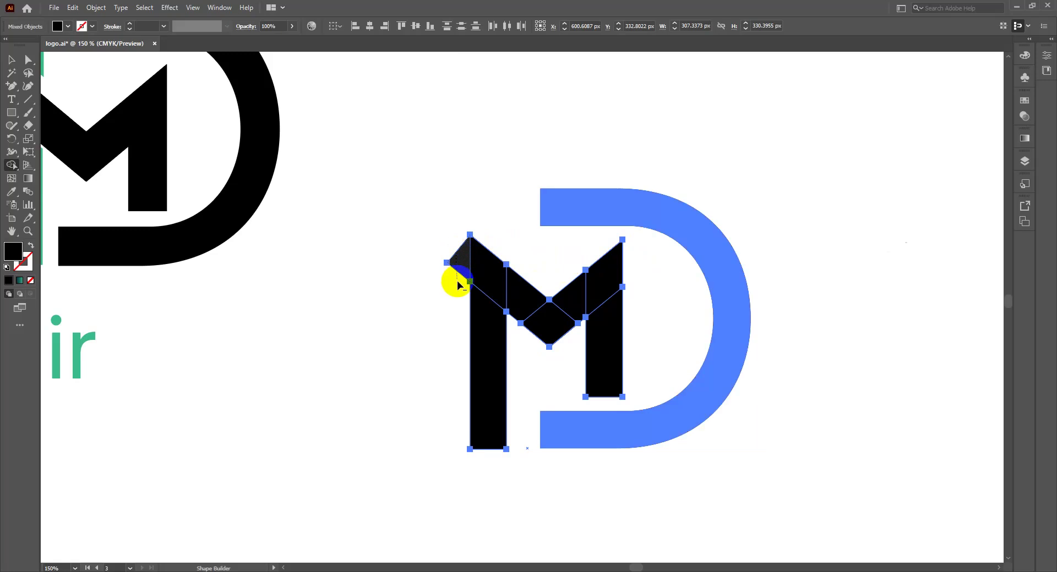
mouse_move(562, 330)
mouse_down()
mouse_move(567, 318)
mouse_move(556, 348)
mouse_move(519, 348)
mouse_up()
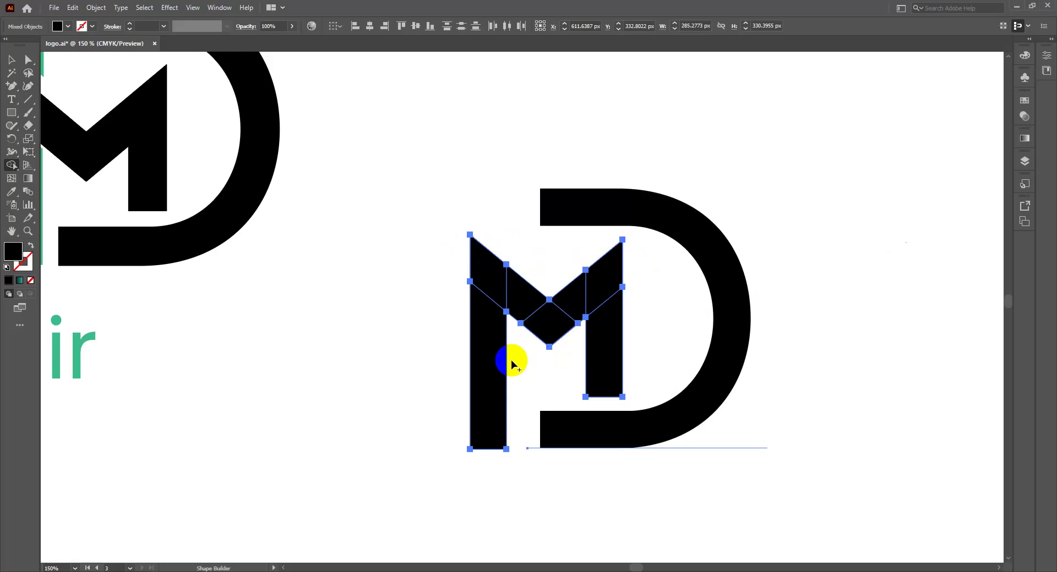
Step: Undo the top-left trim, then remove the excess pieces atop the M's left leg
key(ctrl+z)
key(ctrl+z)
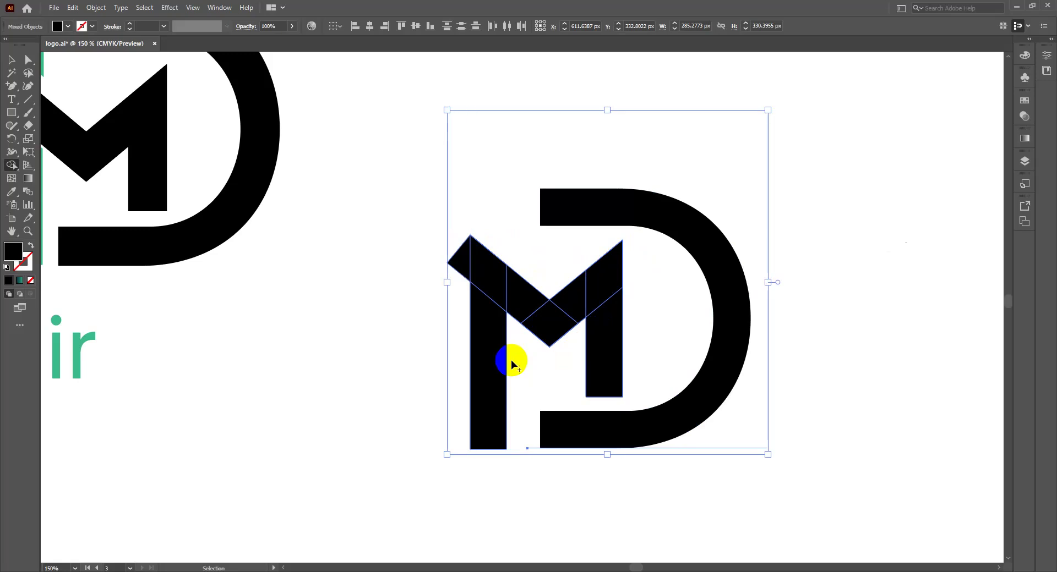
key(ctrl+z)
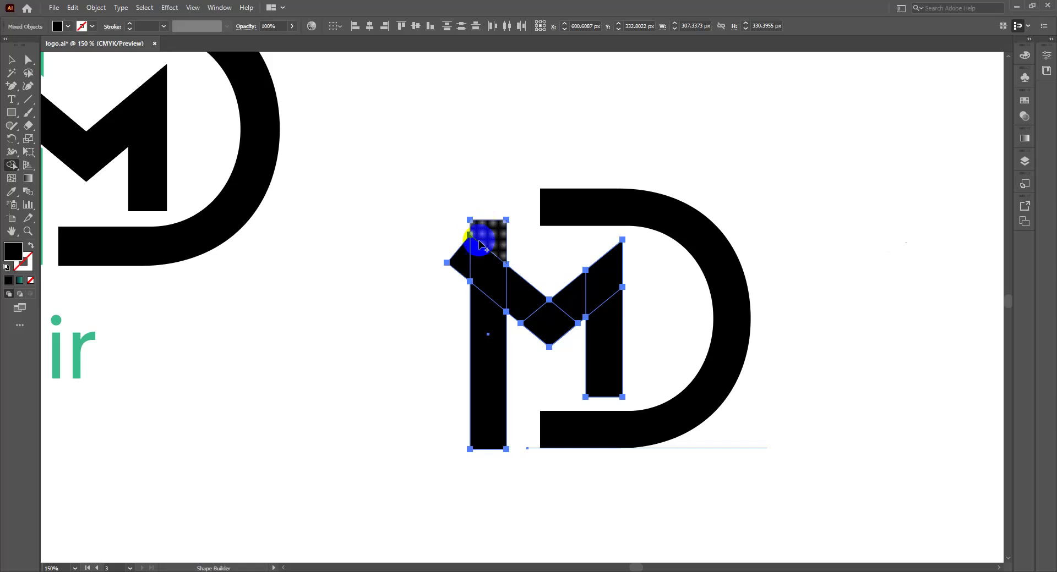
click(484, 318)
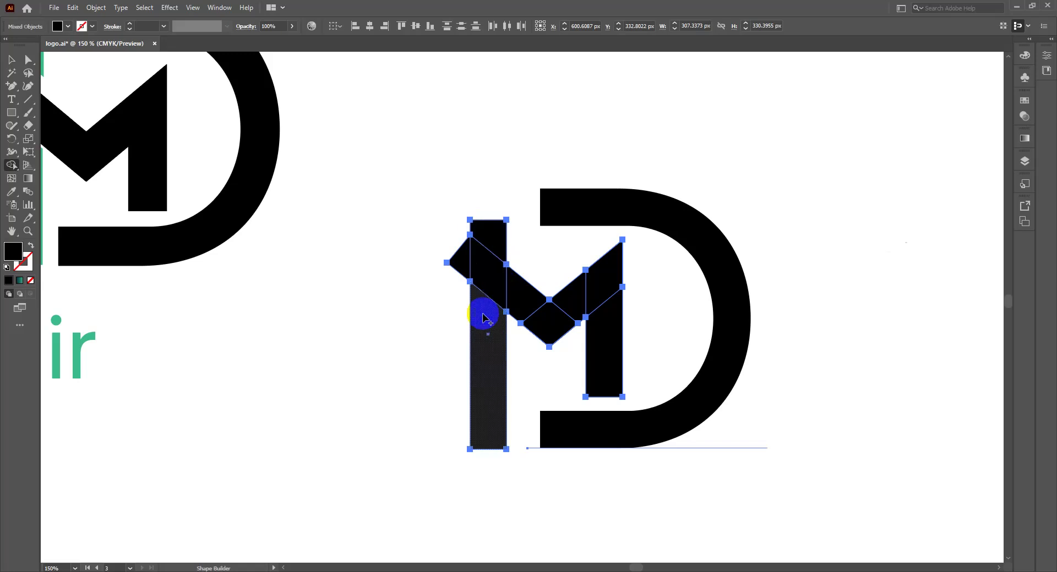
alt+click(497, 233)
alt+click(465, 249)
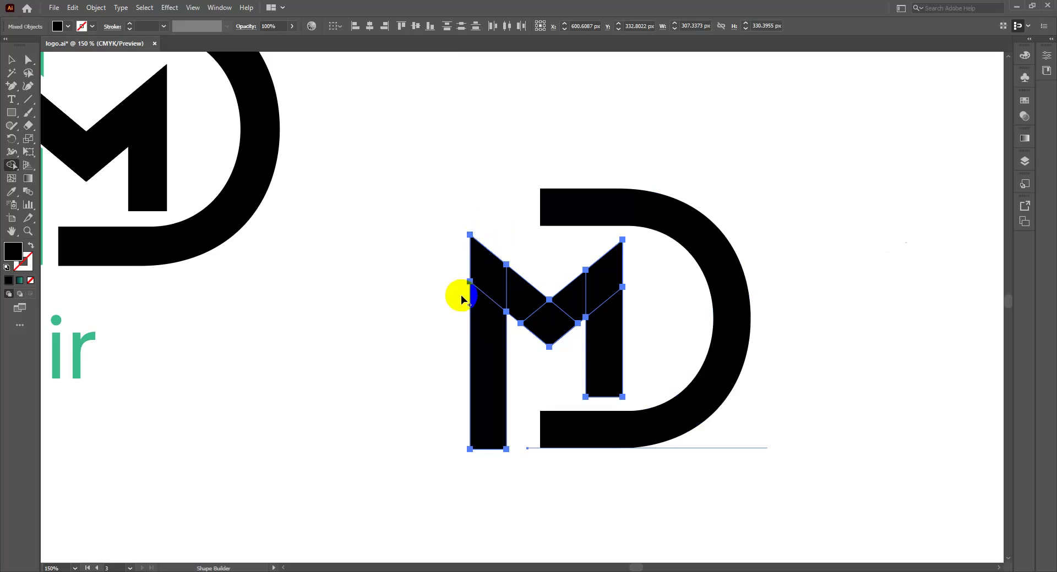
alt+click(505, 291)
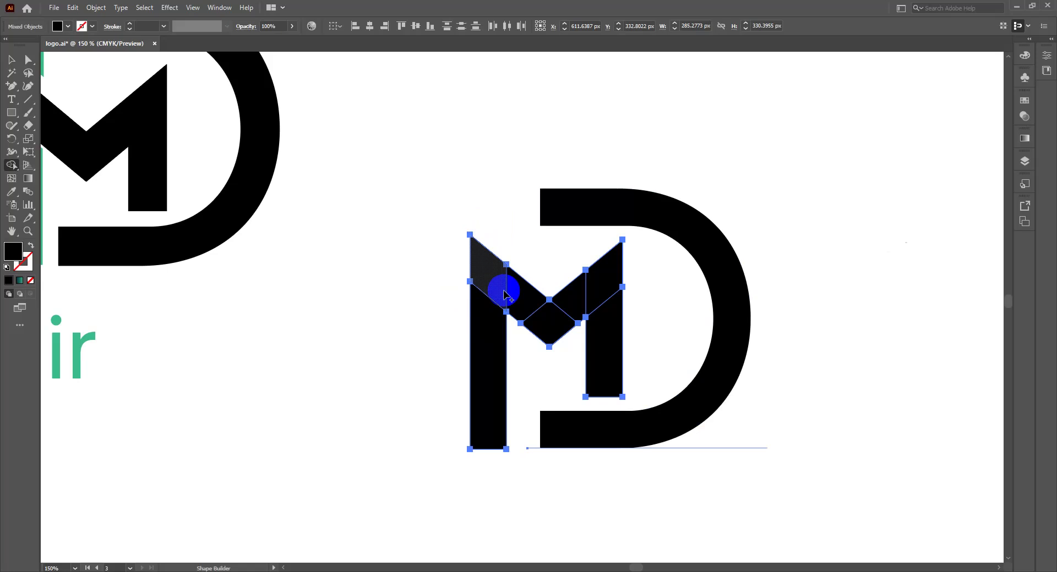
Step: Merge the M's middle pieces into one shape and select the left leg
click(499, 291)
mouse_move(500, 290)
mouse_down()
mouse_move(546, 310)
mouse_move(583, 290)
mouse_move(598, 325)
mouse_up()
click(485, 387)
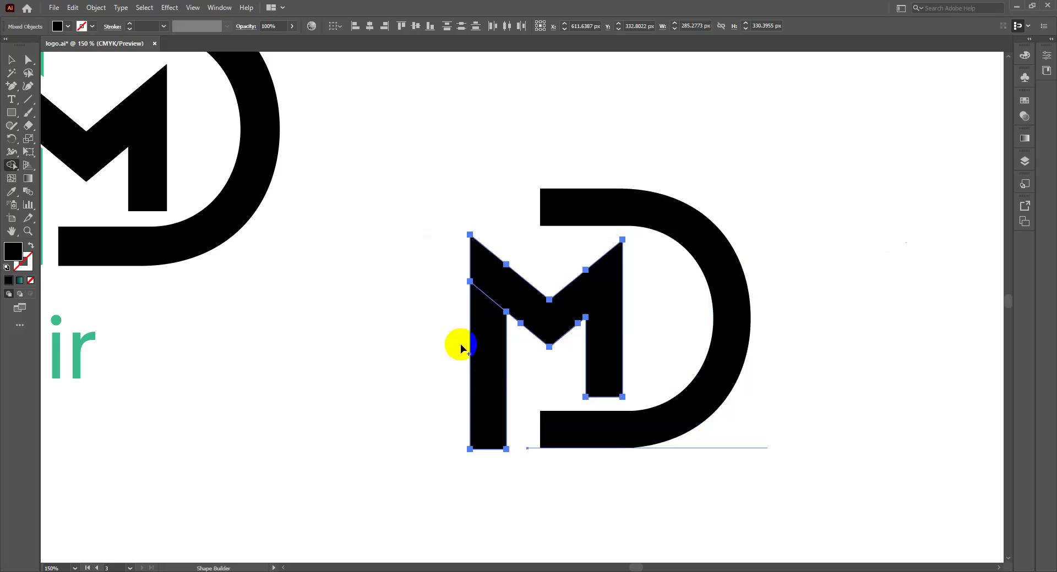
key(v)
click(486, 358)
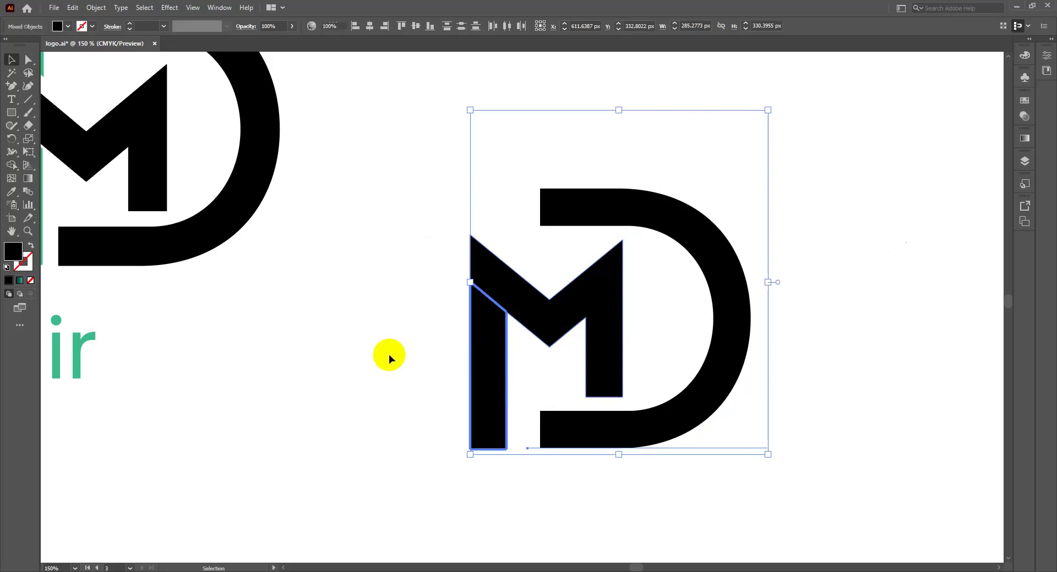
click(388, 354)
Step: Lower the top of the M's left leg to open a thin slanted gap, then select the D
click(482, 309)
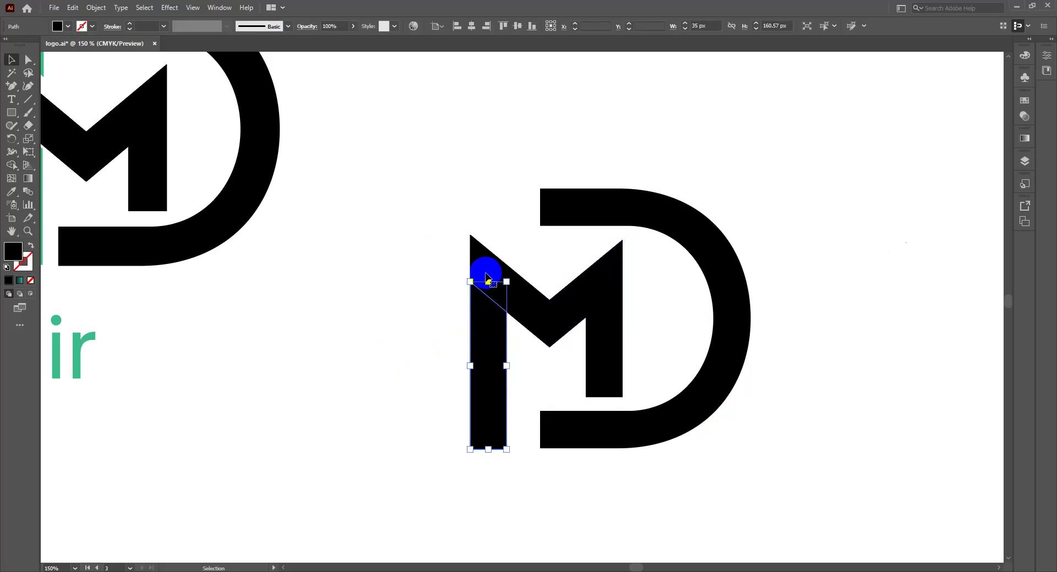
click(483, 292)
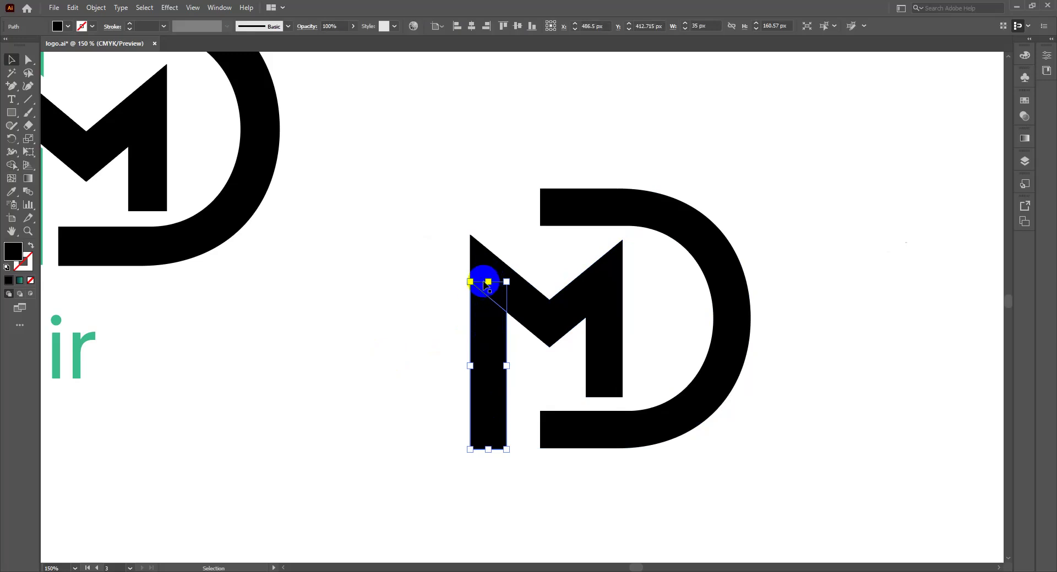
drag(489, 282, 488, 287)
click(422, 235)
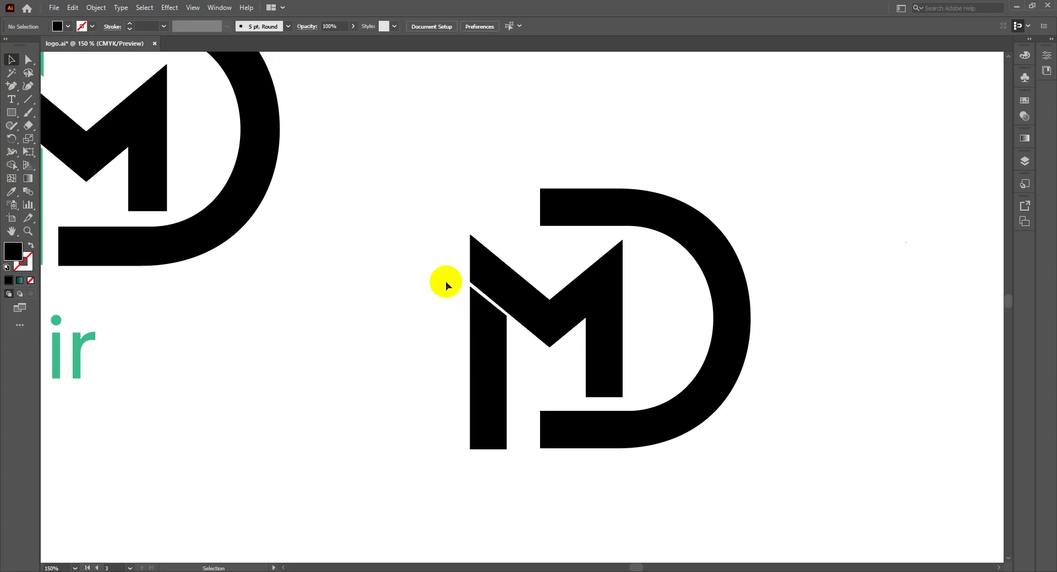
click(565, 219)
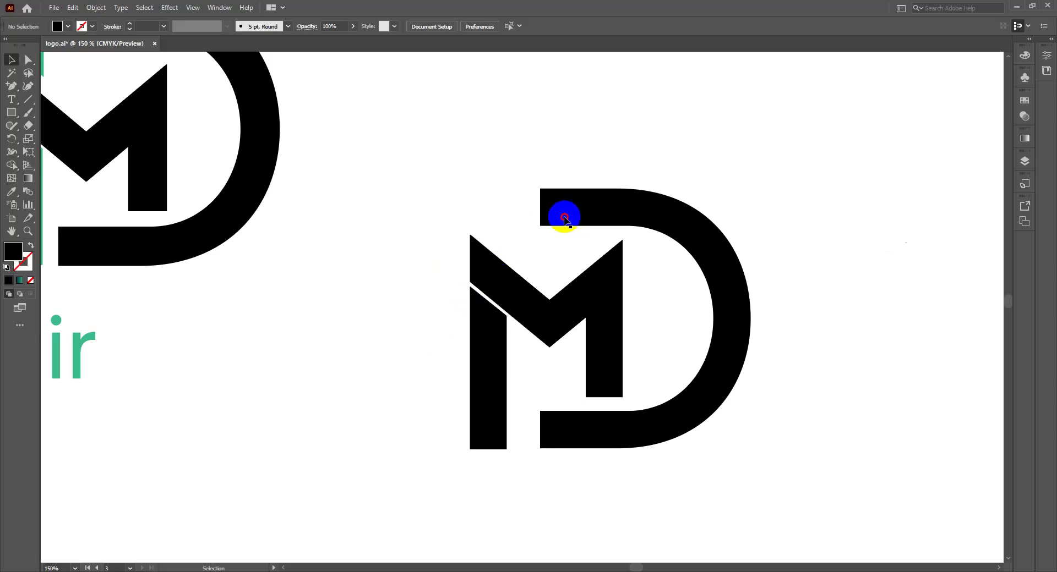
click(583, 210)
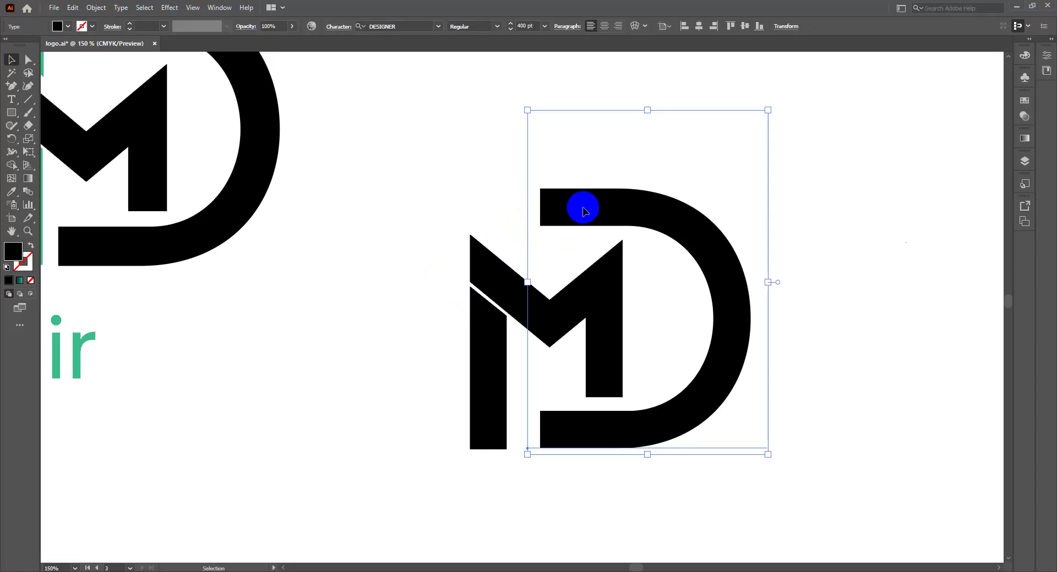
Step: Convert the D text into outlined shapes
right_click(583, 209)
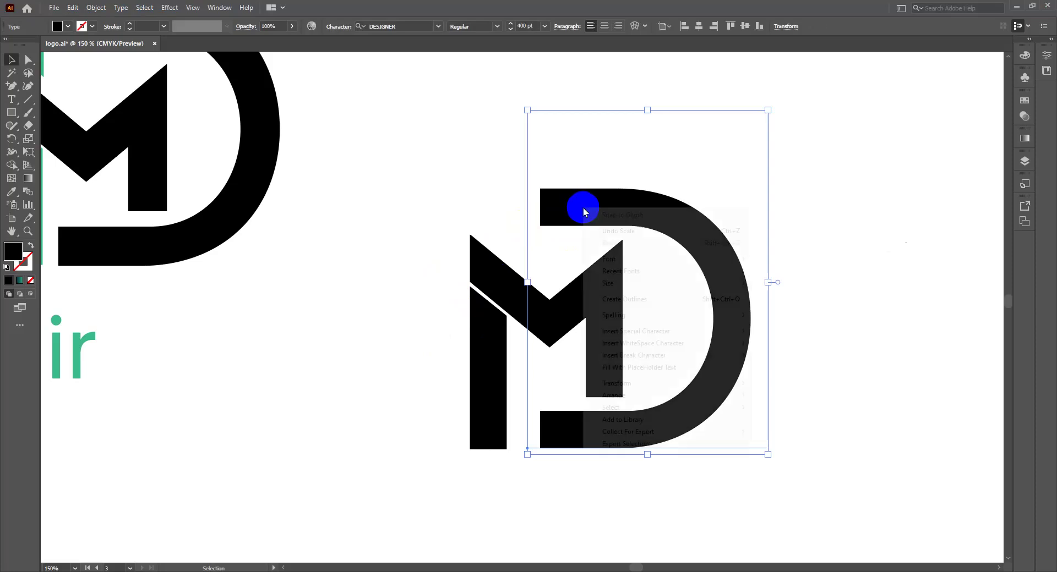
click(630, 300)
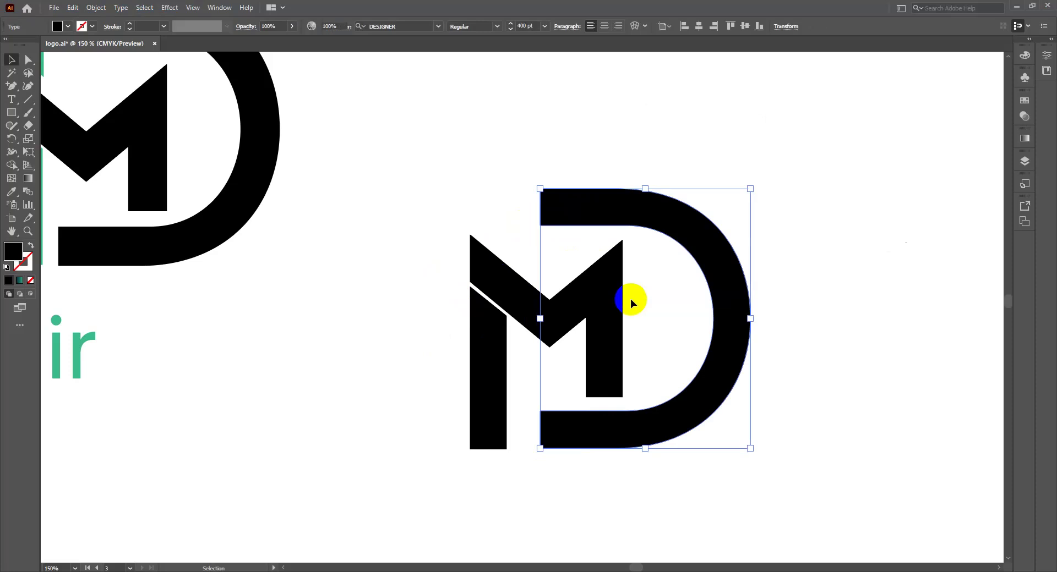
click(629, 302)
key(ctrl+equal)
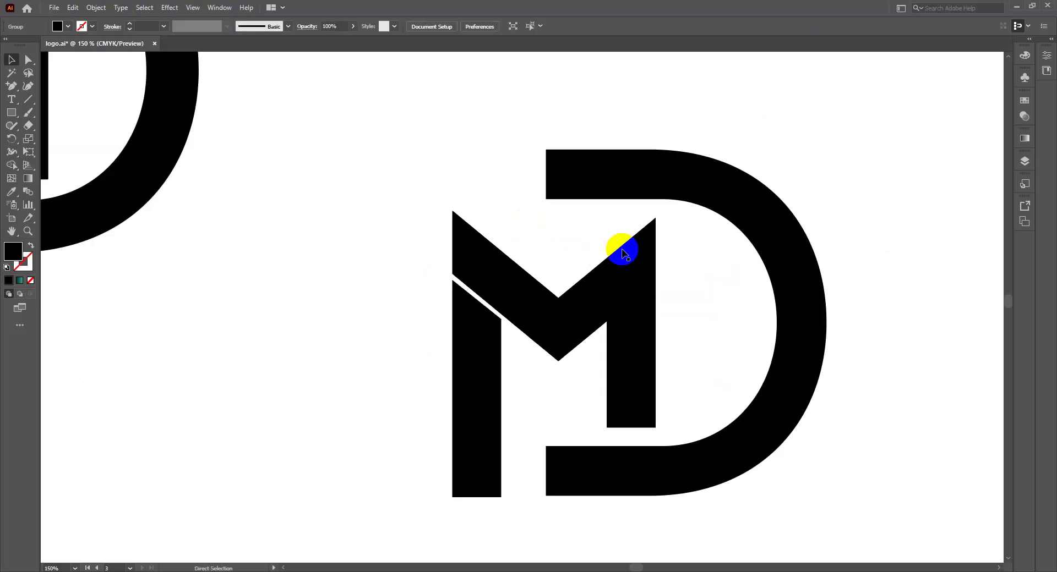
Step: Move the outlined D slightly left so it sits closer to the M
click(622, 250)
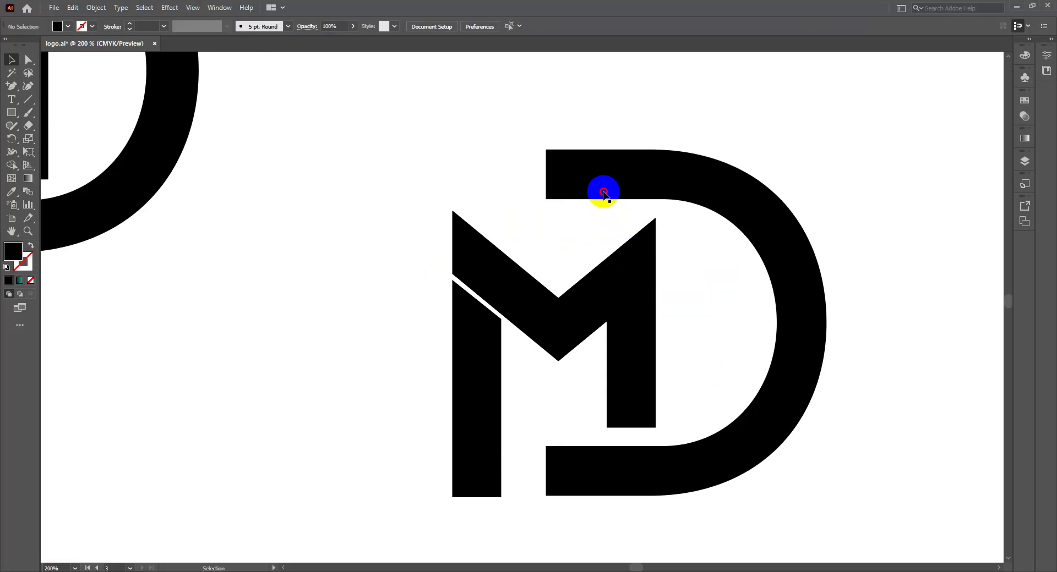
click(607, 192)
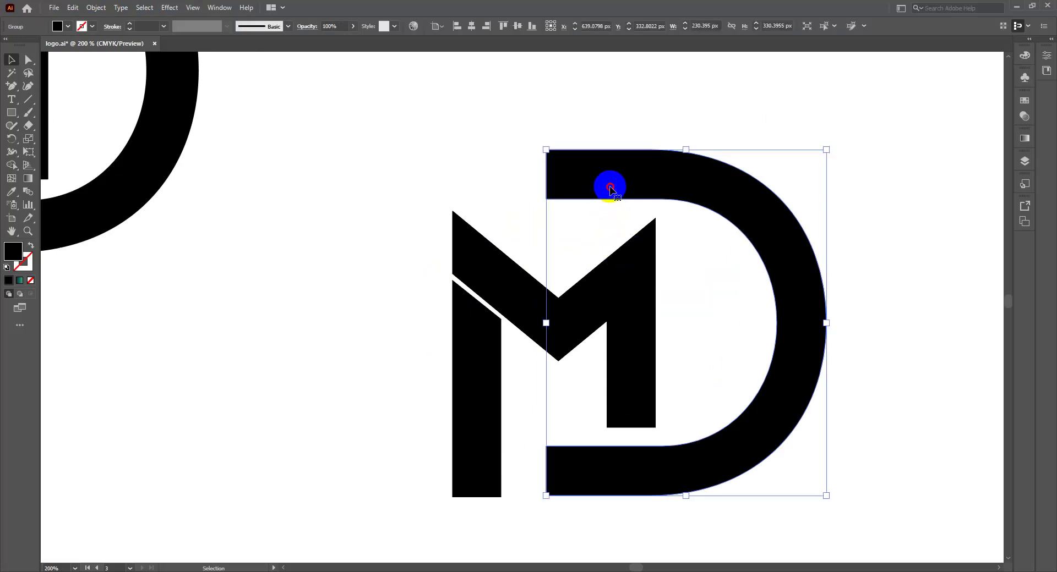
drag(609, 189, 591, 191)
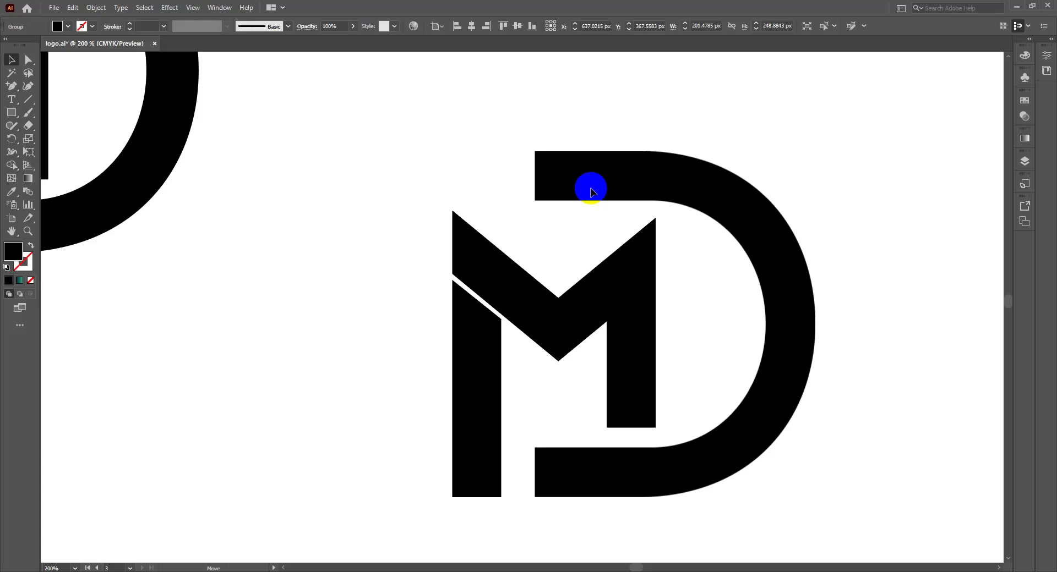
drag(591, 193, 589, 192)
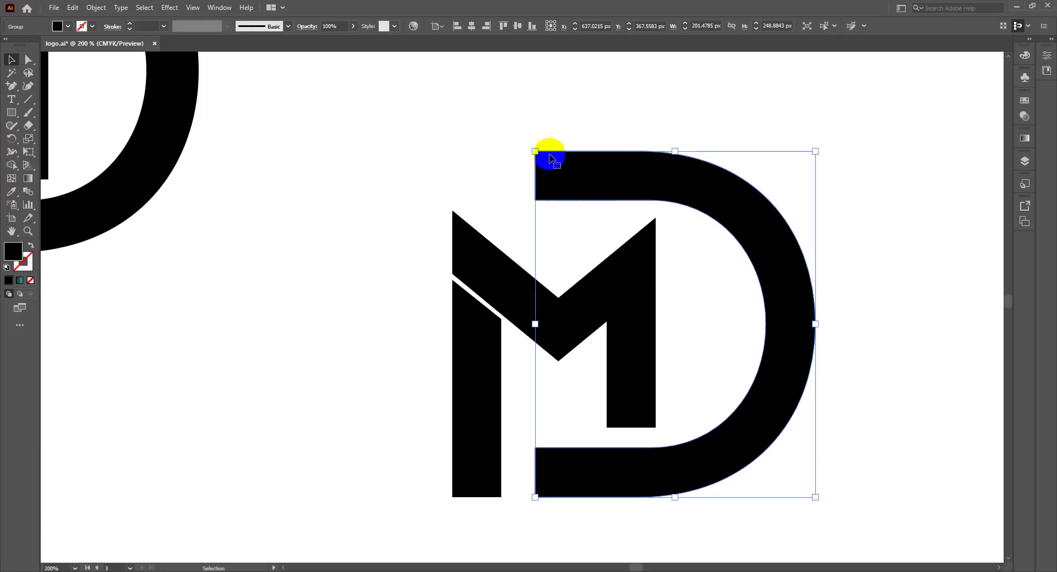
click(29, 62)
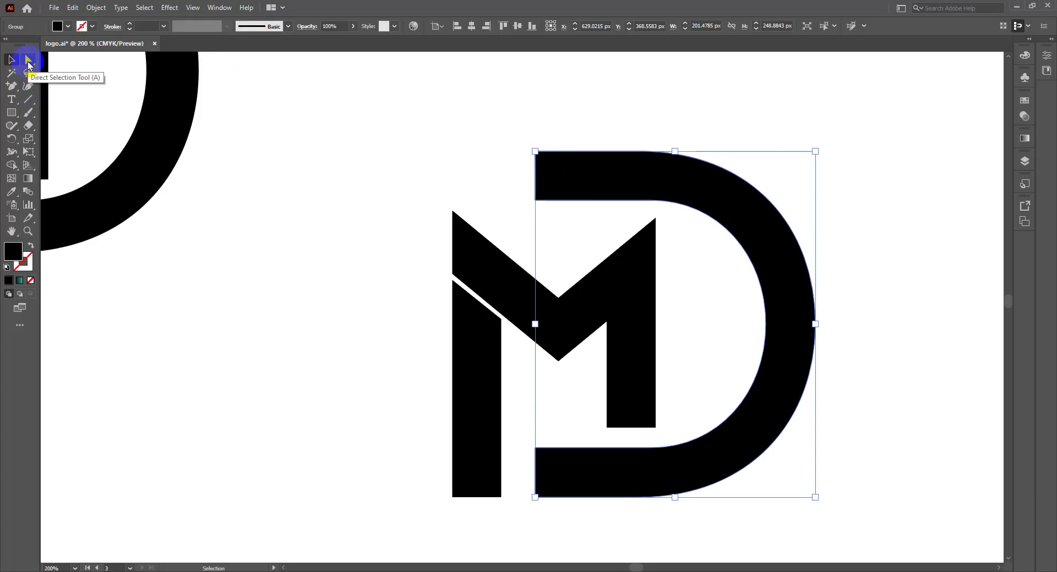
Step: Nudge the D's top-left anchors left four times until the top arm aligns with the M's left edge
click(549, 184)
click(545, 172)
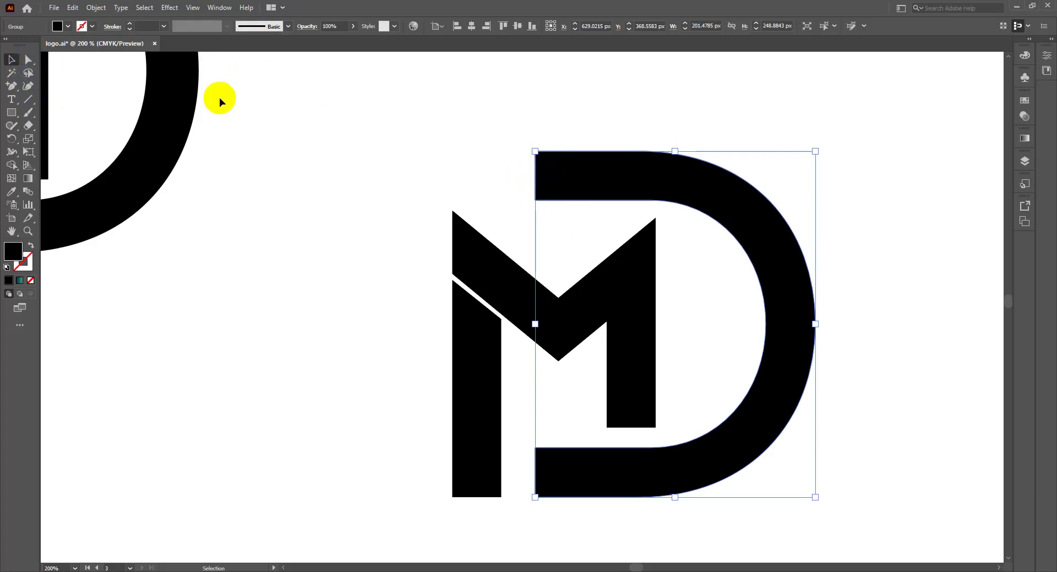
click(25, 59)
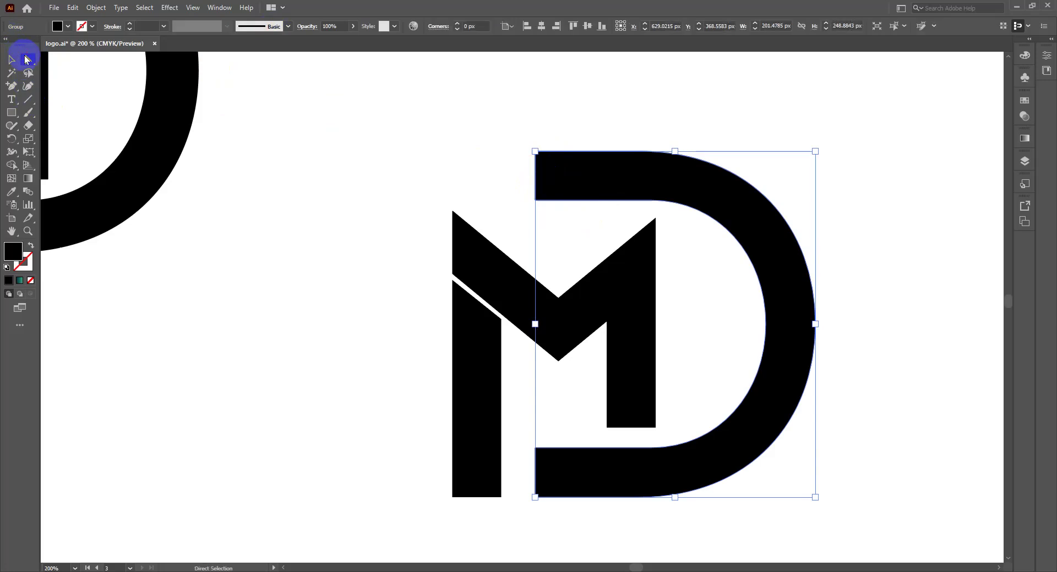
click(549, 182)
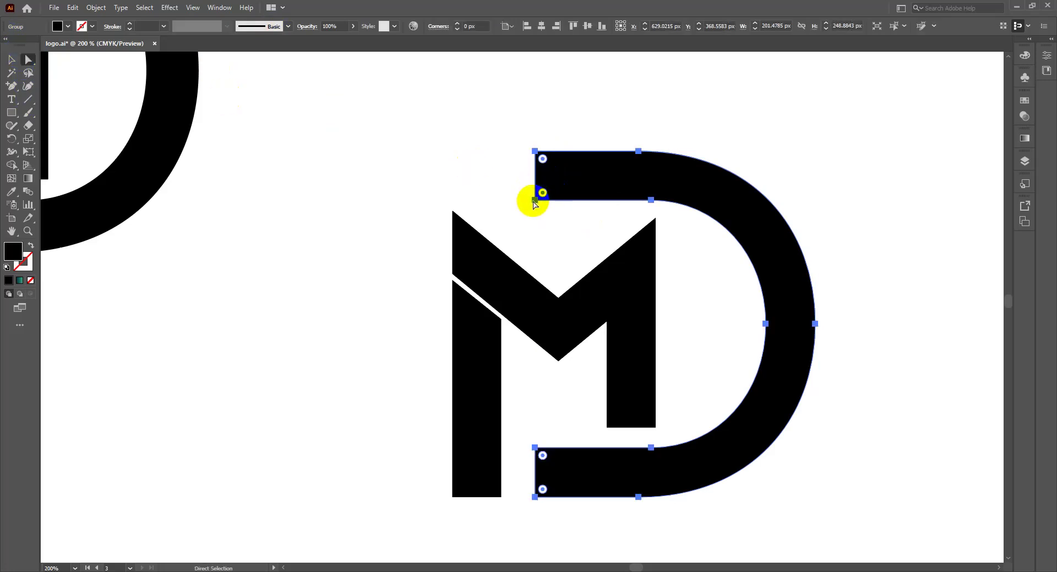
click(535, 204)
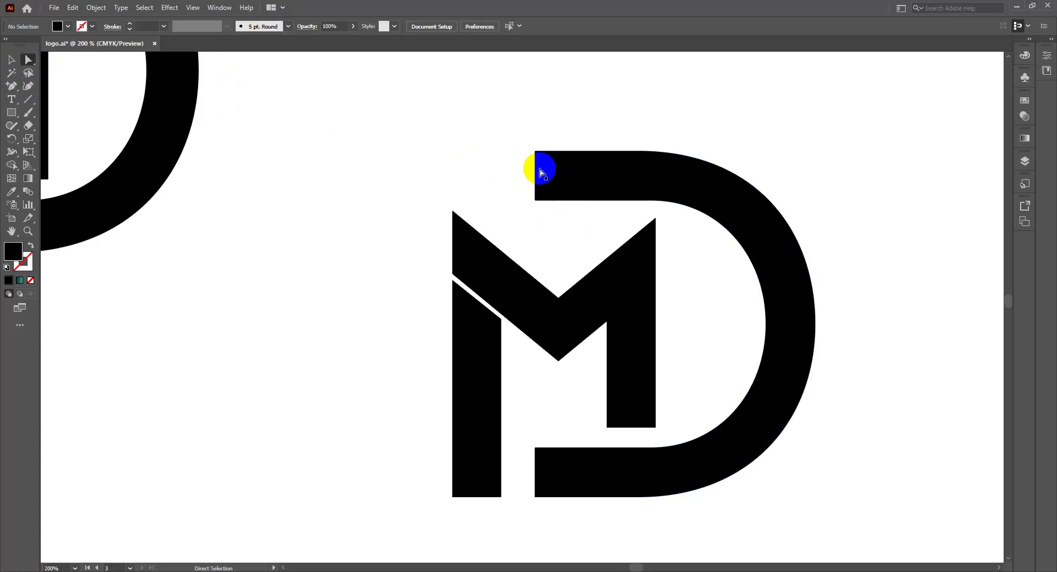
click(535, 202)
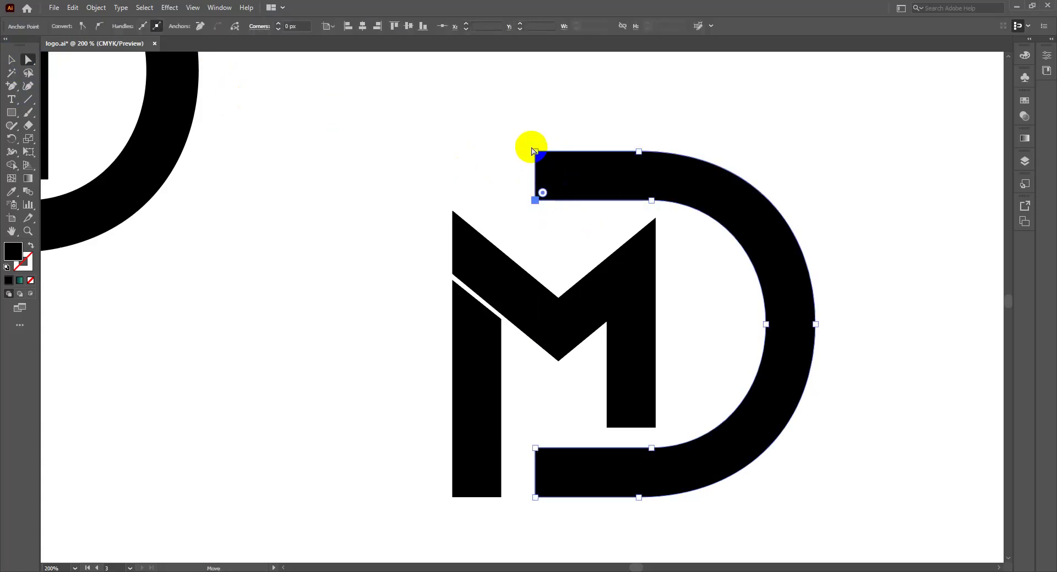
click(535, 151)
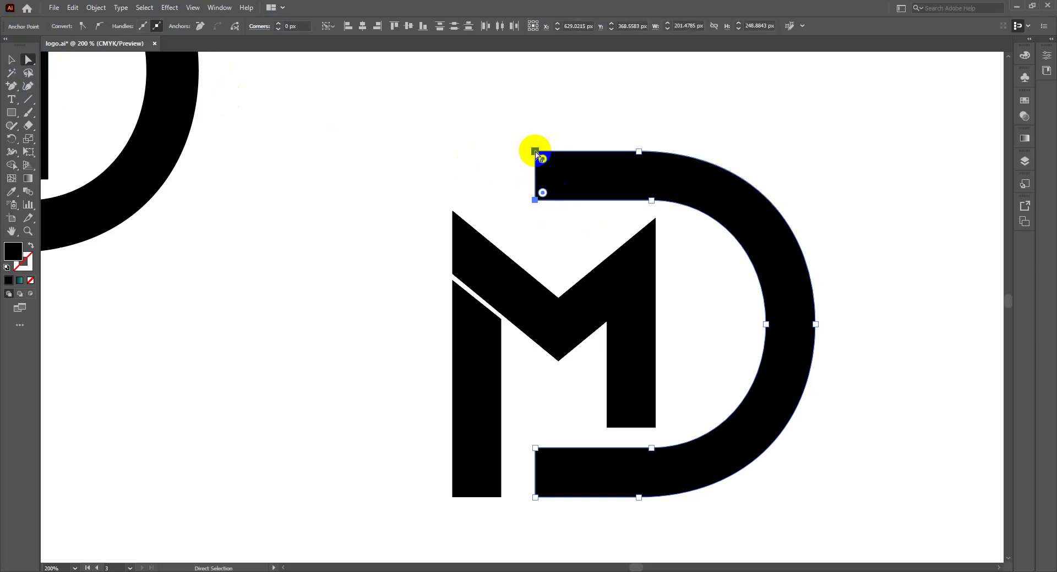
key(Left)
key(Left)
key(Left)
key(Left)
key(Left)
key(Left)
key(Left)
key(Left)
key(Left)
key(Left)
key(Left)
key(Left)
key(Left)
key(Left)
key(Left)
key(Left)
key(Left)
key(Left)
key(Left)
key(Left)
key(Left)
key(Left)
key(Left)
key(Left)
key(Left)
key(Left)
key(Left)
key(Left)
key(Left)
key(Left)
key(Left)
key(Left)
key(Left)
key(Left)
key(Left)
key(Left)
key(Left)
key(Left)
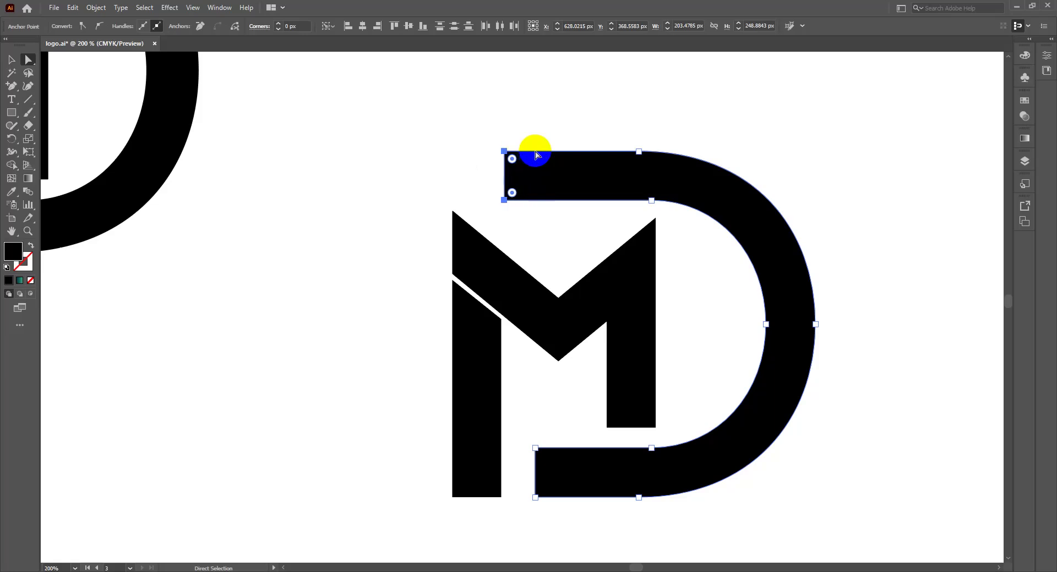
key(Left)
key(Left)
key(Left)
key(Left)
key(Left)
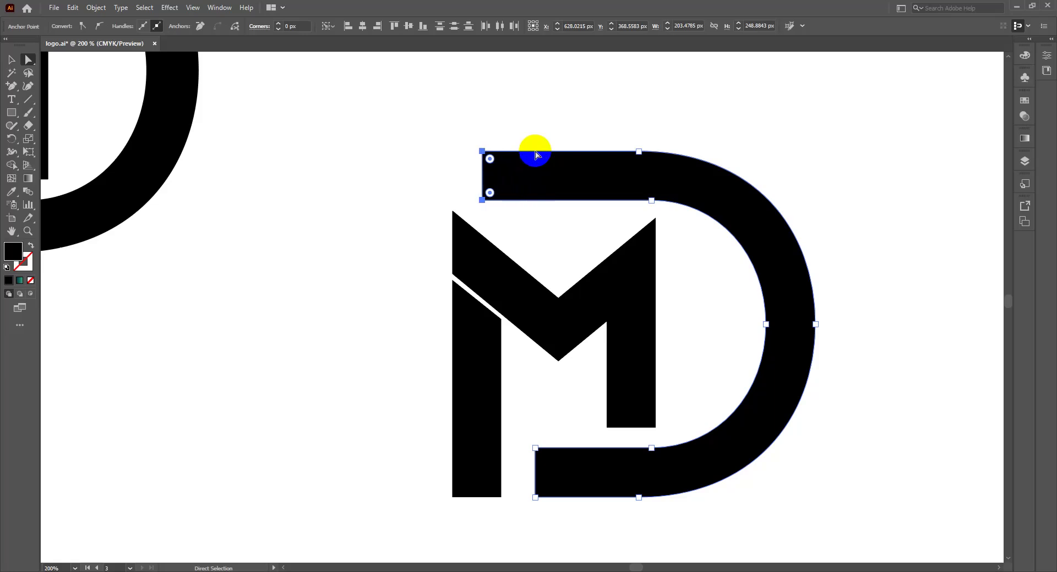
key(Left)
key(Left)
key(Left)
key(Left)
key(Left)
key(Left)
key(Left)
key(Left)
key(Left)
key(Left)
key(Left)
key(Left)
key(Left)
key(Left)
key(Left)
key(Left)
key(Left)
key(Left)
key(Left)
key(Left)
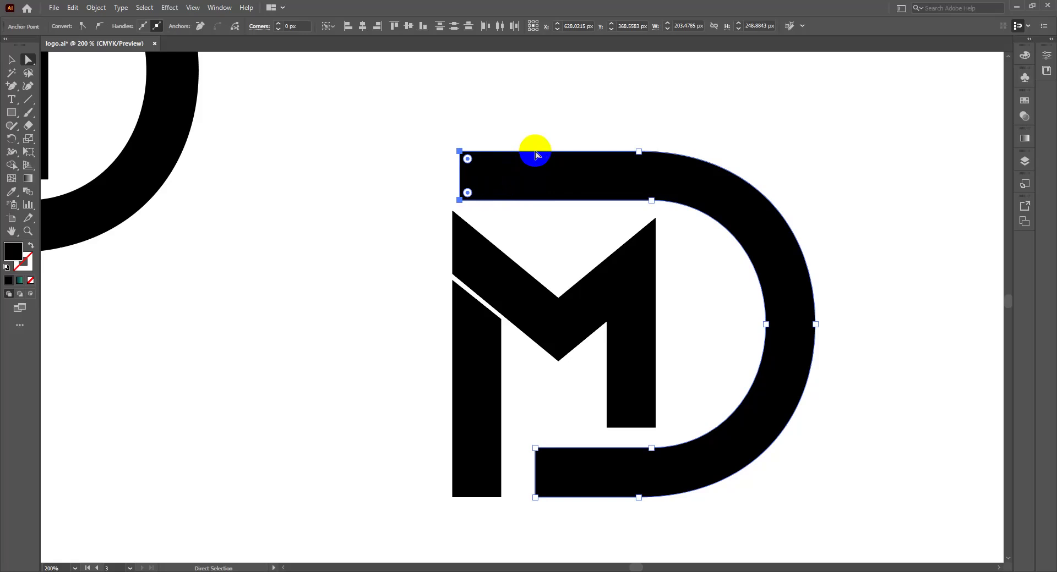
key(Left)
key(Left)
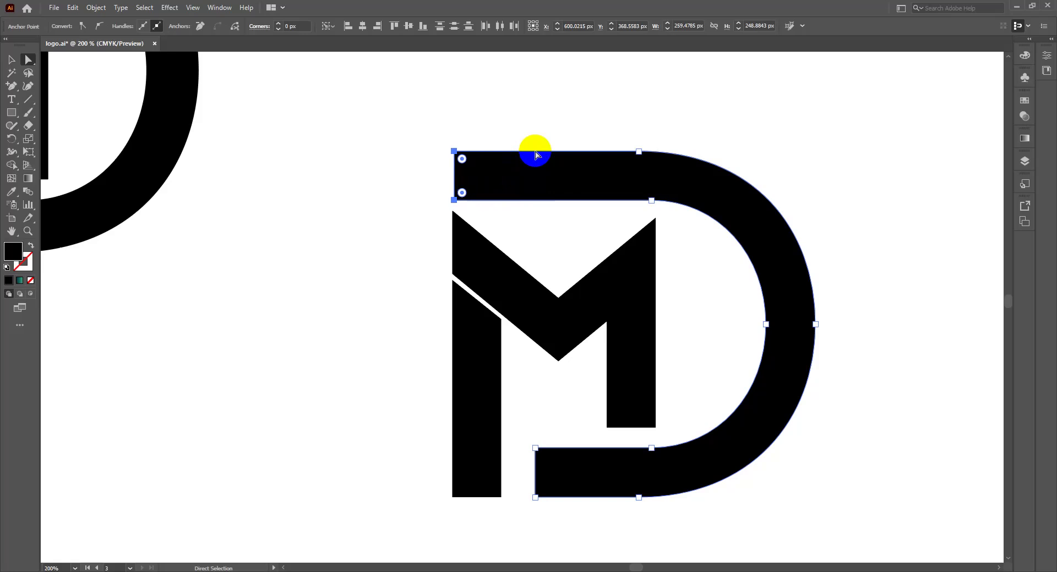
key(v)
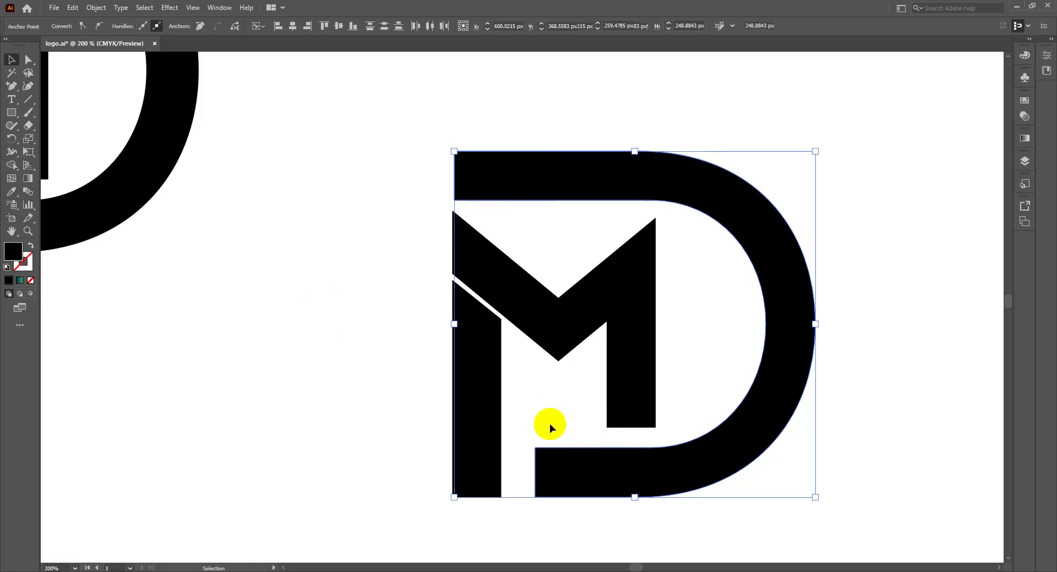
Step: Direct-select both left anchors of the D's lower bar and nudge them left toward the M's stem
key(a)
click(543, 471)
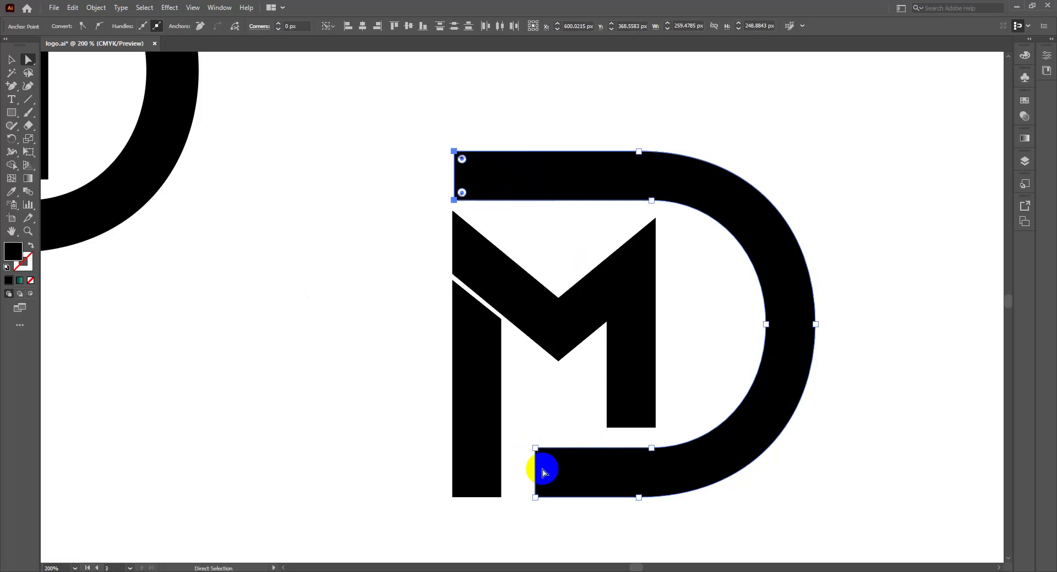
click(535, 449)
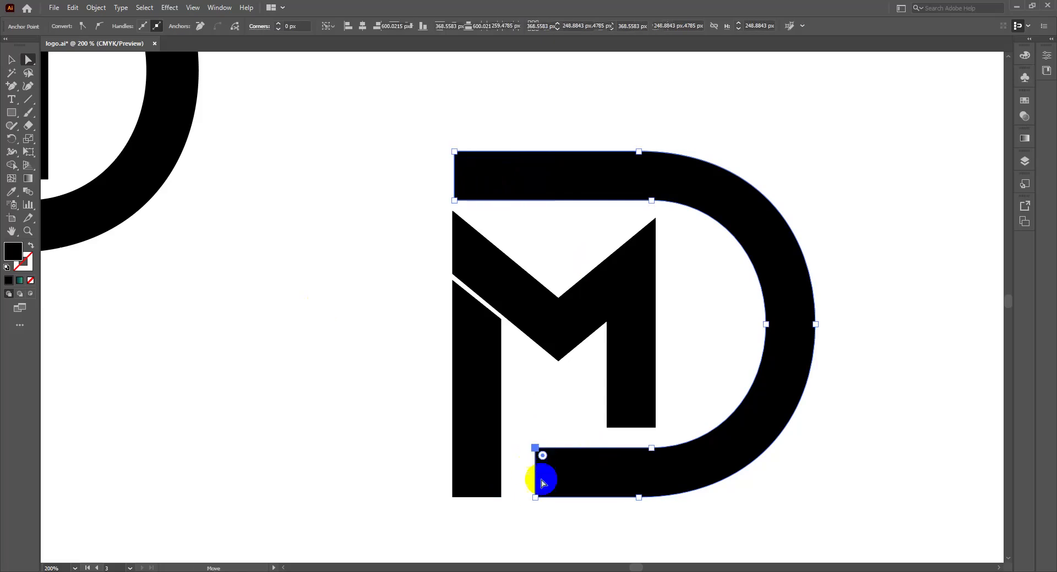
click(536, 499)
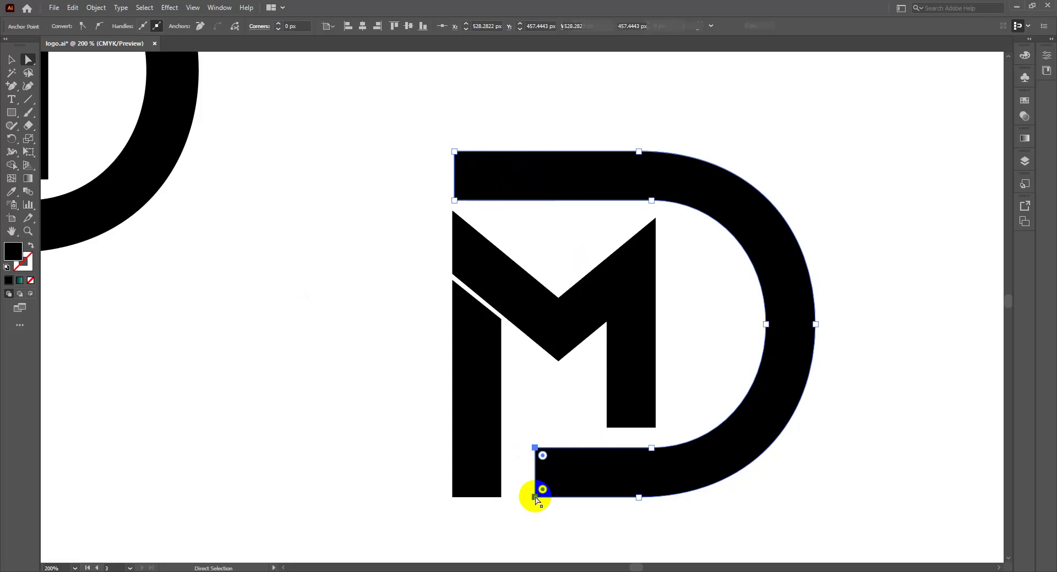
key(ctrl+minus)
key(ctrl+minus)
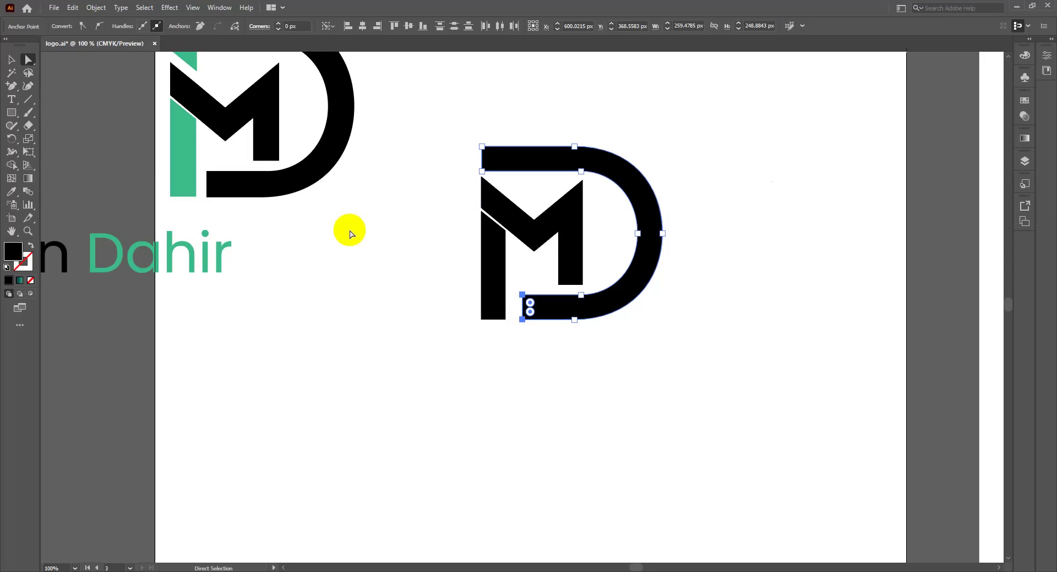
key(ctrl+plus)
key(ctrl+plus)
key(ctrl+plus)
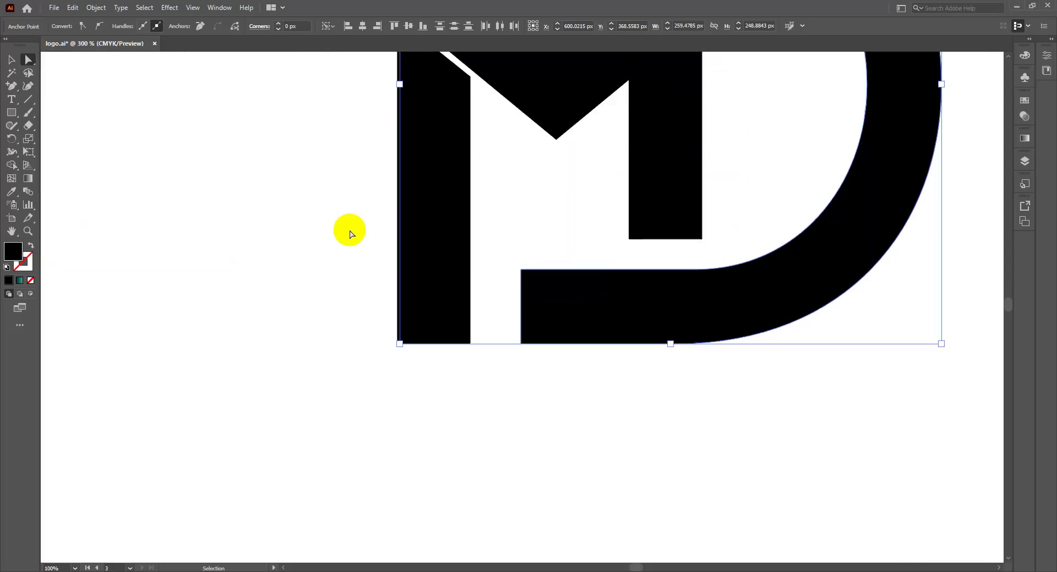
click(548, 300)
click(528, 279)
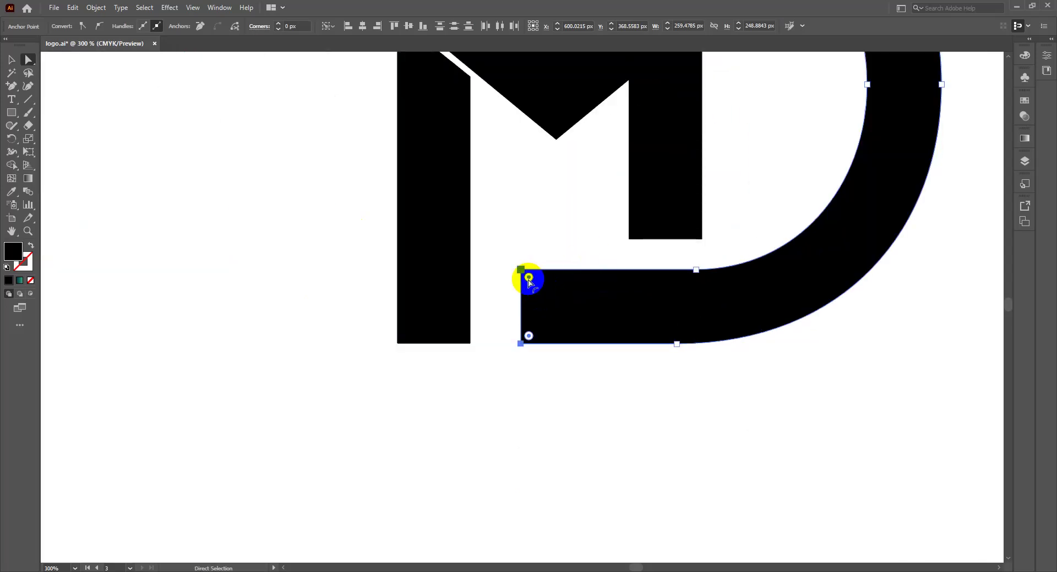
key(Left)
key(Left)
key(Left)
key(Left)
key(Left)
key(Left)
key(Left)
key(Left)
key(Left)
key(Left)
key(Left)
key(Left)
key(Left)
key(Left)
key(Left)
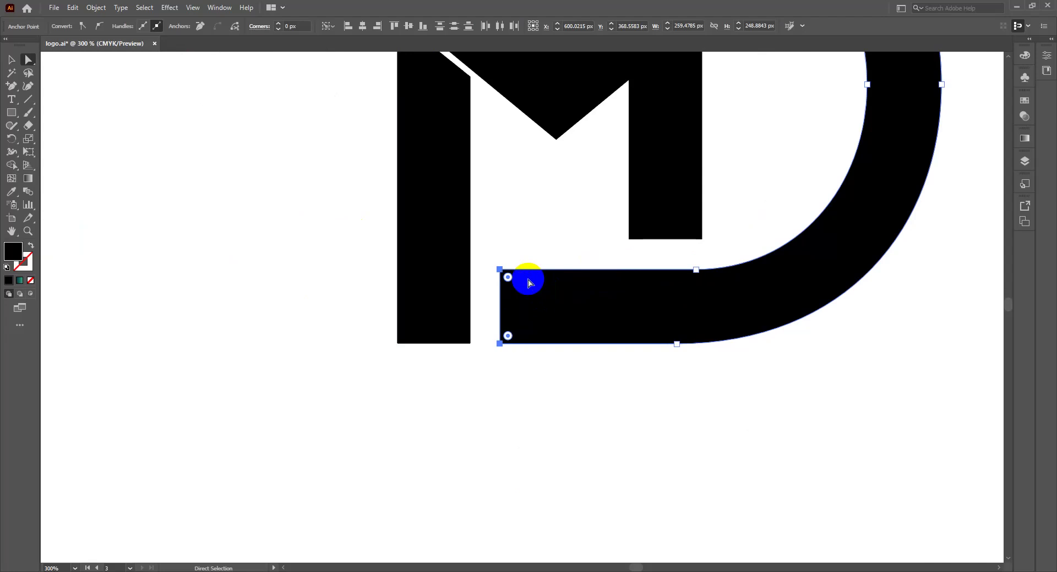
key(ctrl+0)
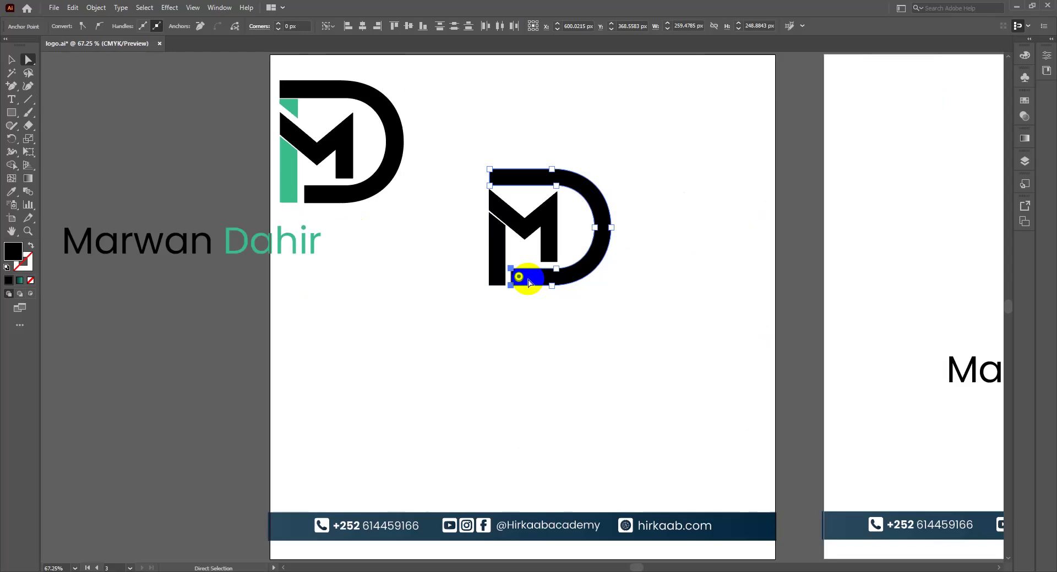
Step: Marquee-select every part of the black MD monogram with the Selection tool
key(v)
click(562, 248)
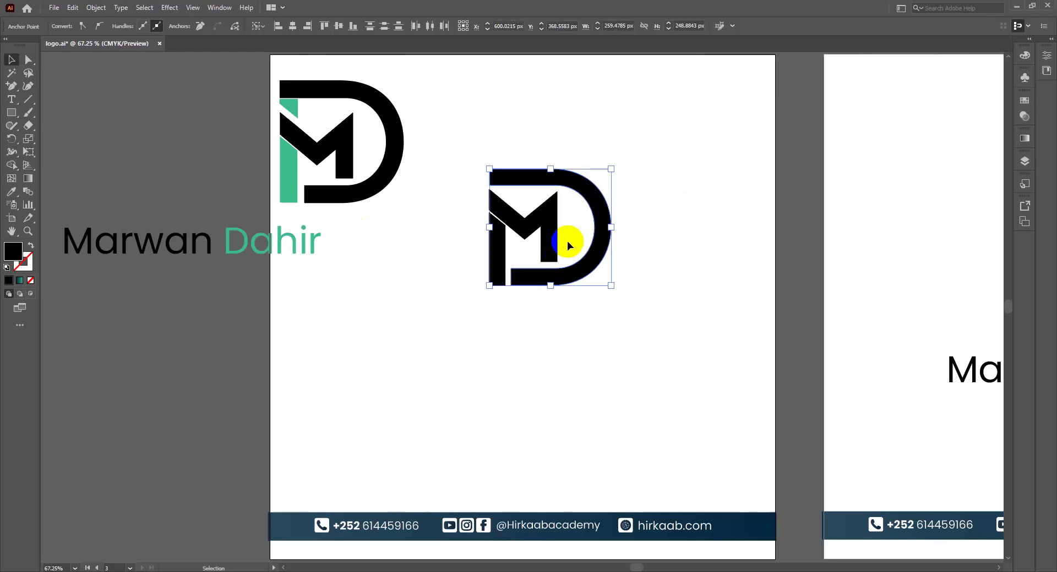
click(569, 242)
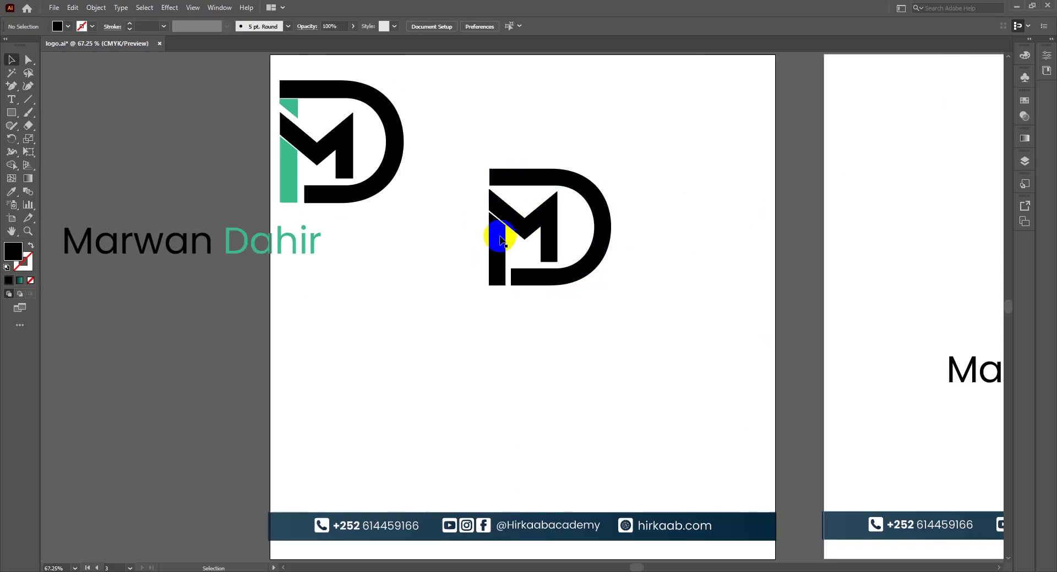
key(ctrl+equal)
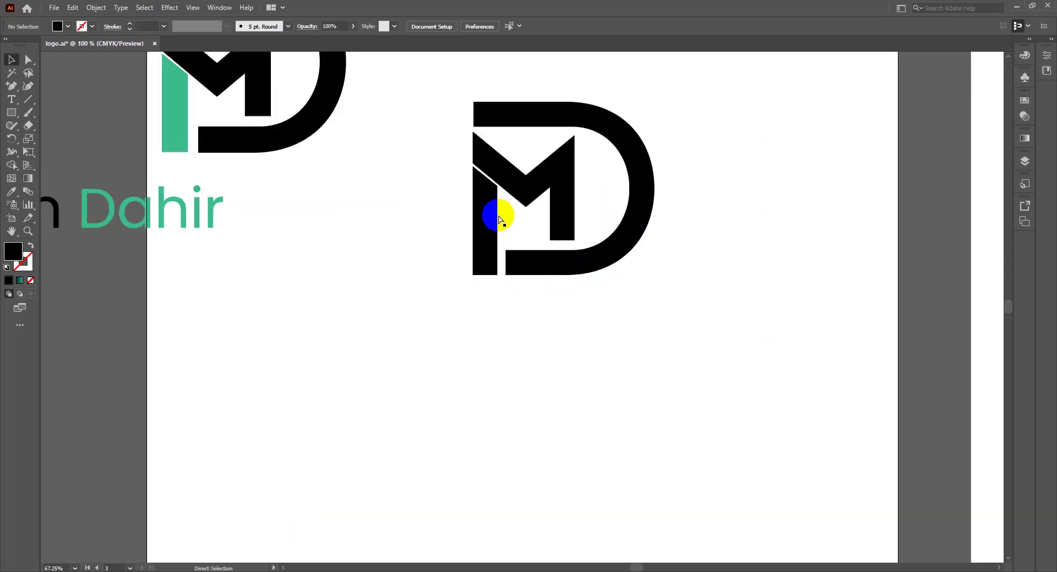
key(ctrl+minus)
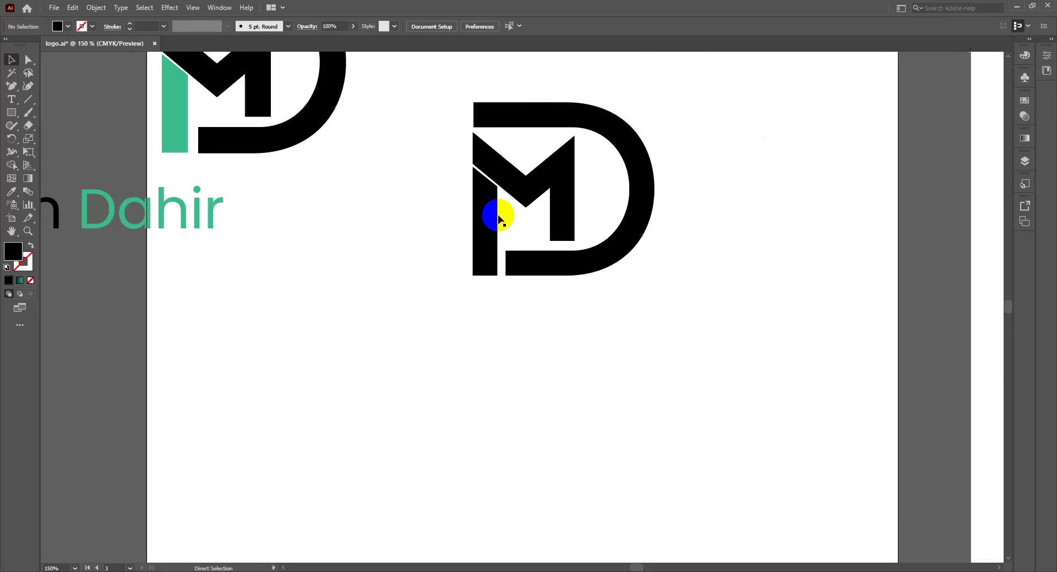
drag(450, 100, 613, 259)
click(566, 208)
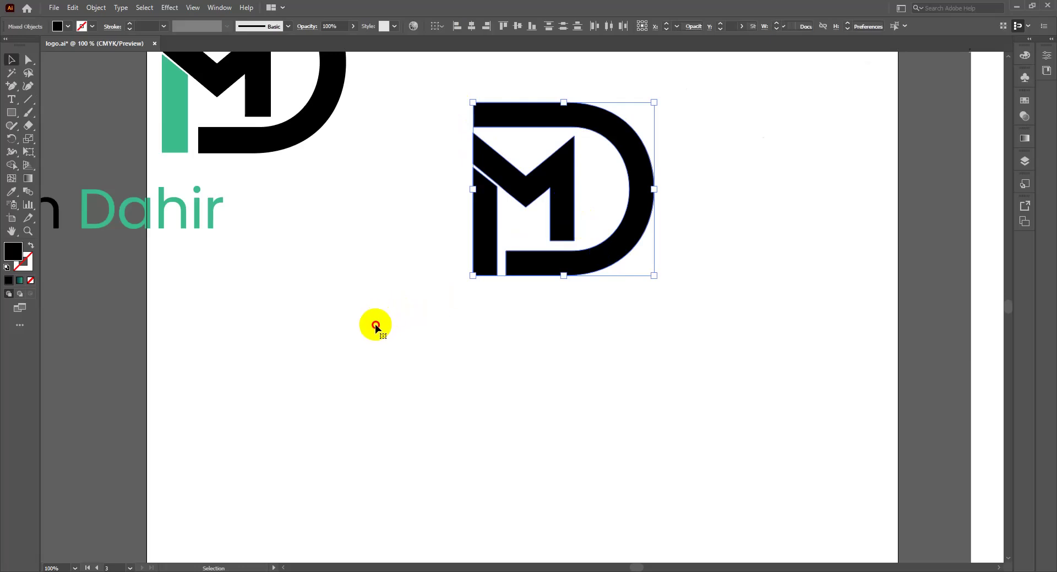
Step: Alt-drag a copy of the monogram lower left, enlarge it to about 284 × 272 px, and select its M
drag(375, 327, 329, 314)
click(499, 342)
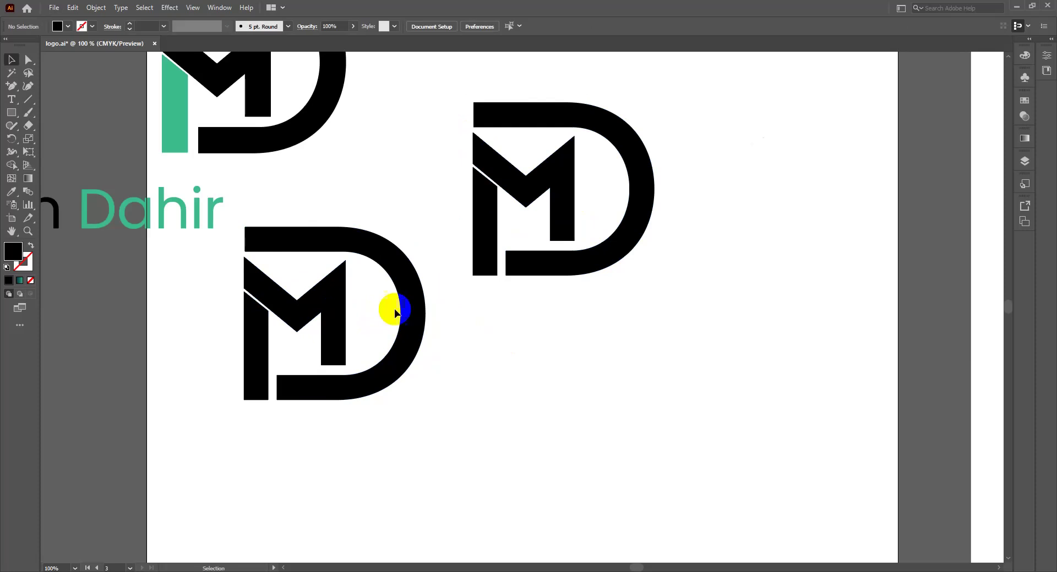
click(244, 306)
key(ctrl+minus)
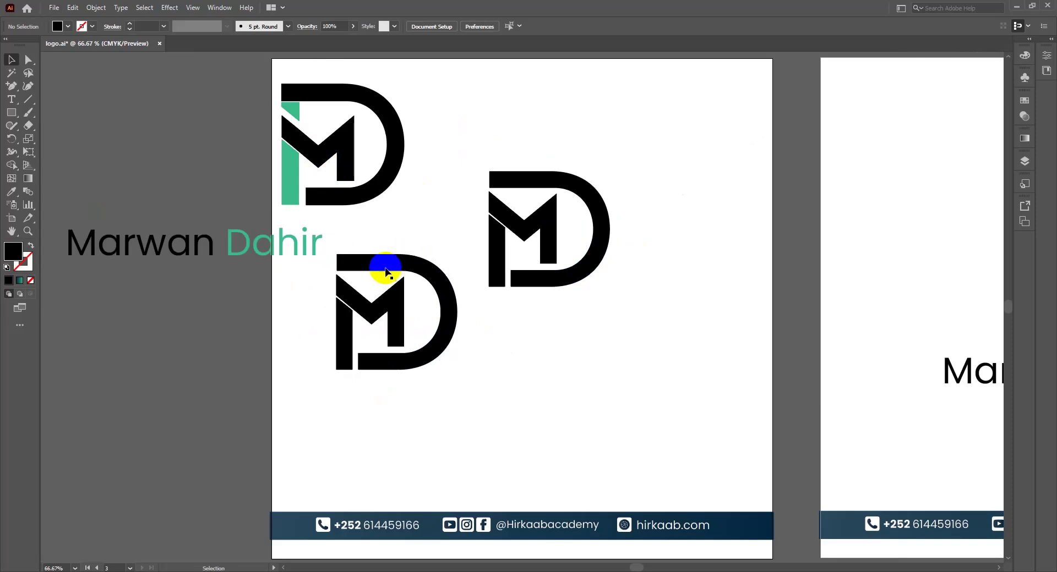
click(385, 268)
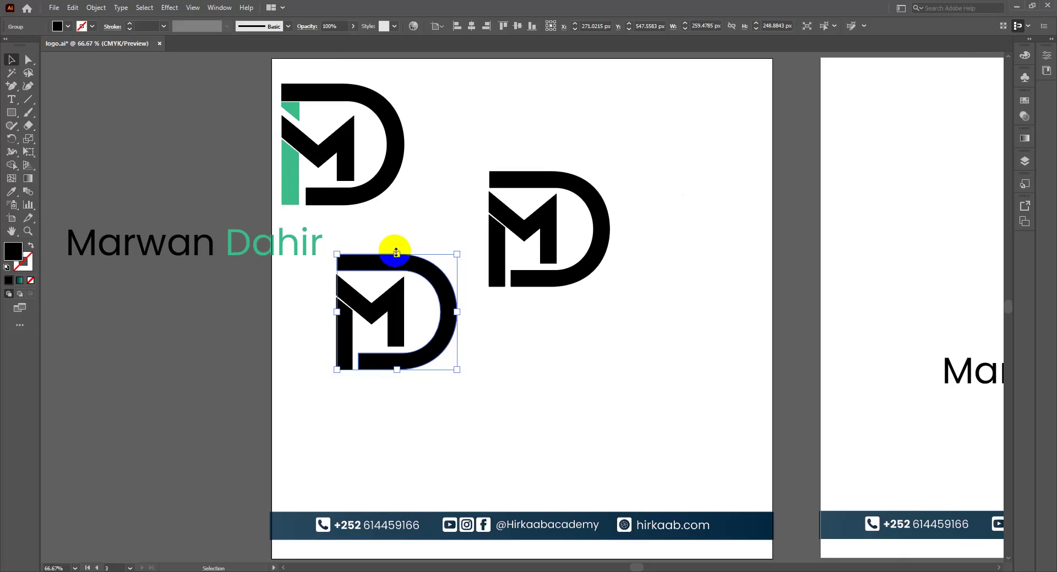
mouse_move(396, 252)
mouse_down()
mouse_move(401, 231)
mouse_move(402, 252)
mouse_move(395, 234)
mouse_move(377, 252)
mouse_move(395, 247)
mouse_up()
drag(302, 292, 372, 279)
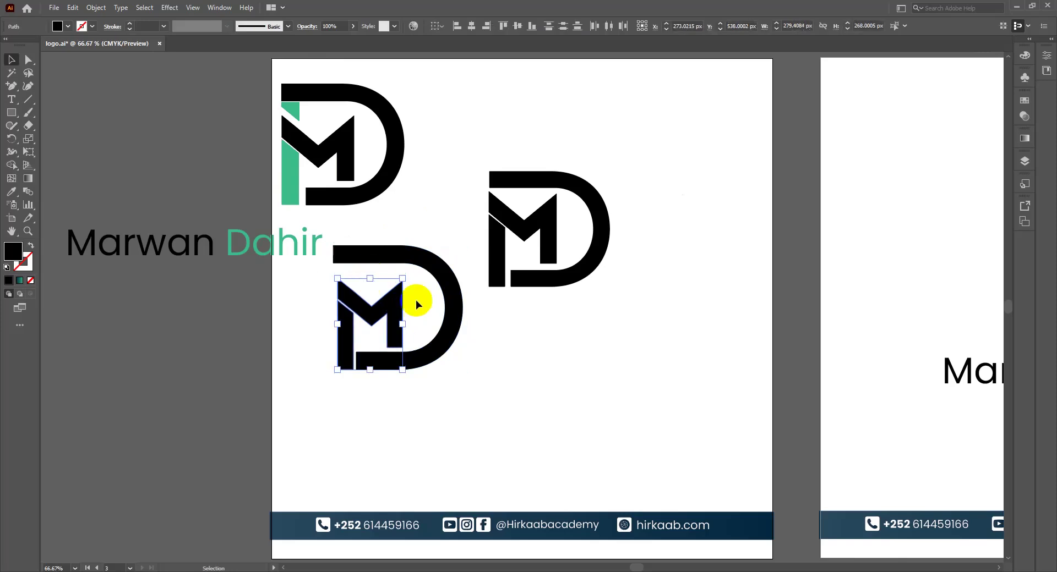
Step: Pan the view left toward the larger lower-left monogram
click(430, 312)
key(a)
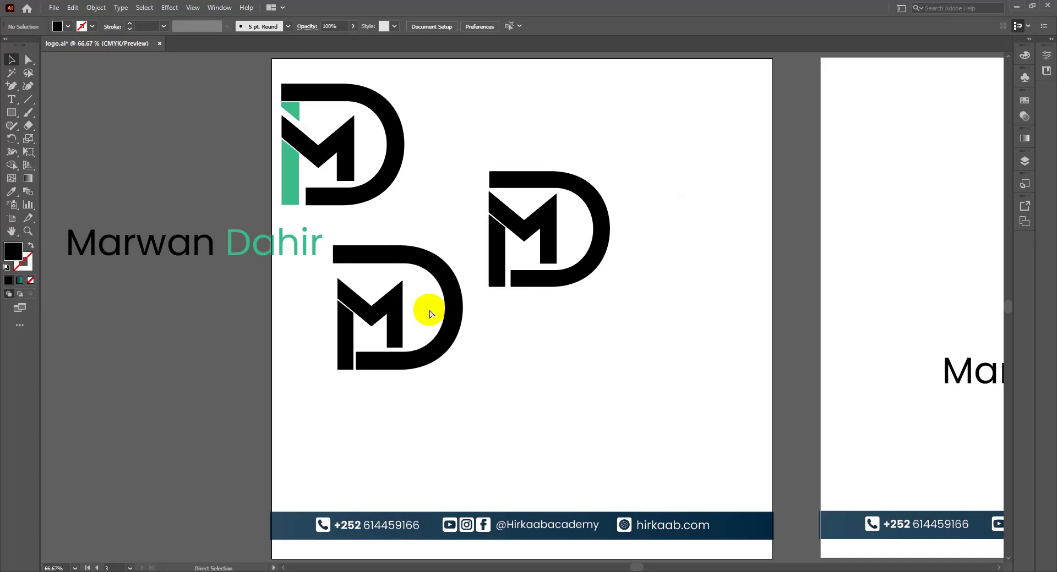
scroll(373, 258, up, 2)
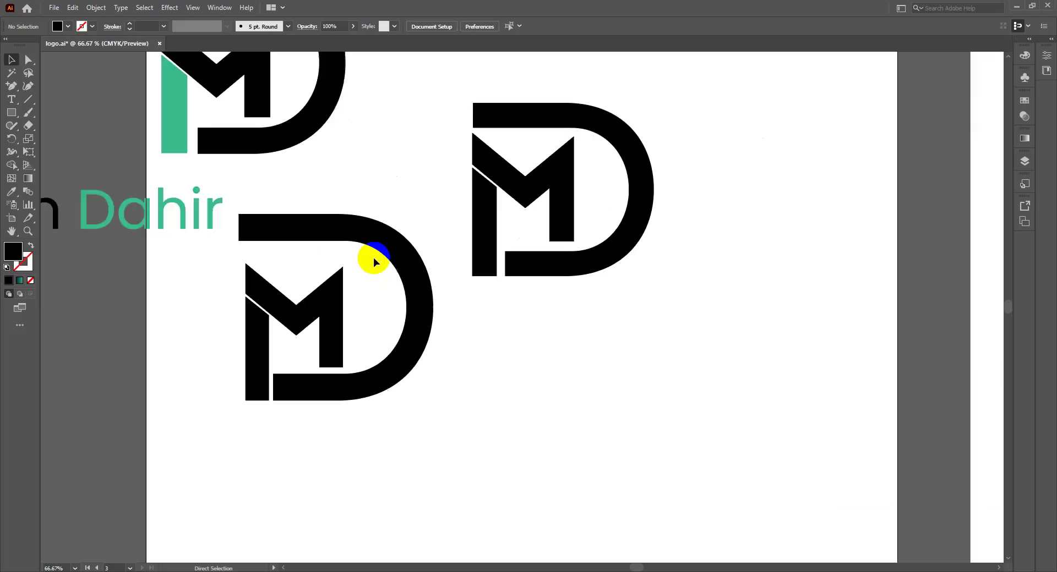
scroll(373, 257, down, 1)
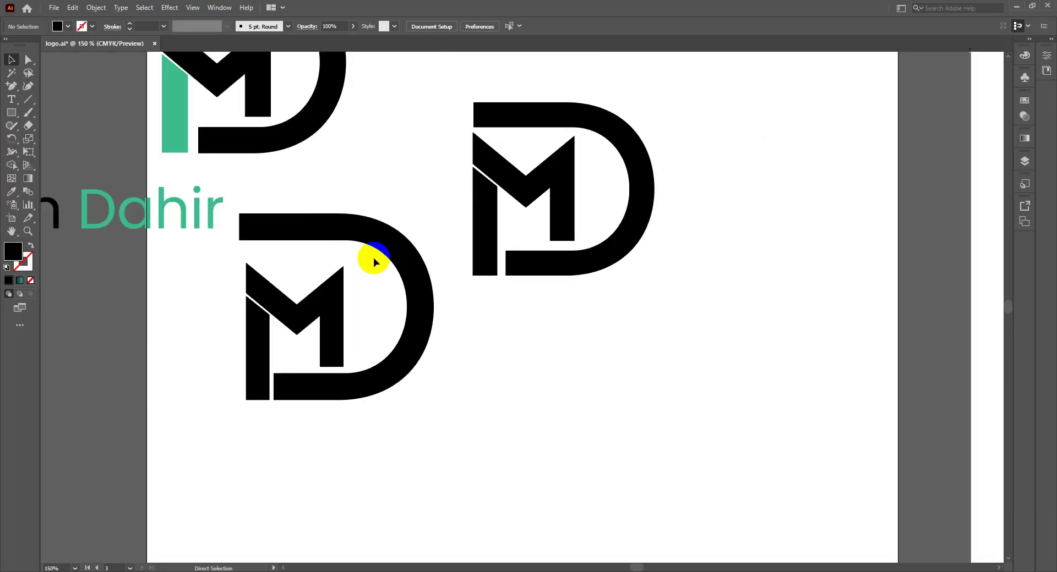
scroll(347, 246, up, 1)
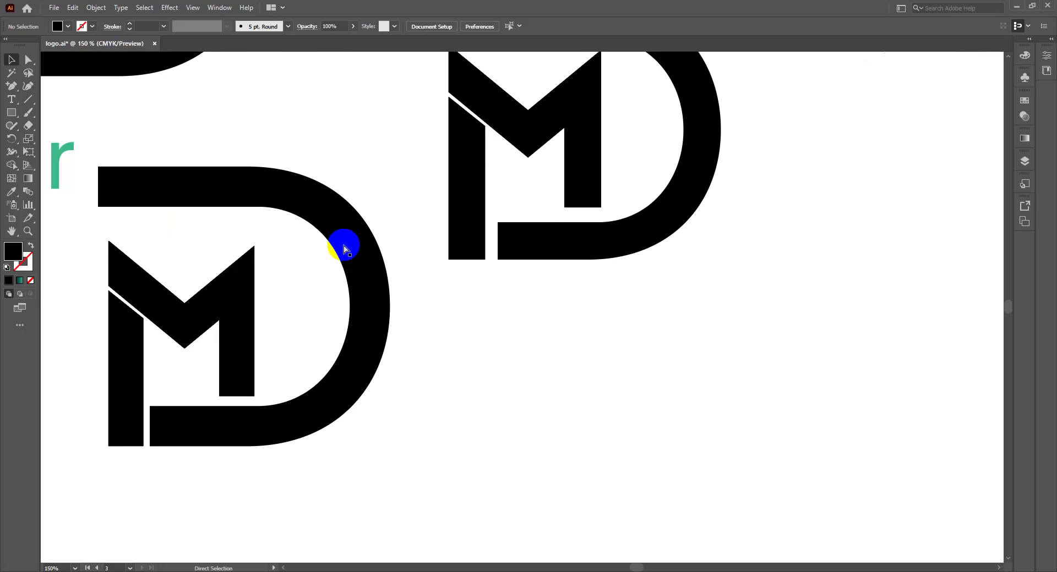
key(h)
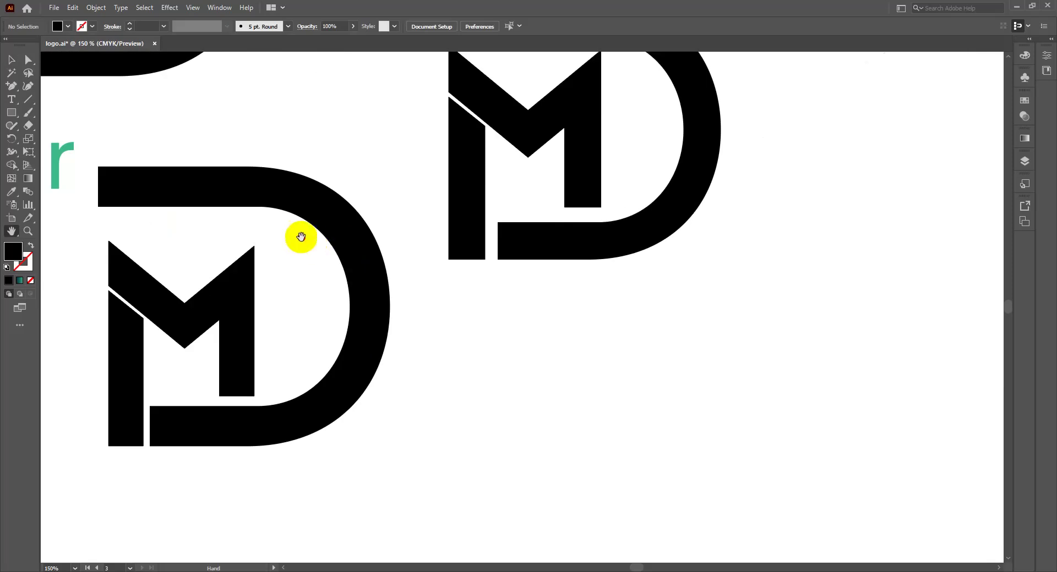
click(338, 231)
click(349, 224)
click(273, 197)
drag(272, 213, 332, 210)
drag(253, 181, 301, 206)
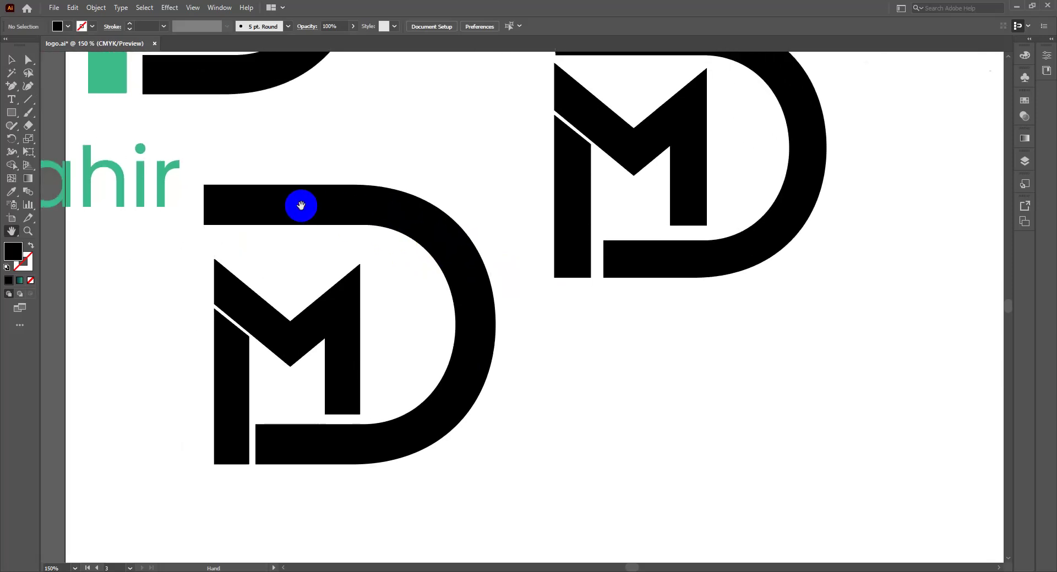
Step: Zoom to 300% on the larger monogram and centre it in view
key(ctrl+plus)
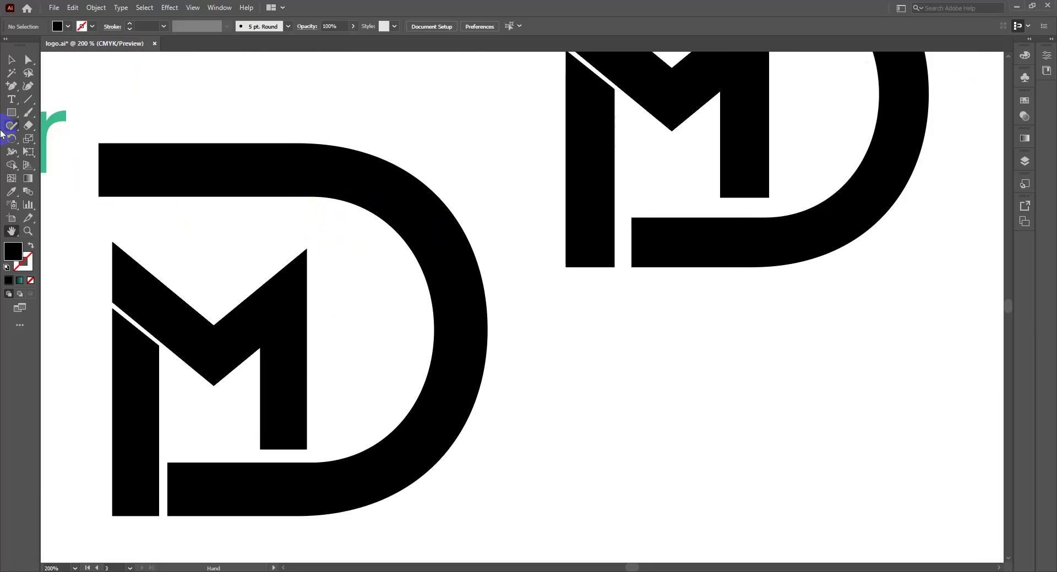
click(122, 340)
key(ctrl+plus)
drag(184, 236, 473, 254)
key(v)
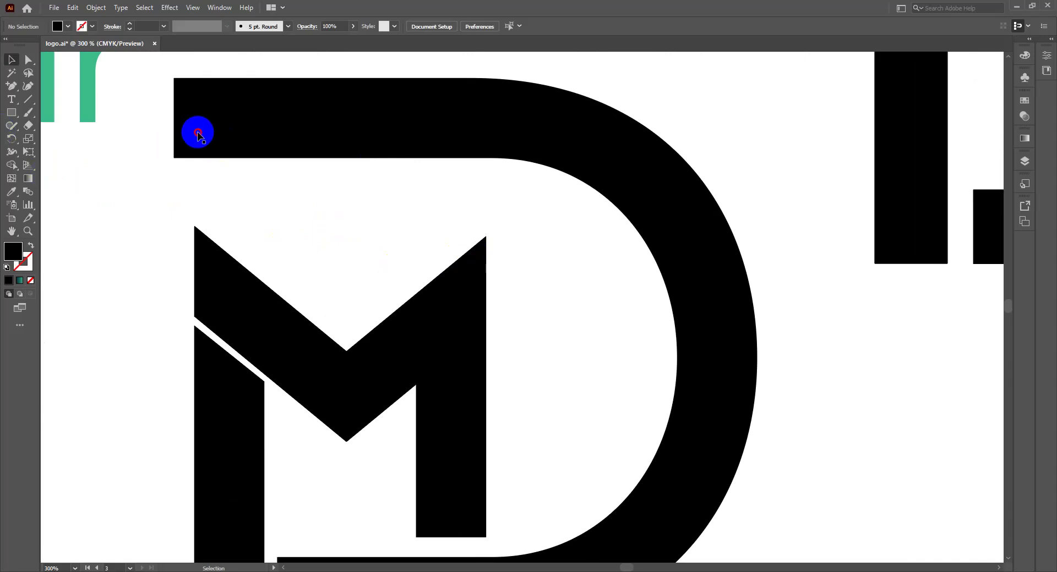
Step: Nudge the D's two top-left anchors right so the top bar's left end lines up with the M
click(197, 136)
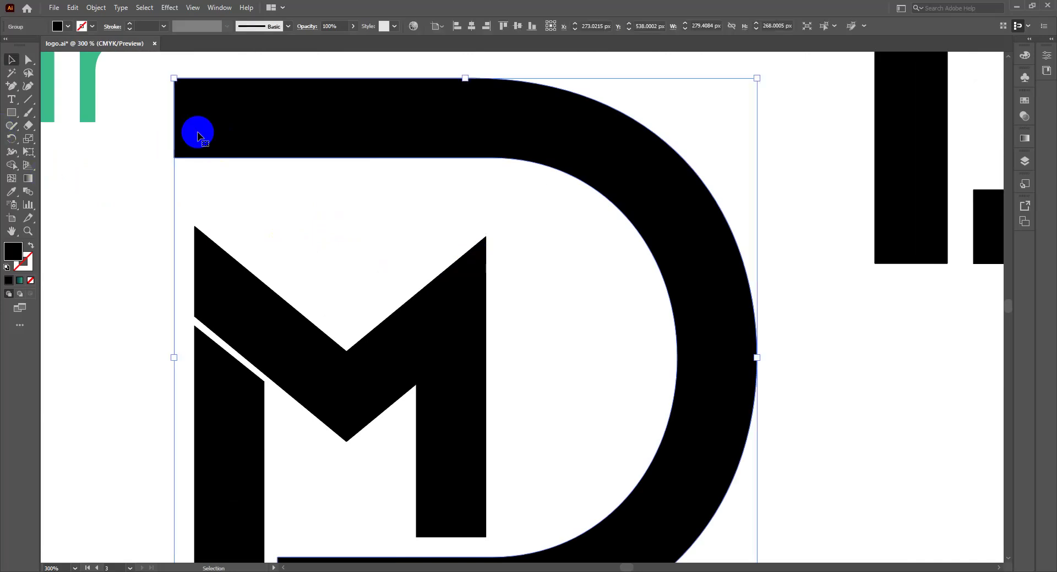
click(29, 62)
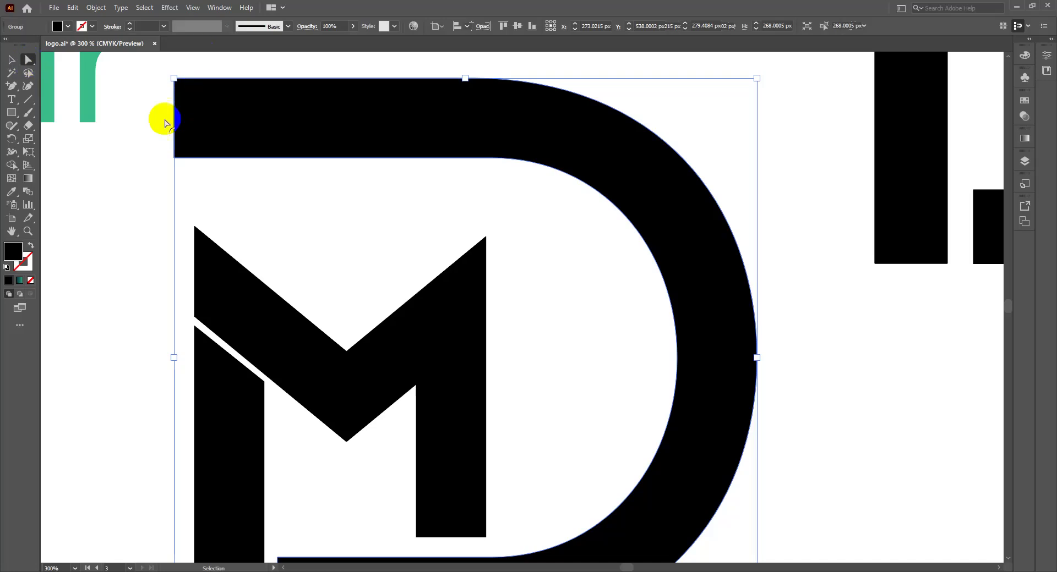
click(175, 158)
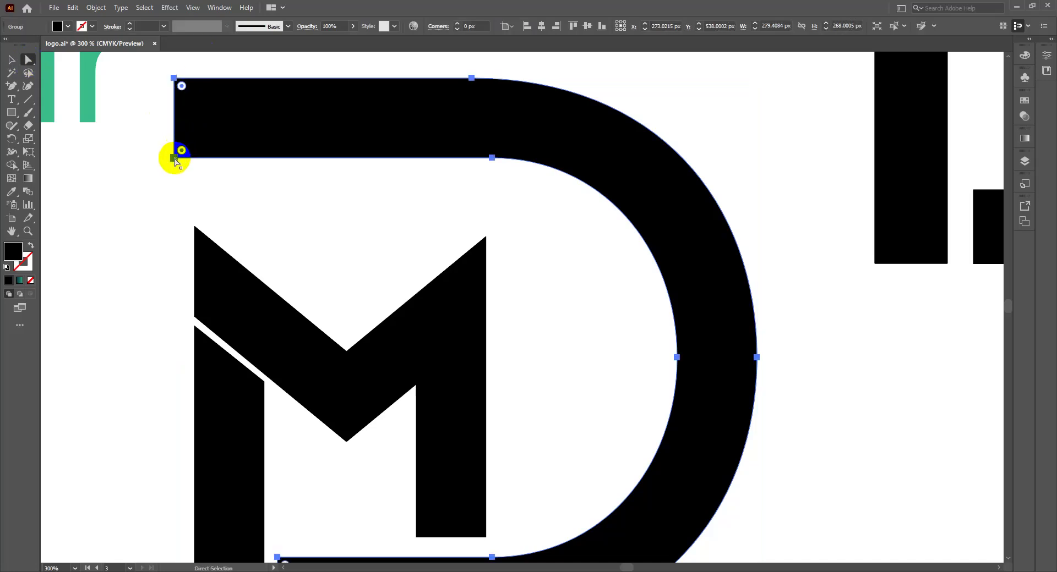
click(173, 78)
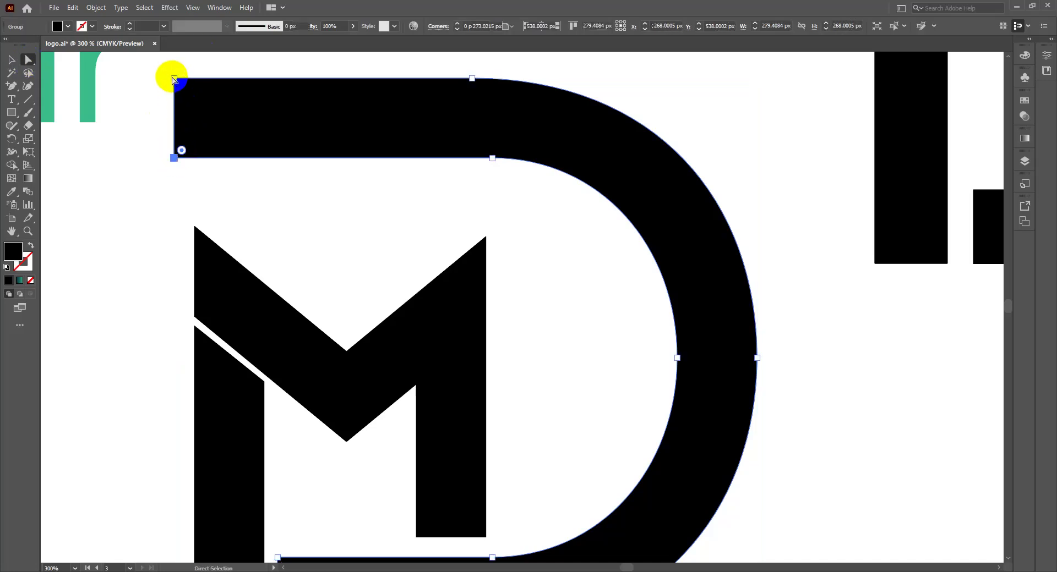
click(174, 78)
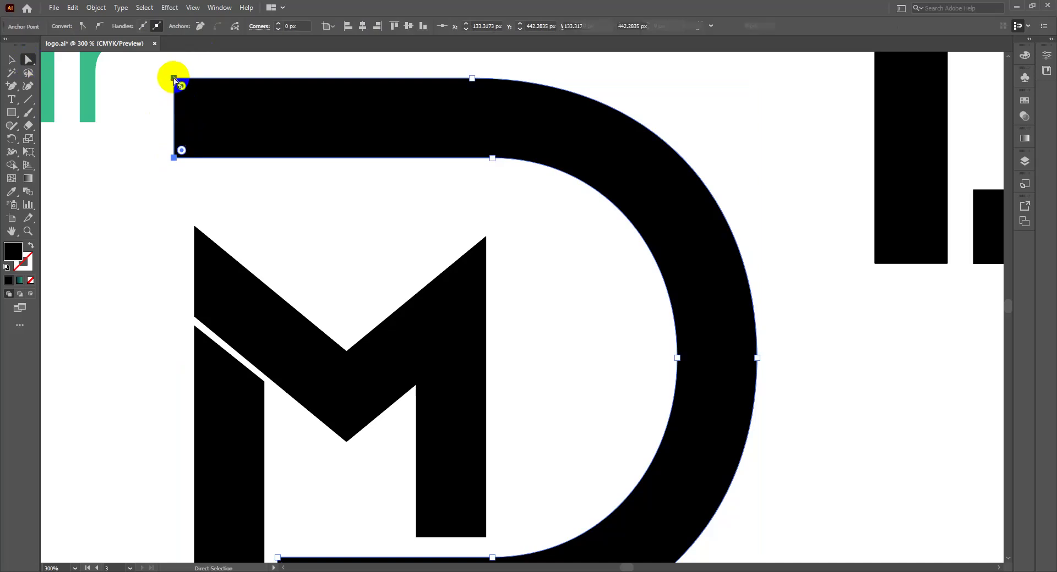
key(shift+Right)
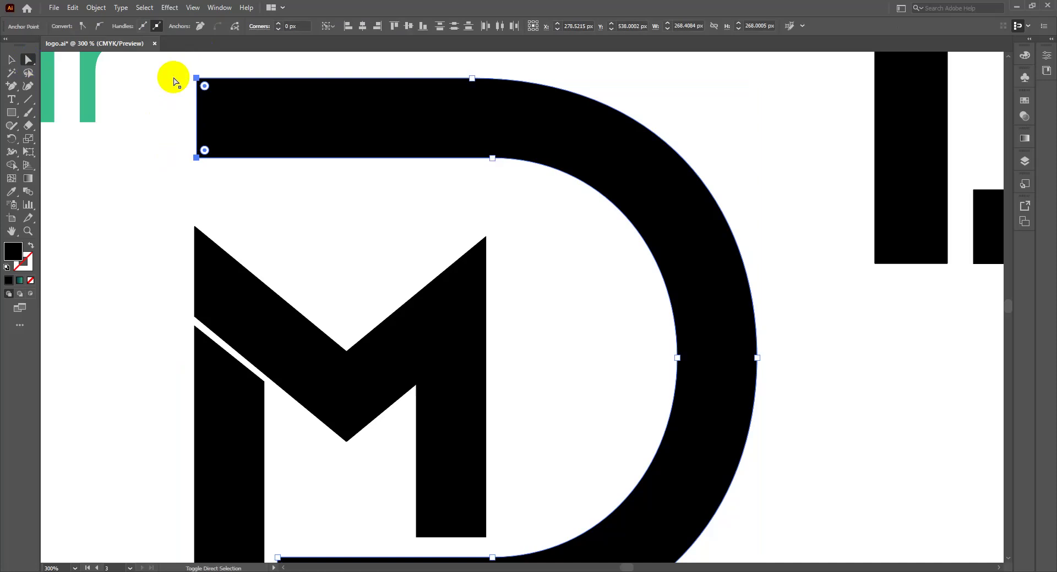
key(Left)
key(Left)
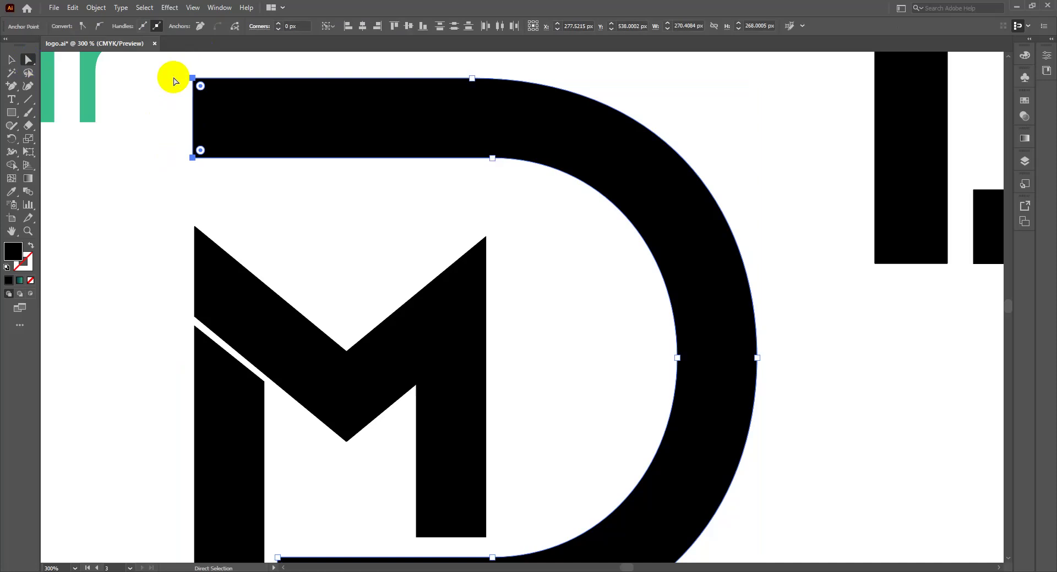
key(v)
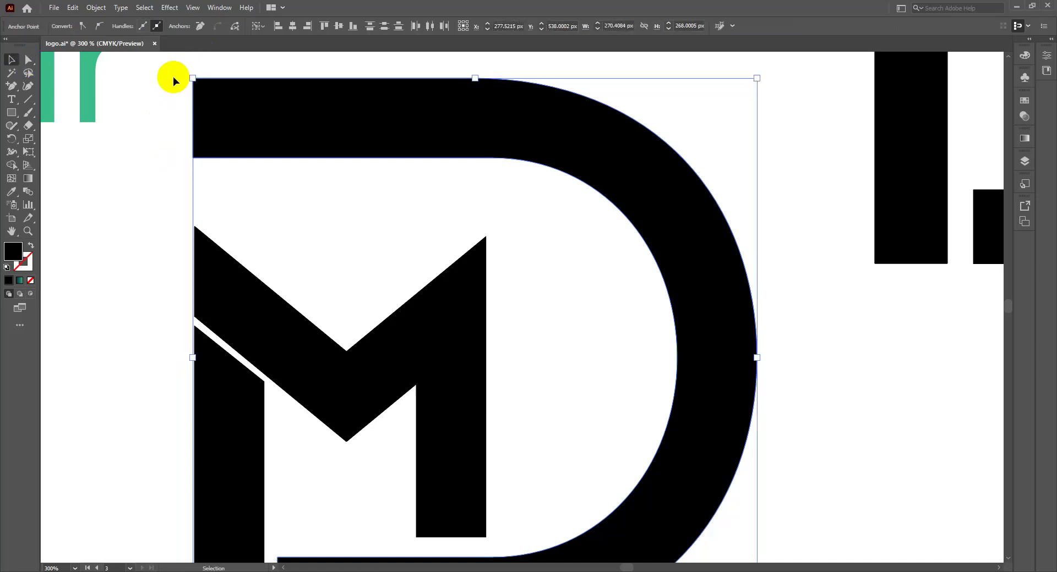
key(p)
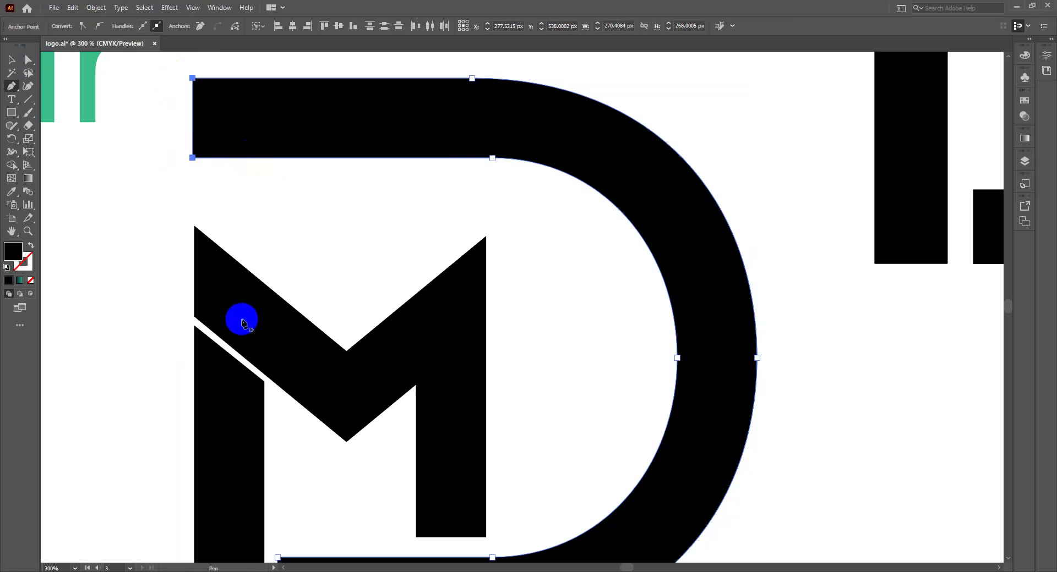
key(v)
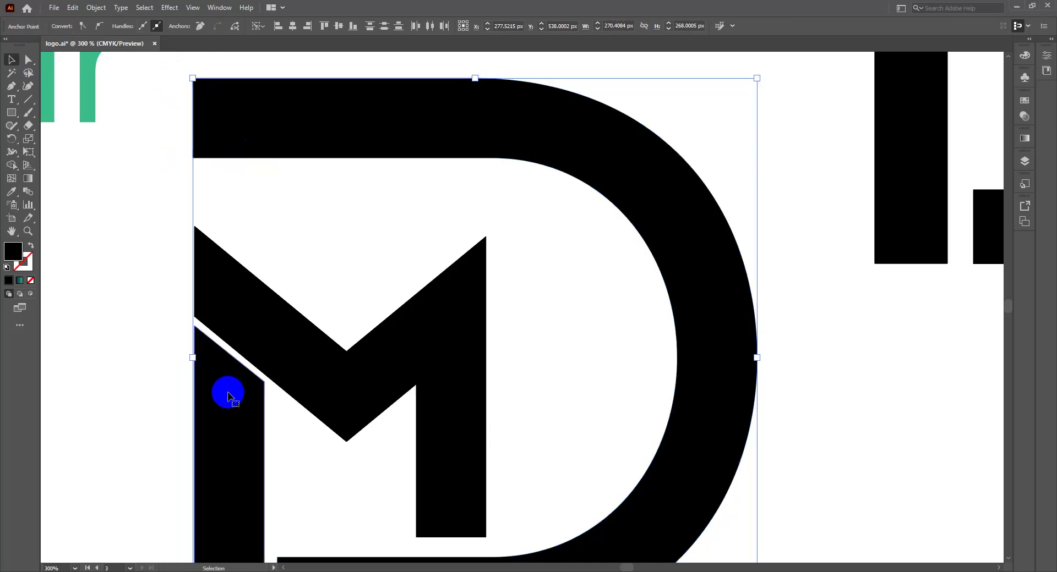
Step: Alt-drag a 127 px copy of the M's left leg up beneath the D's top arm, undoing trial rotations
click(228, 395)
drag(229, 408, 252, 261)
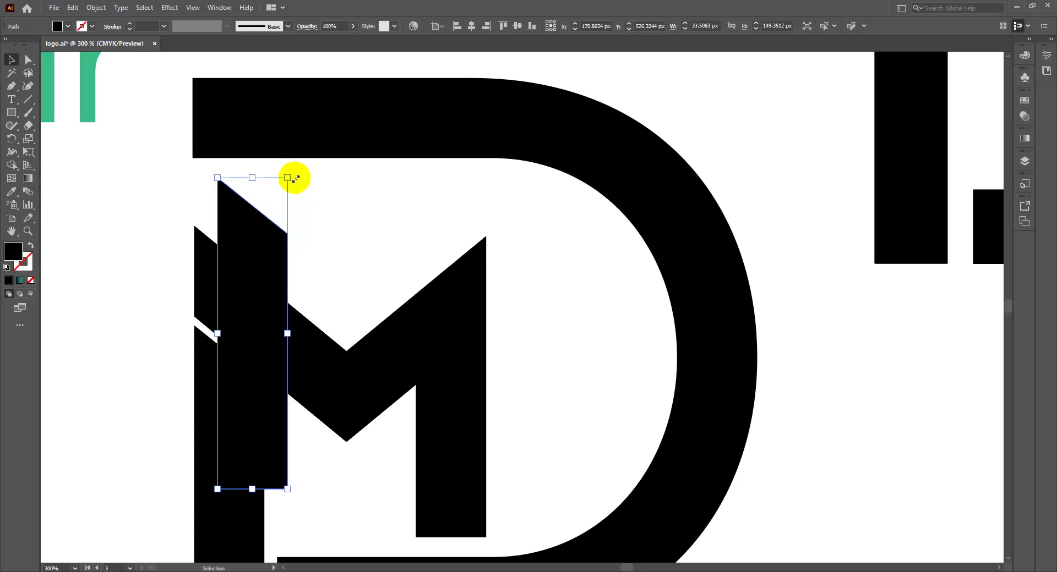
drag(293, 174, 259, 384)
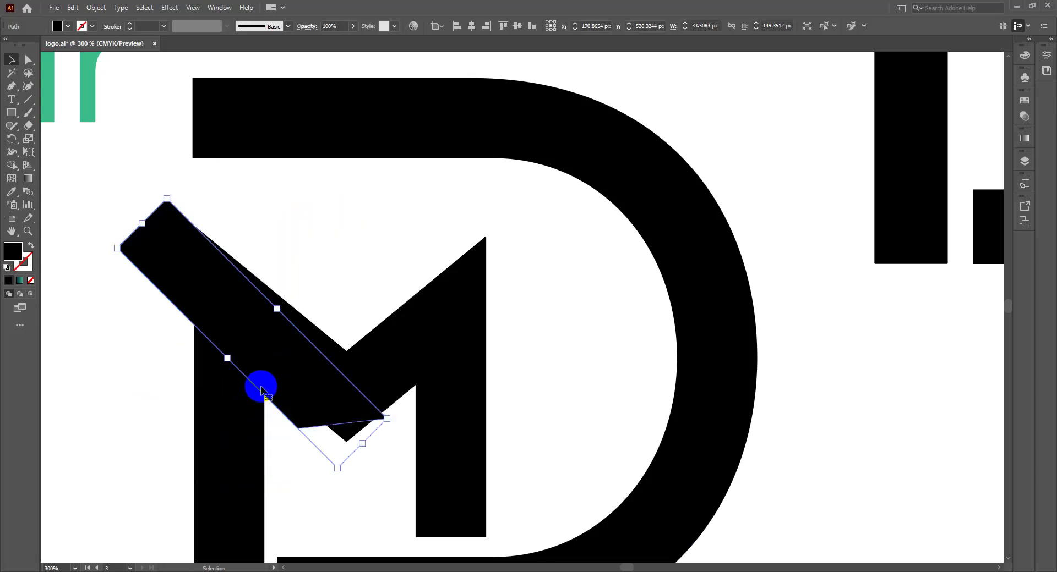
key(ctrl+z)
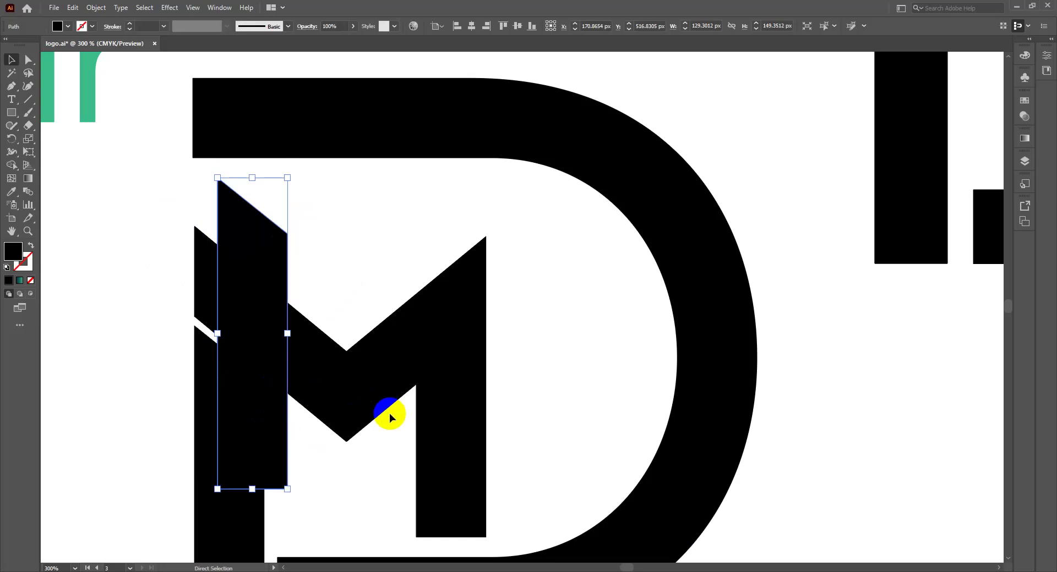
drag(294, 488, 221, 161)
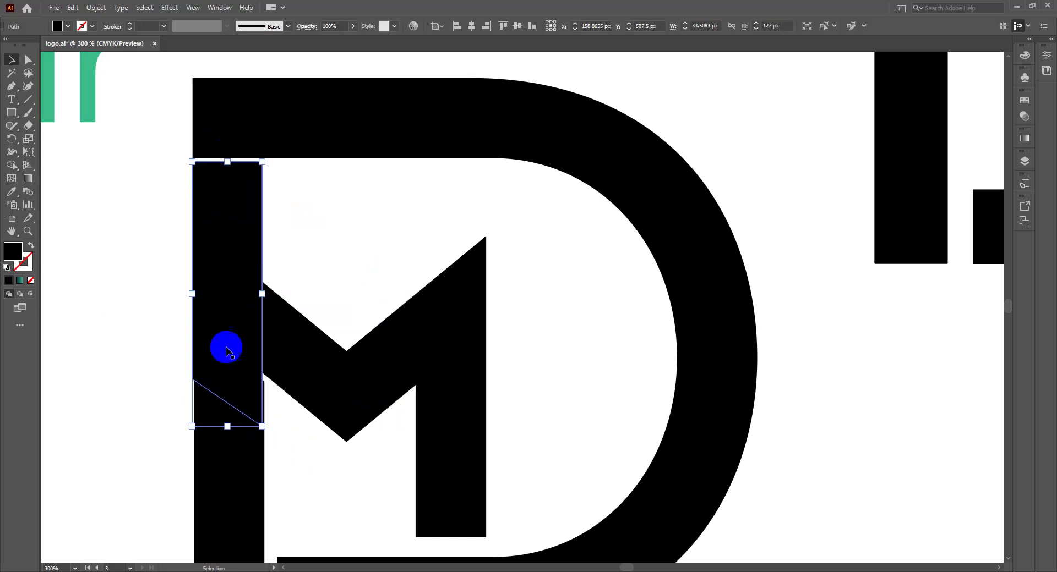
drag(226, 429, 225, 220)
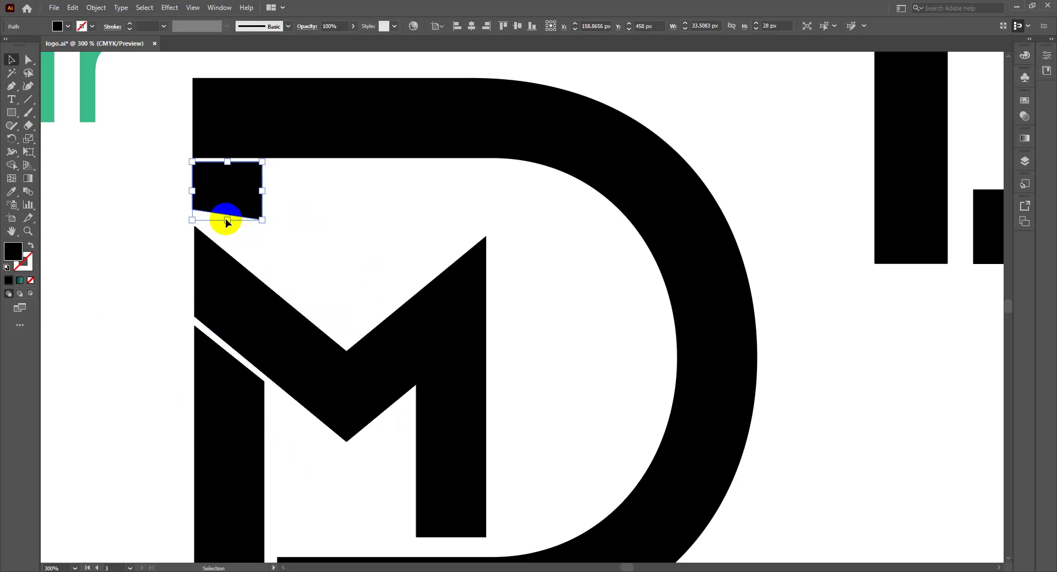
key(ctrl+z)
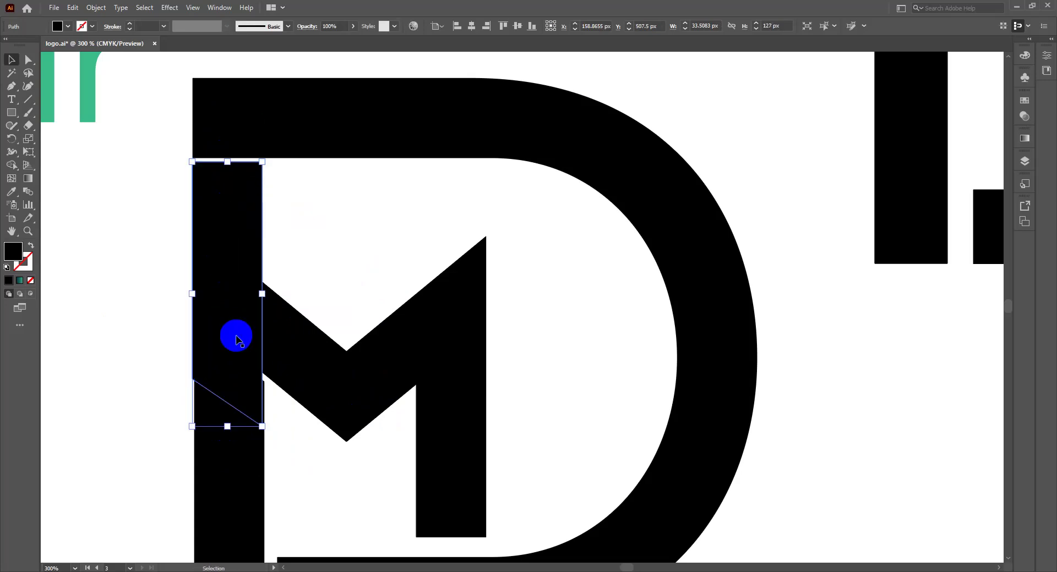
key(ctrl+z)
key(ctrl+z)
key(ctrl+z)
key(ctrl+z)
key(ctrl+z)
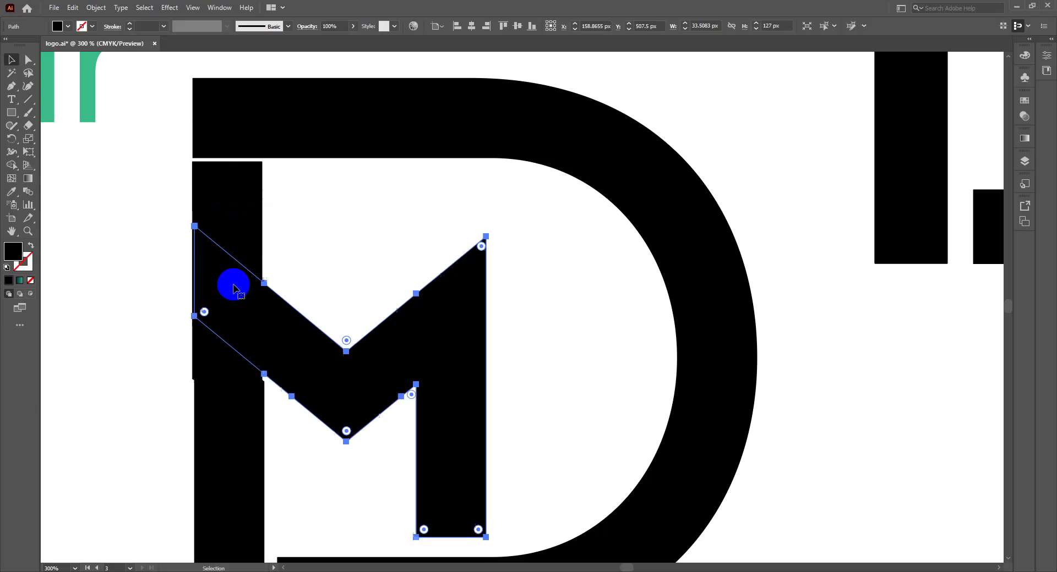
Step: Reflect the leg copy across the vertical axis and raise it above the D's top bar
click(230, 216)
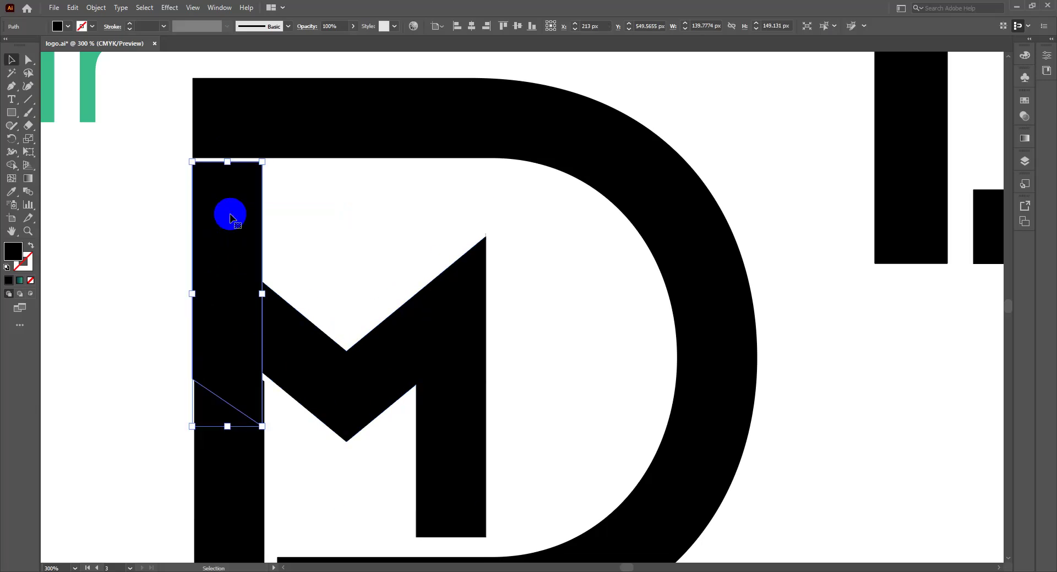
right_click(231, 218)
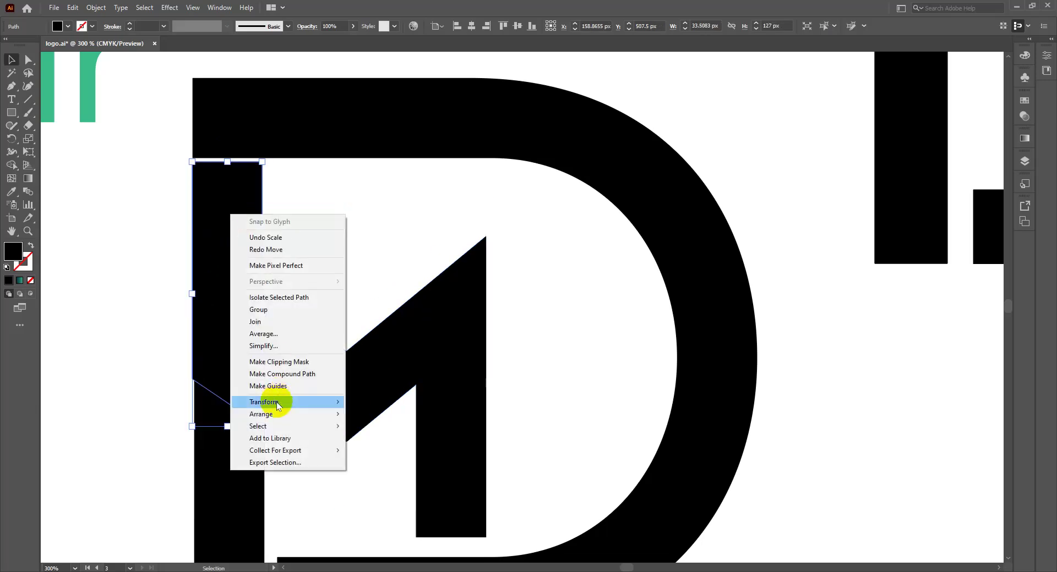
mouse_move(276, 402)
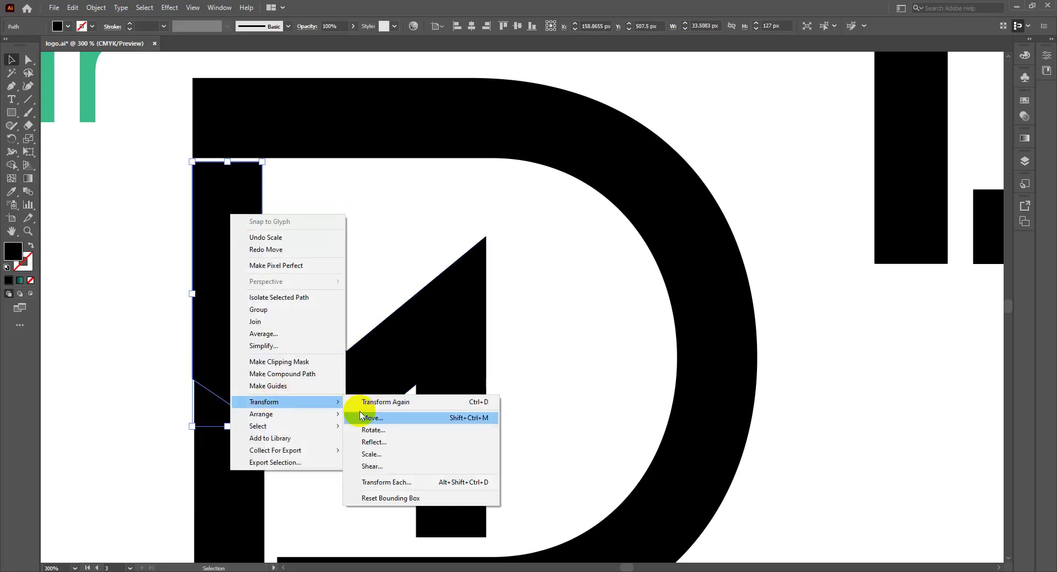
click(379, 440)
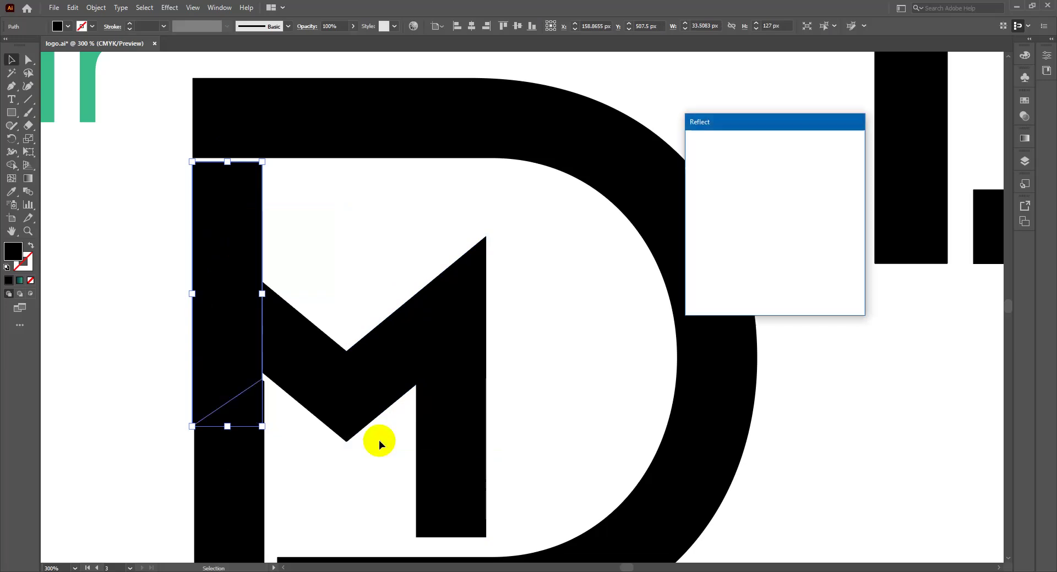
click(368, 418)
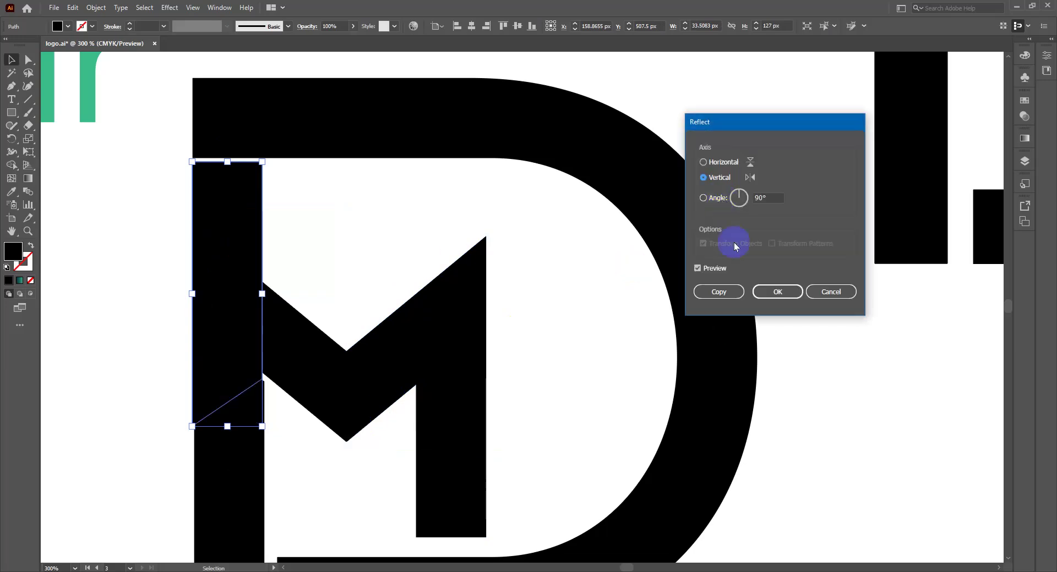
click(771, 292)
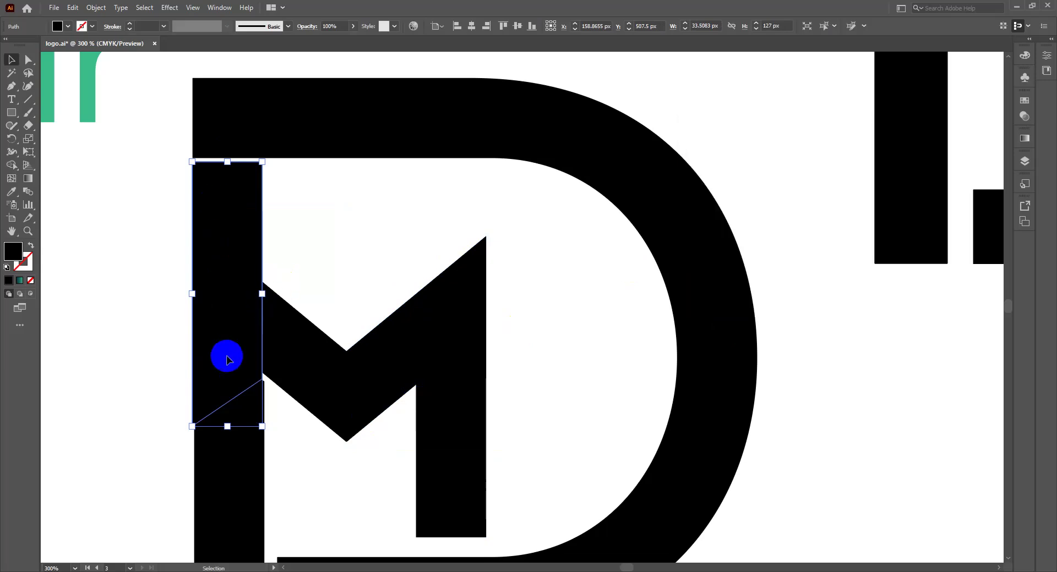
drag(213, 234, 292, 131)
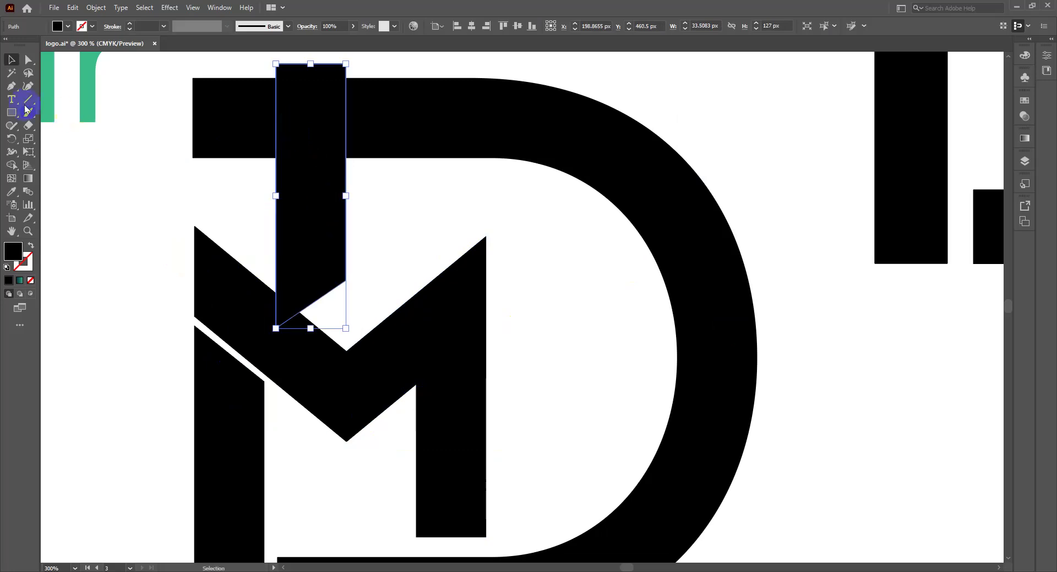
click(8, 116)
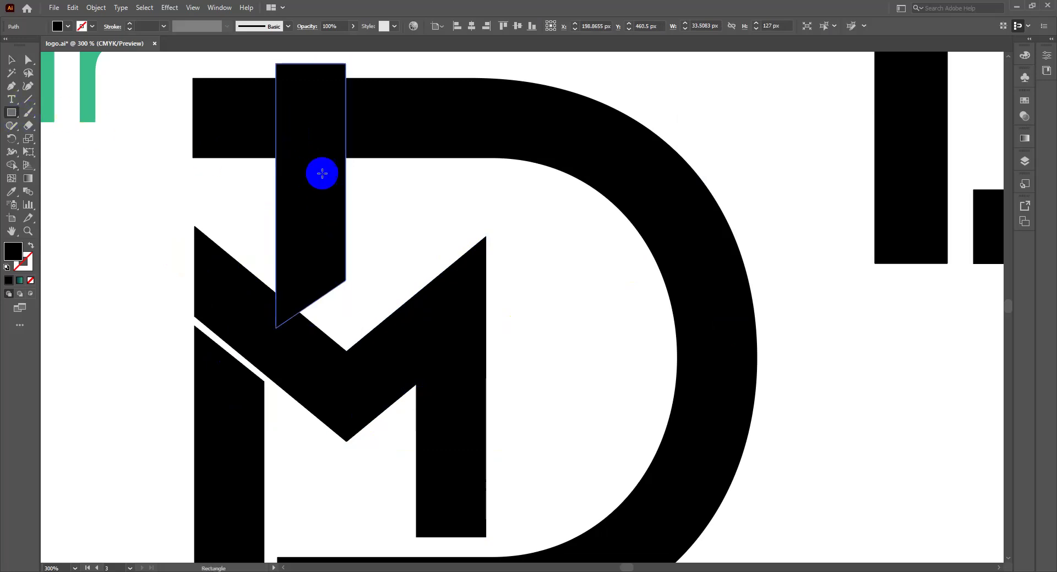
Step: Draw a square over the top of the raised leg and select it together with the leg
drag(222, 59, 370, 211)
drag(385, 233, 396, 240)
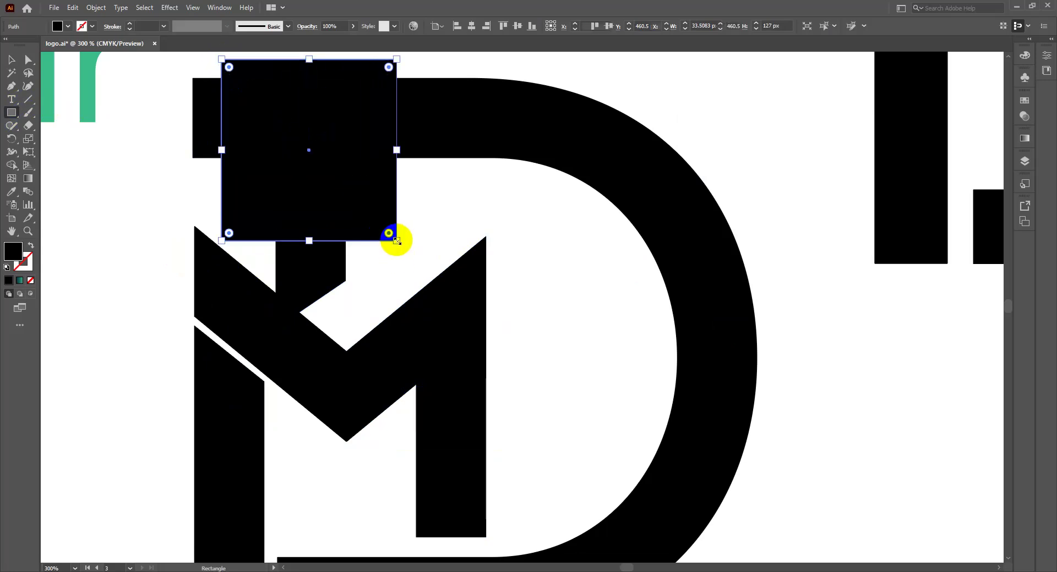
key(v)
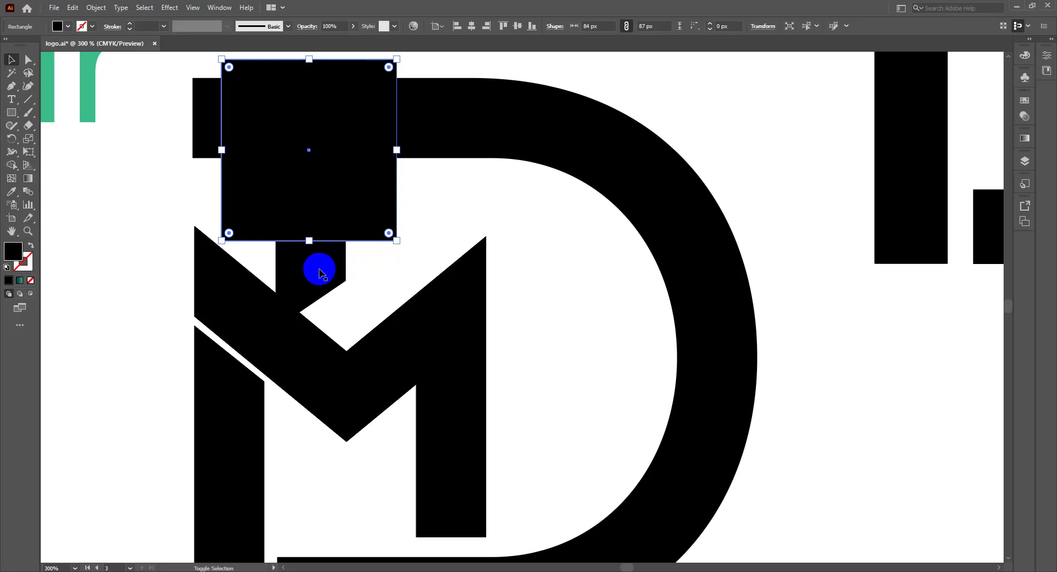
shift+click(320, 270)
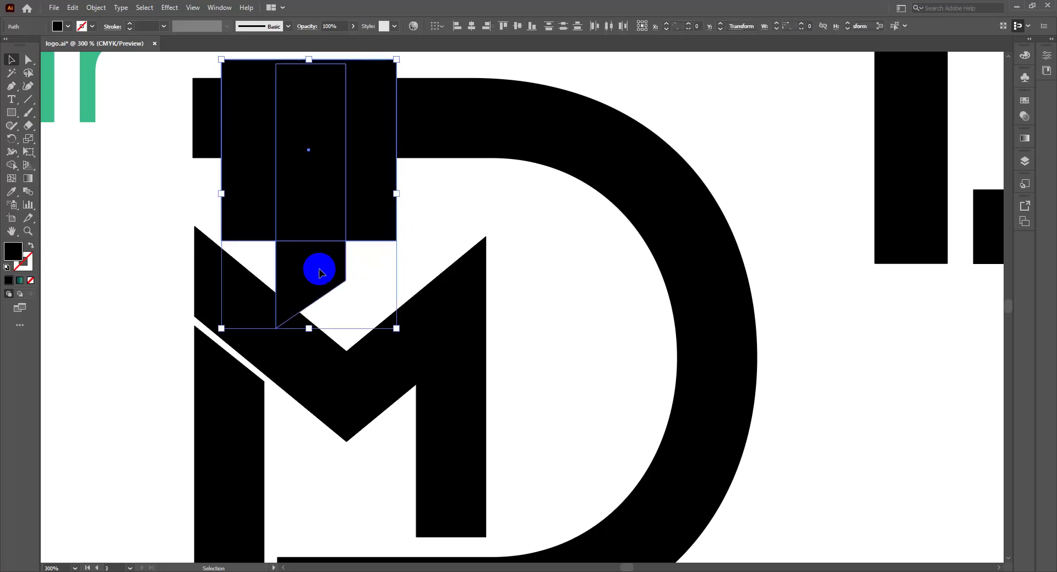
Step: Merge the pieces with Shape Builder and move the 33.51 × 42 px wedge under the D's arm
key(shift+m)
mouse_move(317, 268)
mouse_down()
mouse_move(349, 205)
mouse_move(348, 174)
mouse_move(256, 155)
mouse_move(358, 166)
mouse_up()
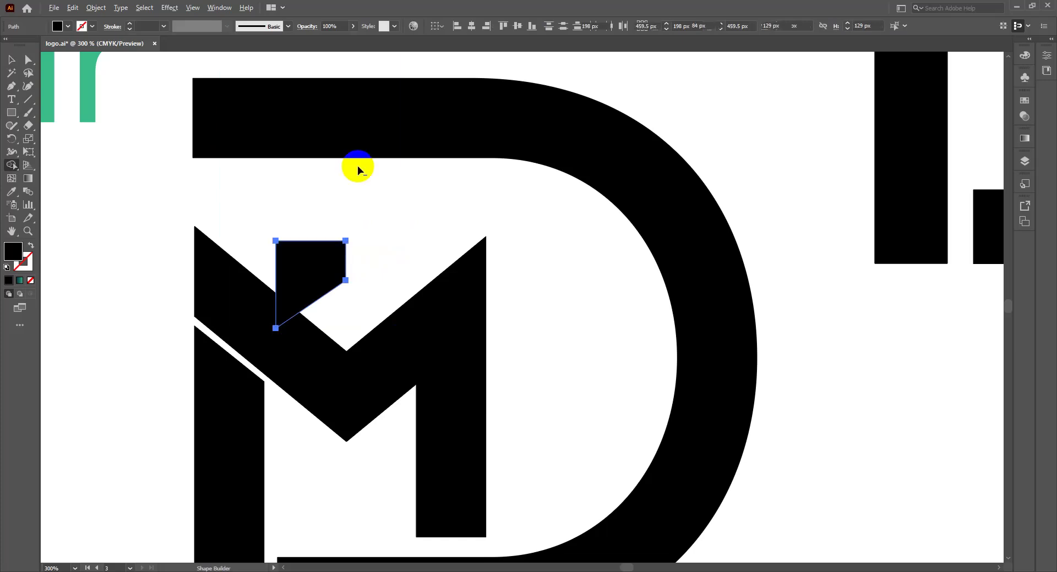
key(v)
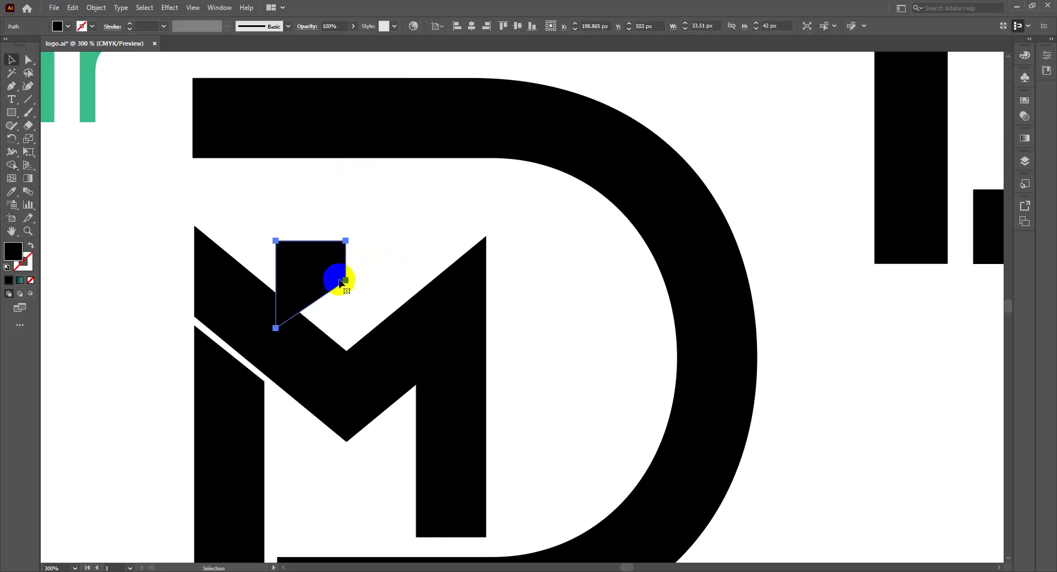
drag(306, 269, 230, 192)
Step: Reflect the lower logo's small corner piece vertically, then deselect it
key(a)
key(ctrl+minus)
key(ctrl+minus)
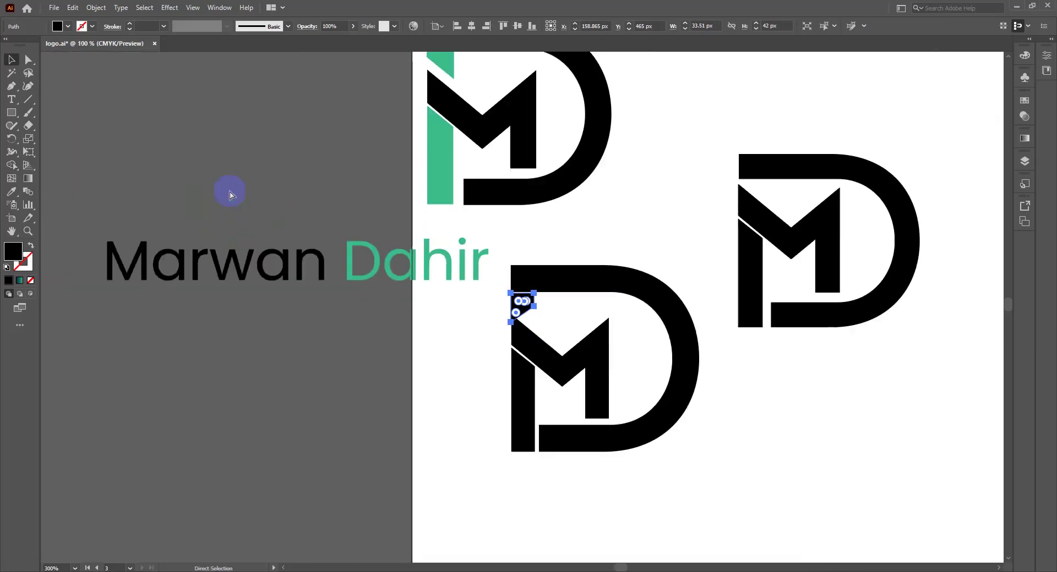
key(ctrl+minus)
key(v)
click(522, 306)
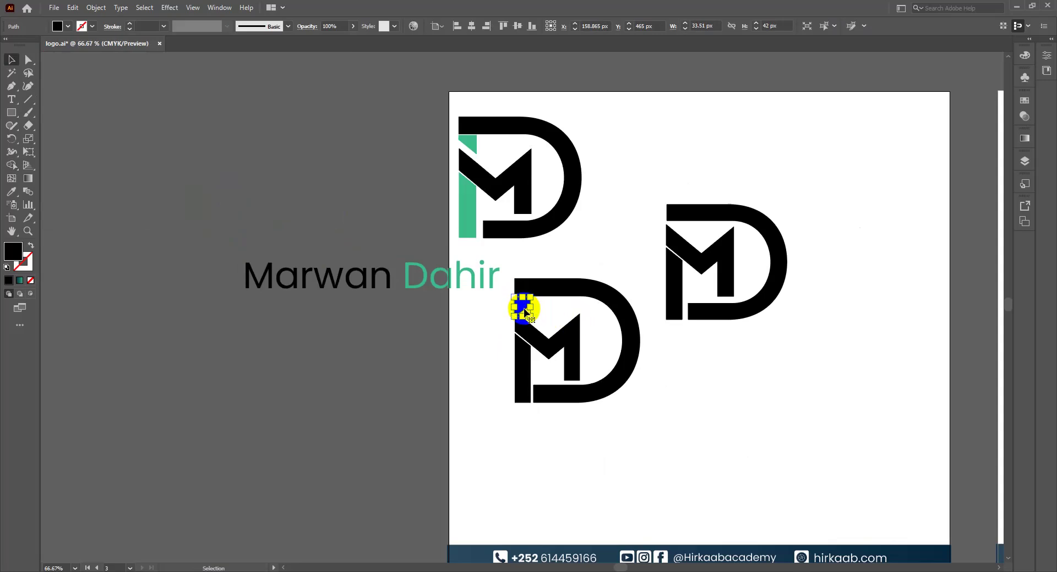
right_click(524, 310)
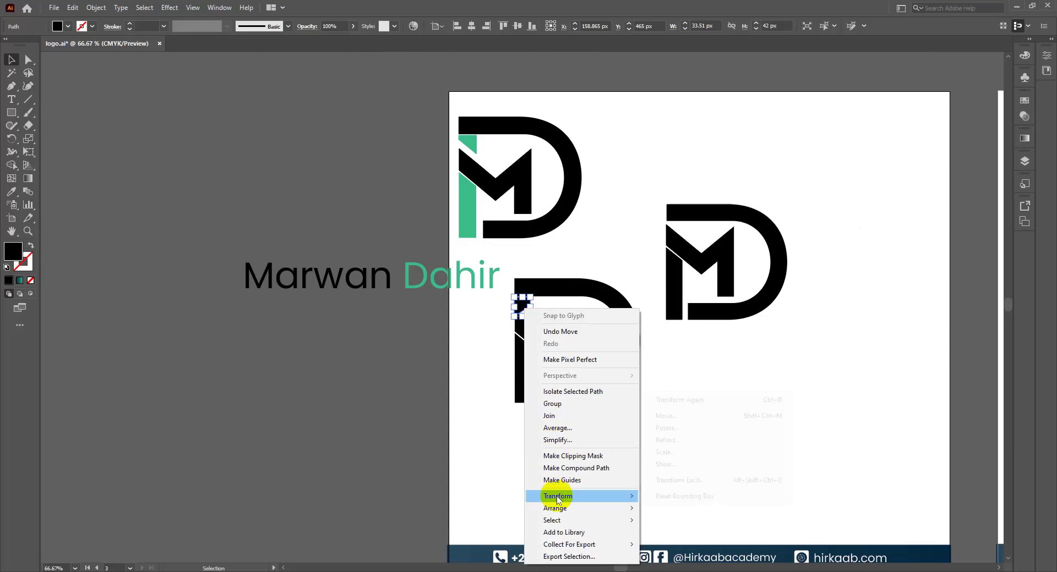
mouse_move(558, 497)
click(667, 440)
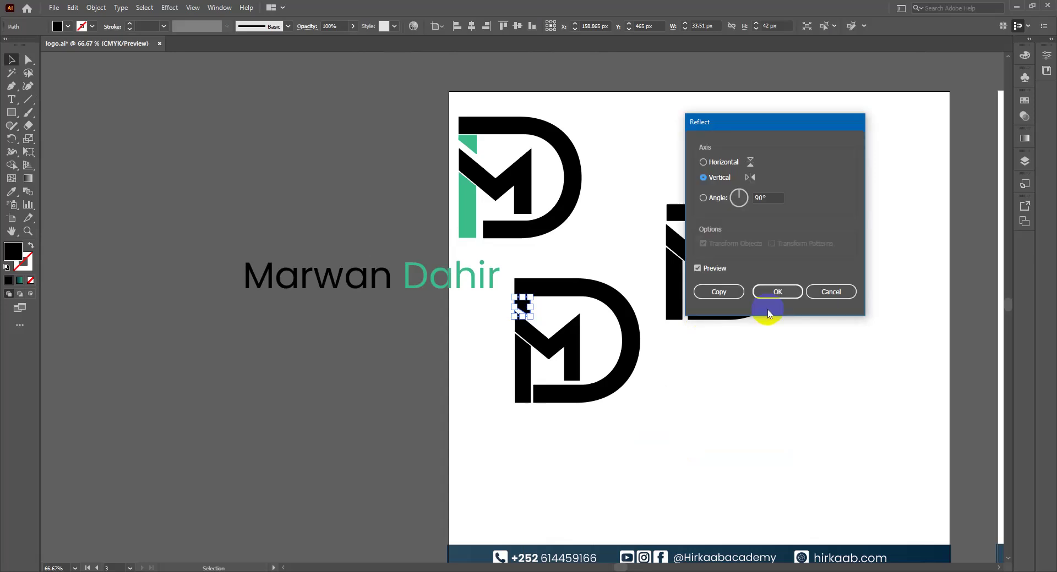
click(772, 295)
click(665, 270)
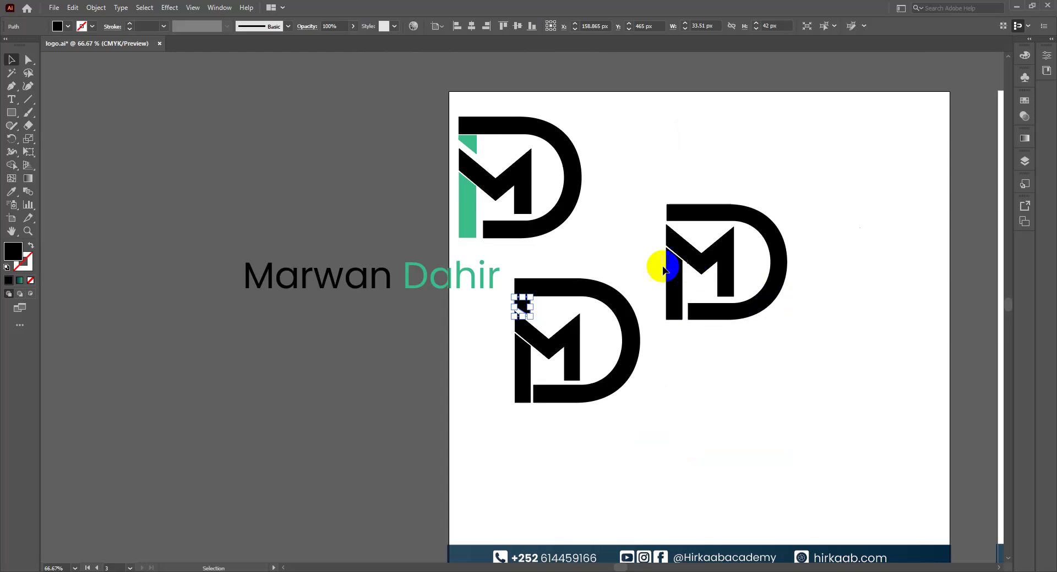
click(620, 261)
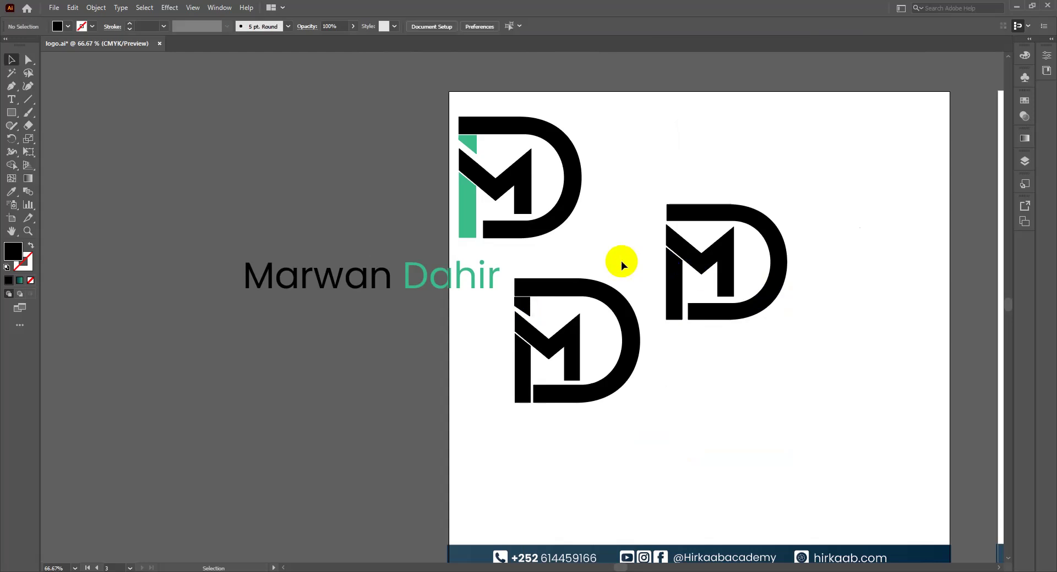
click(574, 281)
Step: Drag the green-accented MD logo onto the pasteboard directly above the name wordmark, then select both
drag(425, 120, 544, 228)
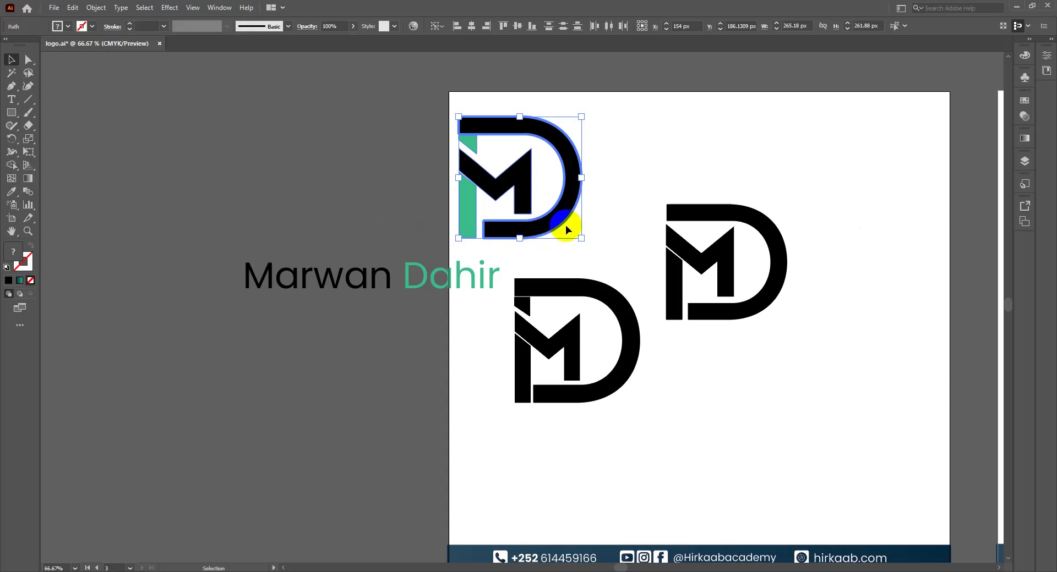
drag(553, 227, 423, 230)
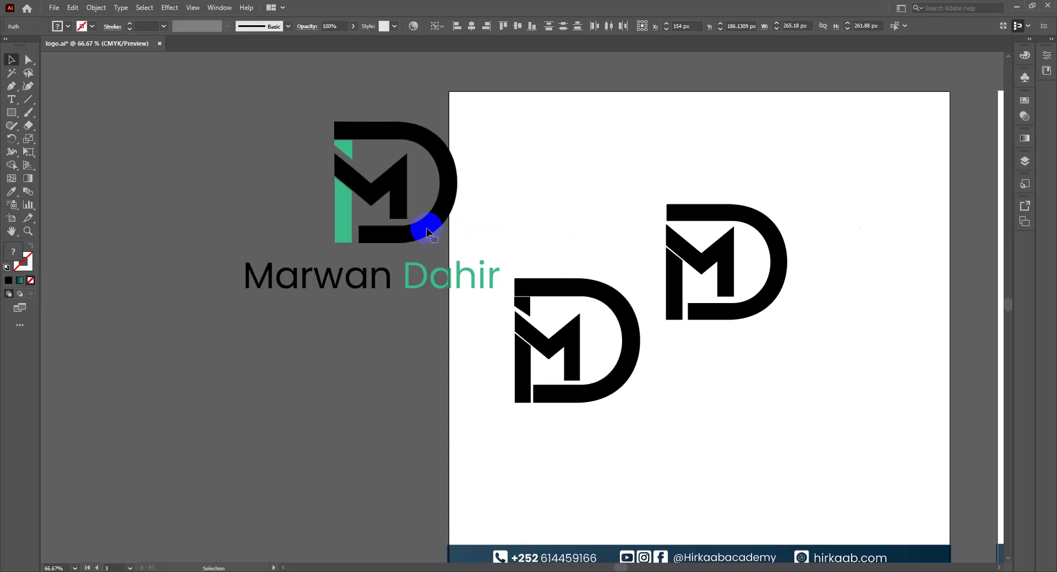
drag(283, 111, 329, 244)
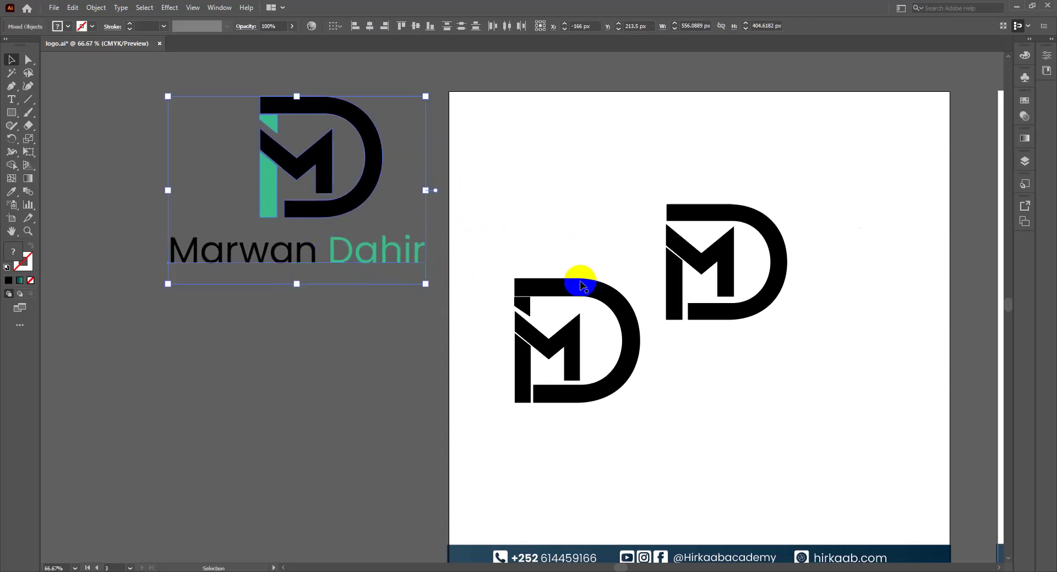
click(568, 292)
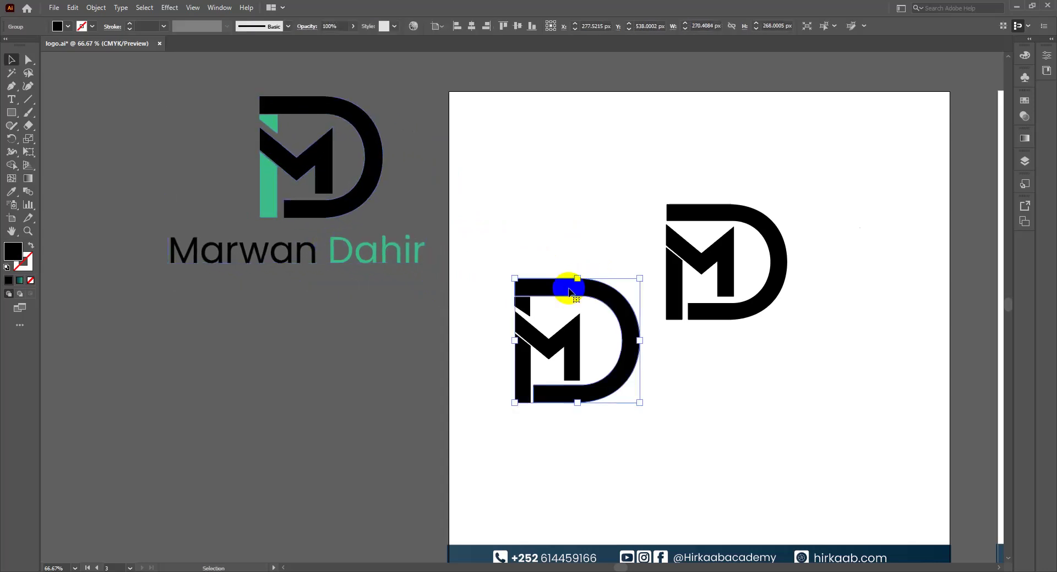
Step: Fill the lower logo's D with the green of the accent bar
key(i)
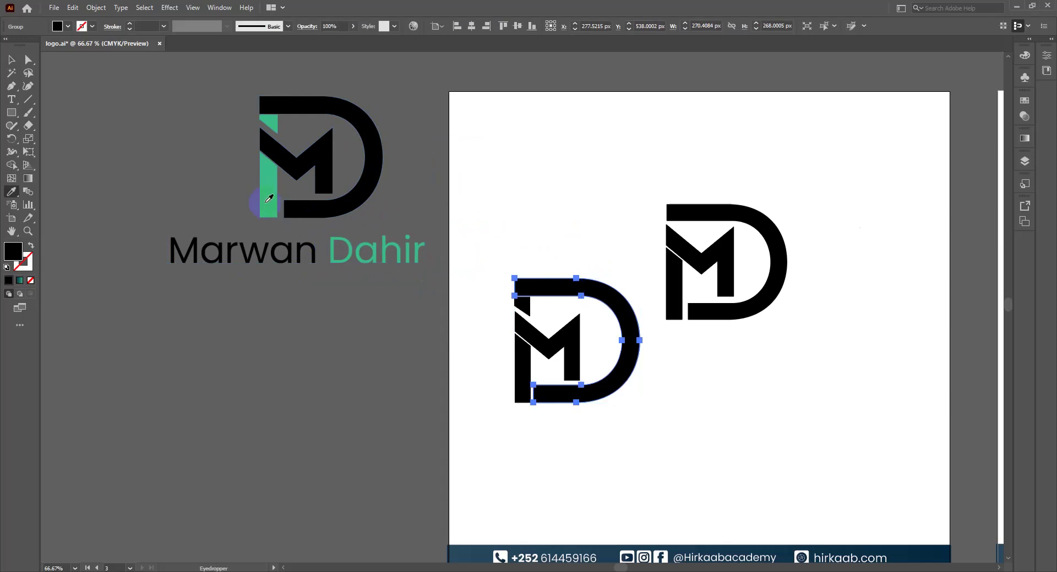
click(269, 198)
key(v)
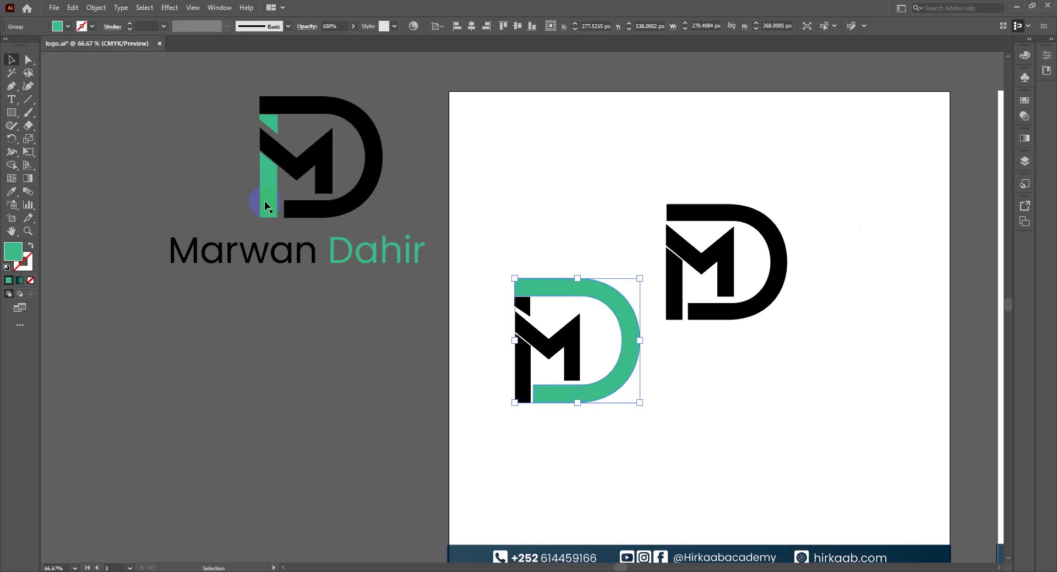
click(496, 387)
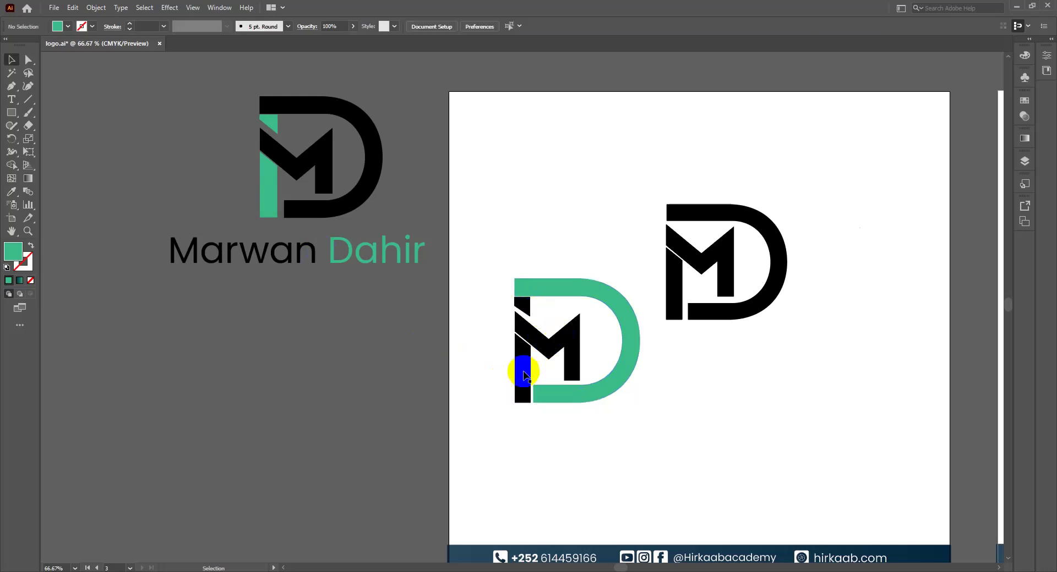
Step: Make the right logo's M the same green as the D
click(579, 355)
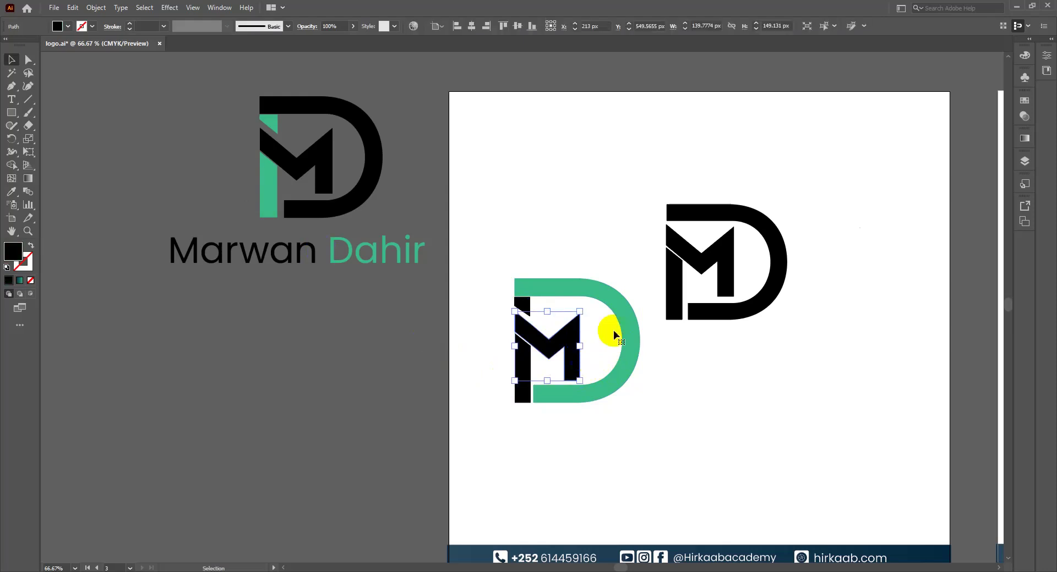
click(702, 265)
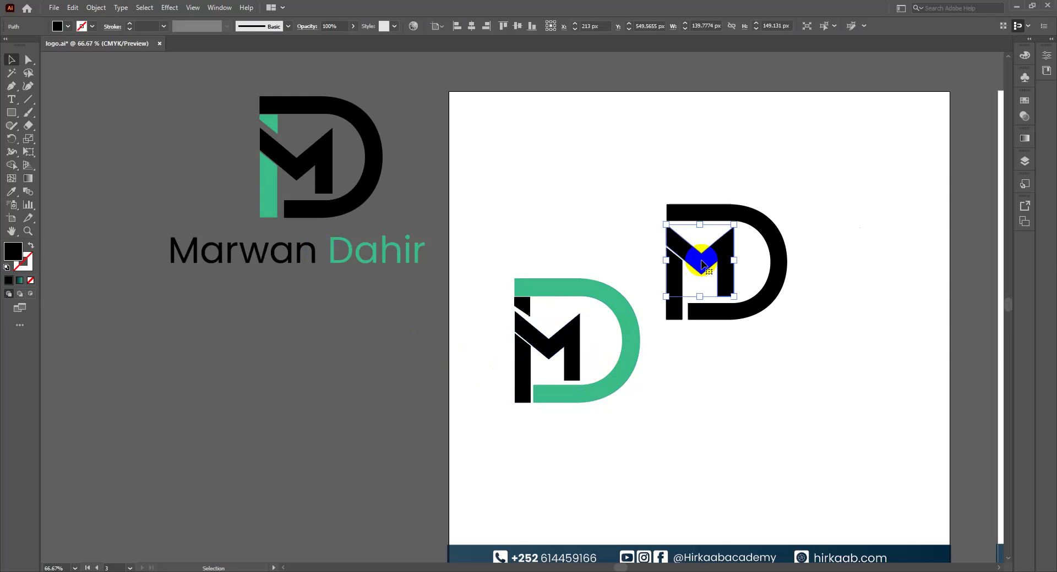
key(i)
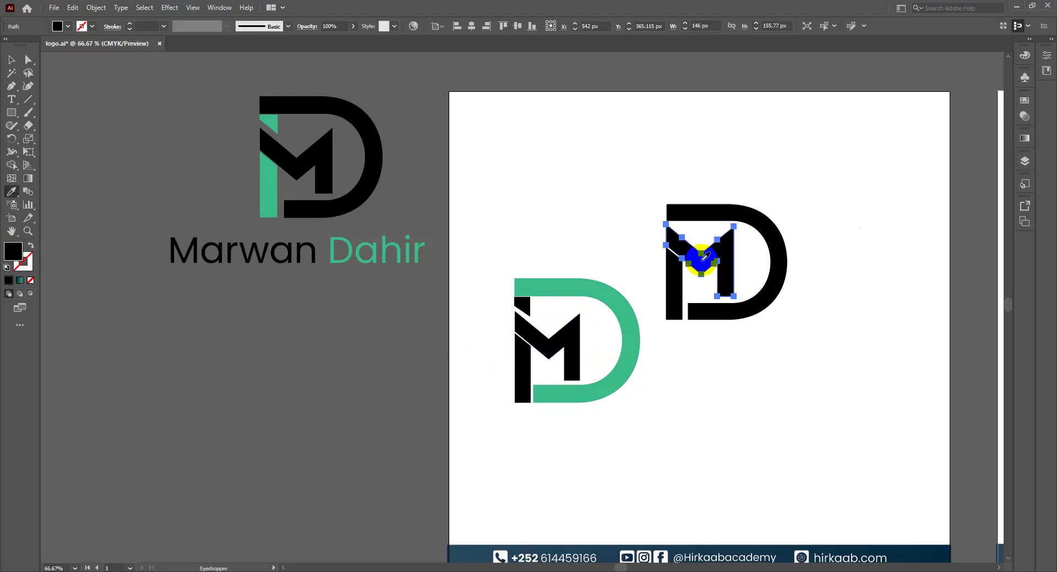
click(599, 293)
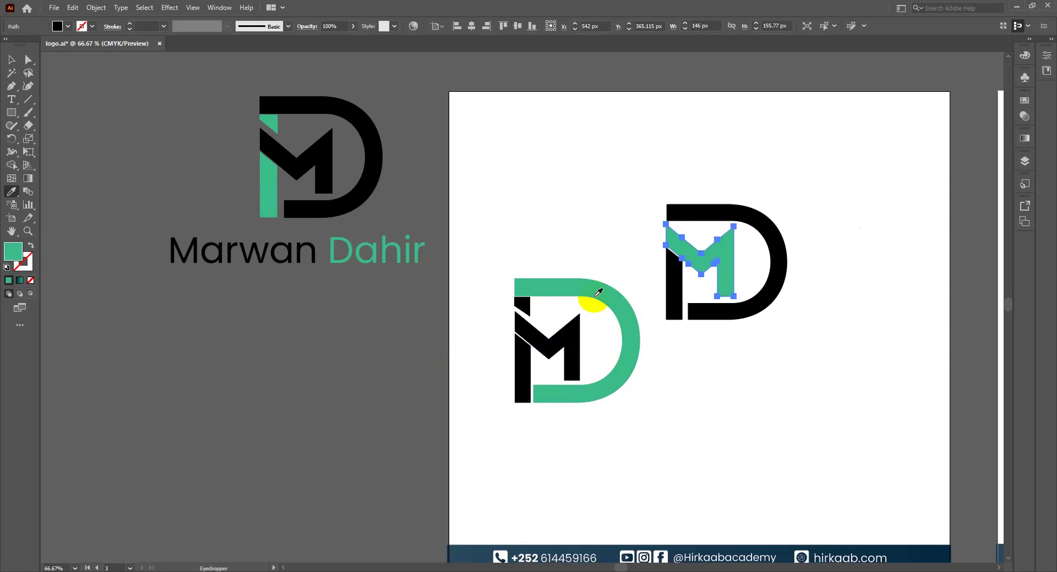
key(v)
click(696, 425)
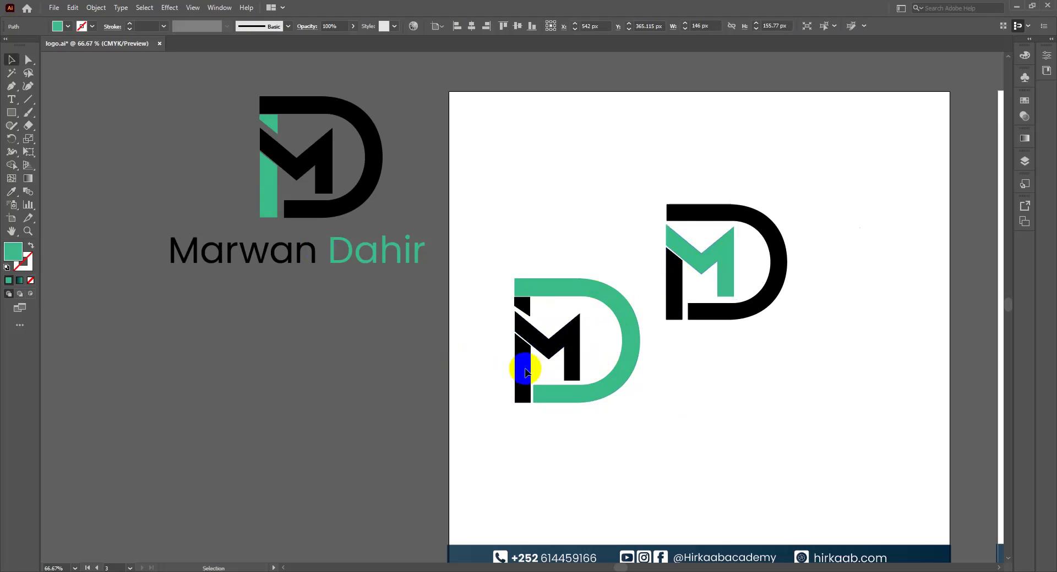
Step: Turn the left stem of the lower logo's M green, keeping the rest black
key(i)
click(573, 360)
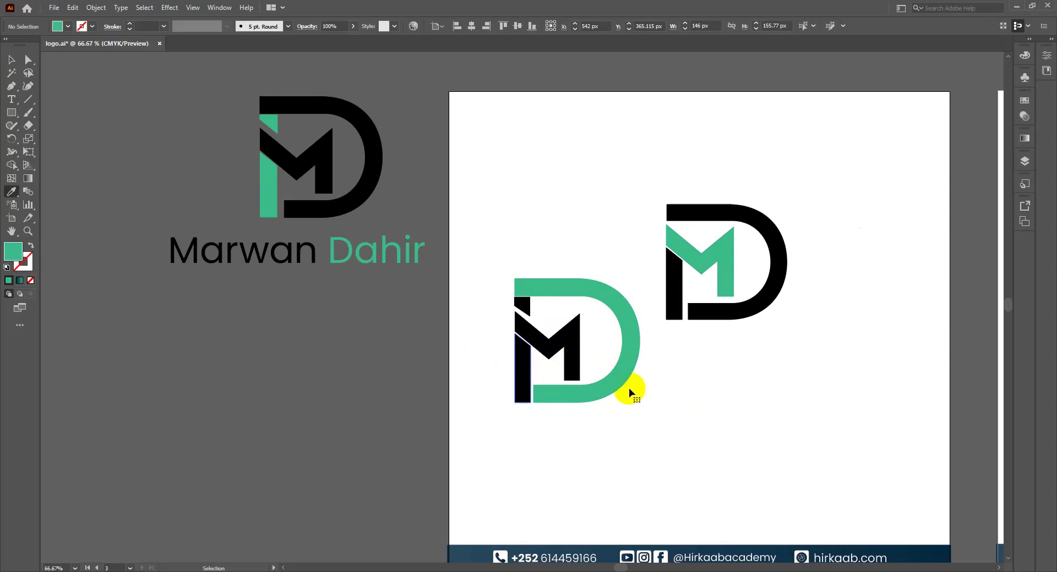
ctrl+click(522, 358)
click(262, 229)
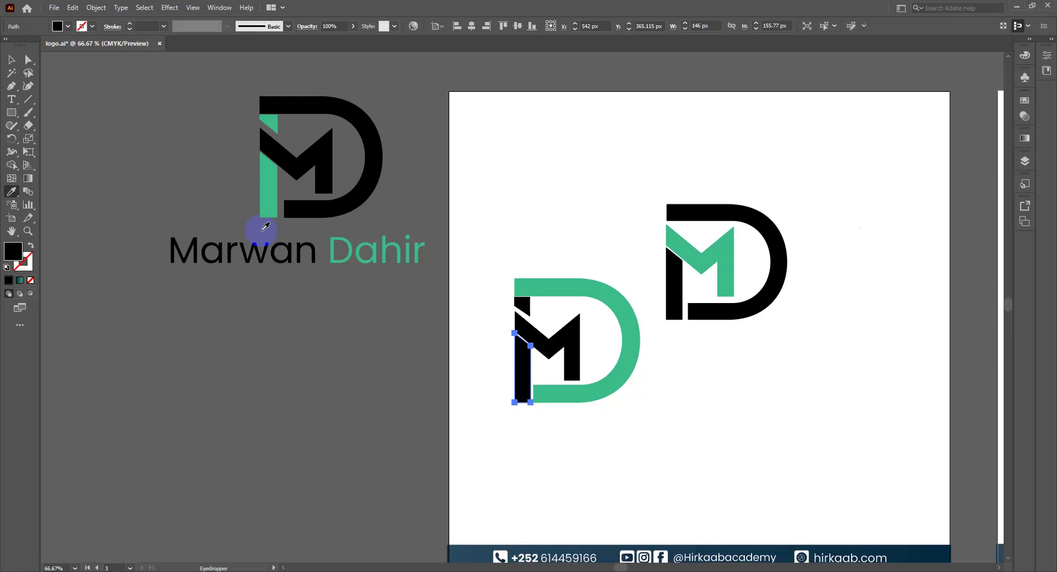
click(626, 360)
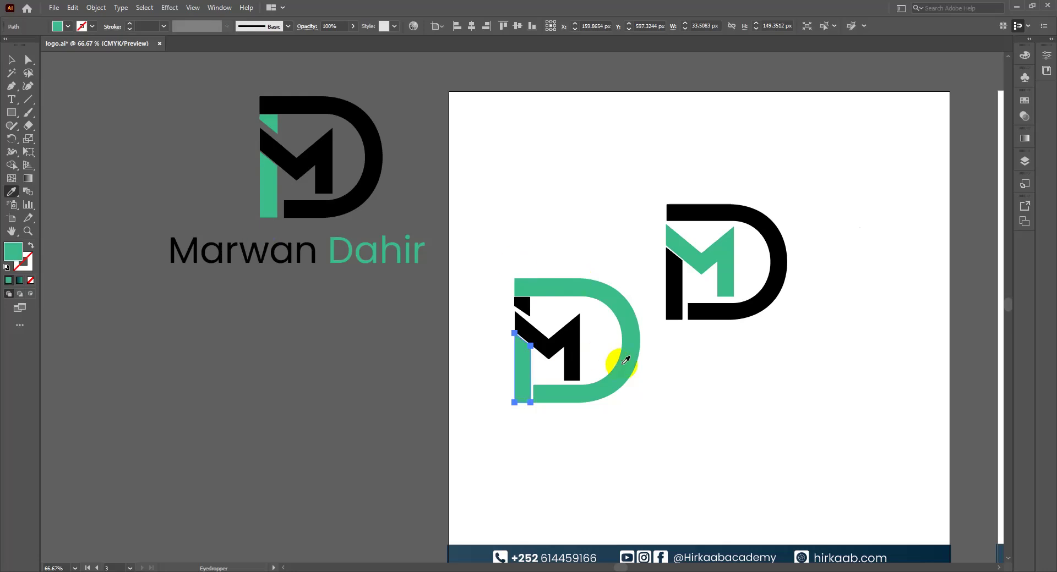
key(v)
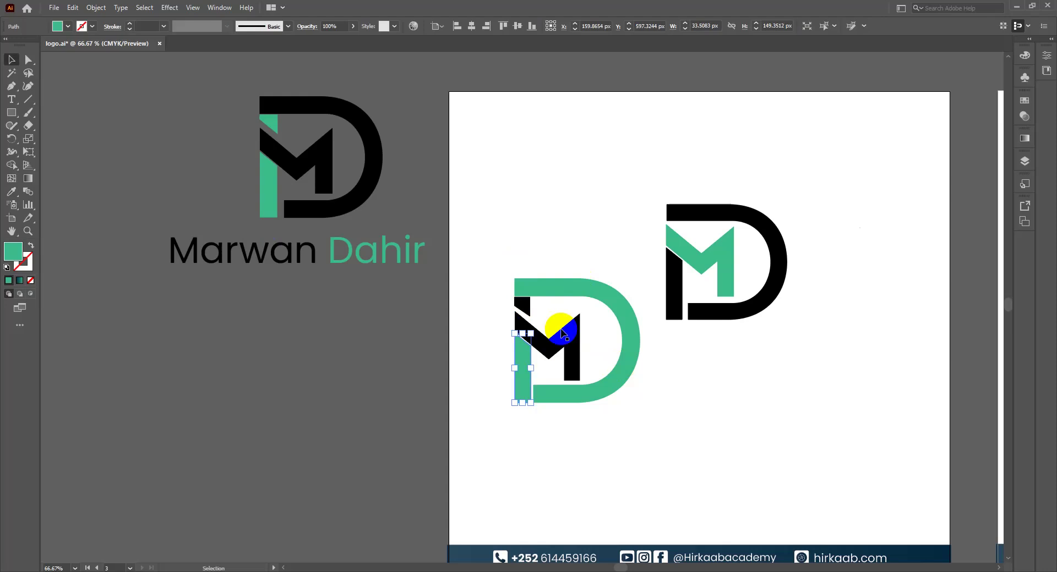
click(596, 359)
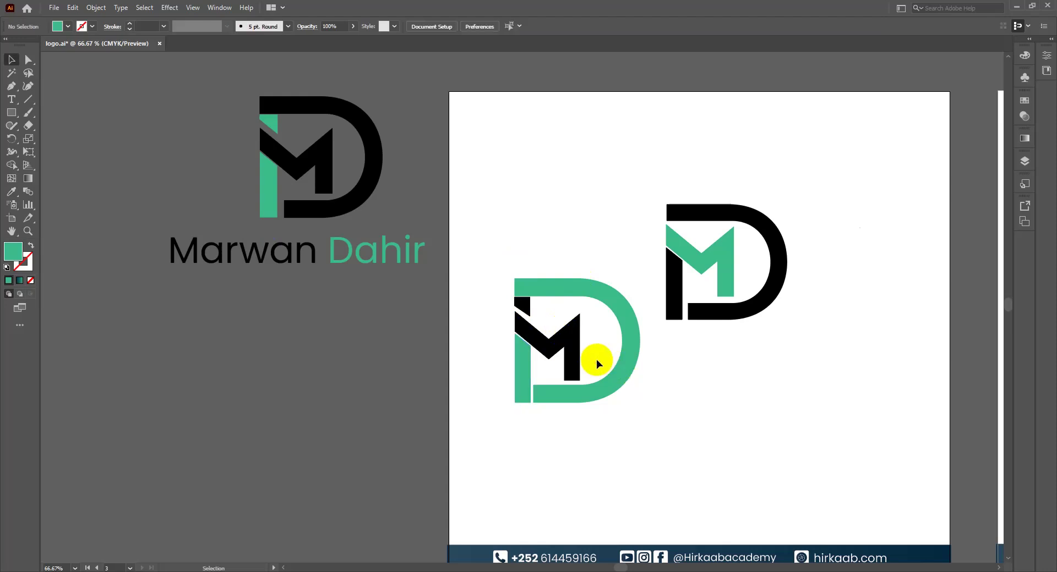
Step: Move the green-M logo so it sits directly above the green-D logo
click(752, 275)
drag(653, 187, 732, 308)
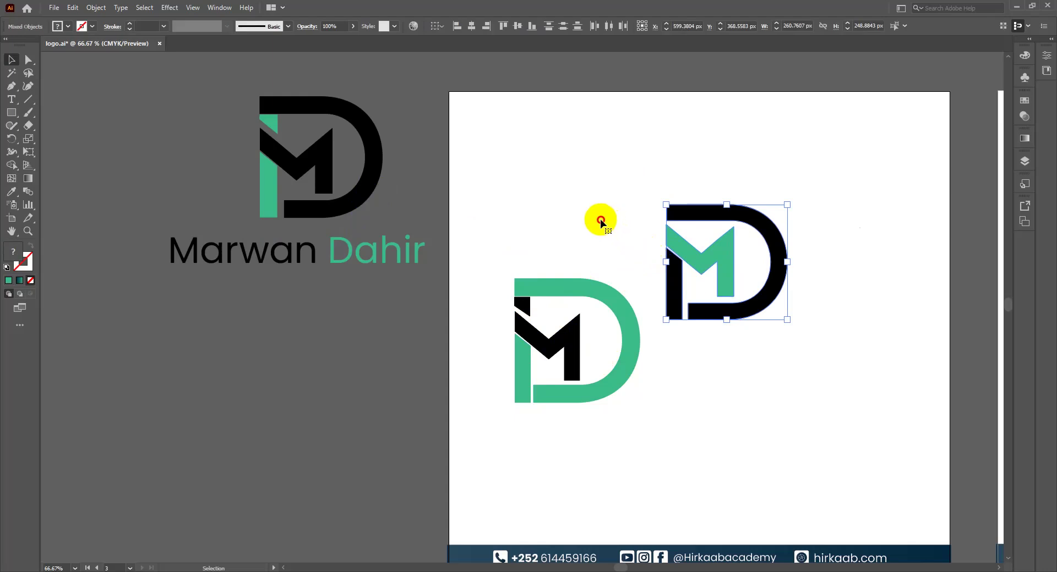
drag(715, 254, 562, 192)
Step: Shift both stacked logos right toward the artboard's centre
drag(490, 155, 653, 397)
drag(620, 361, 733, 387)
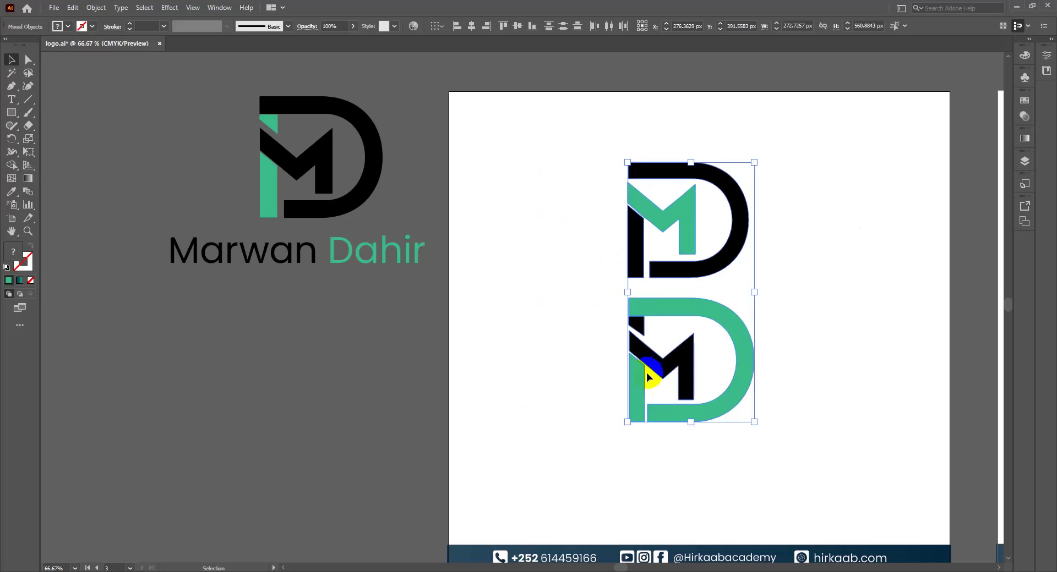
click(569, 350)
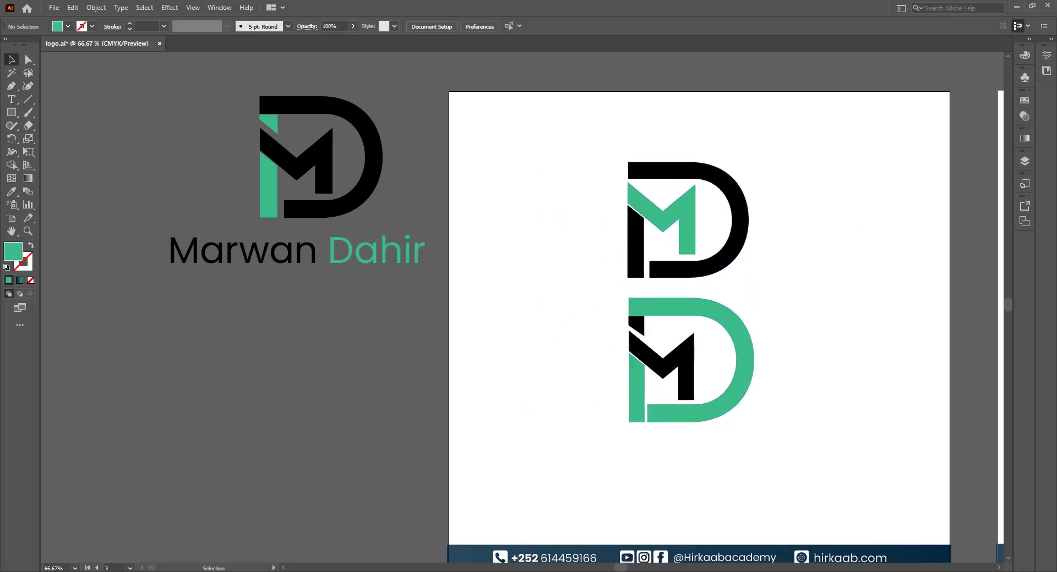